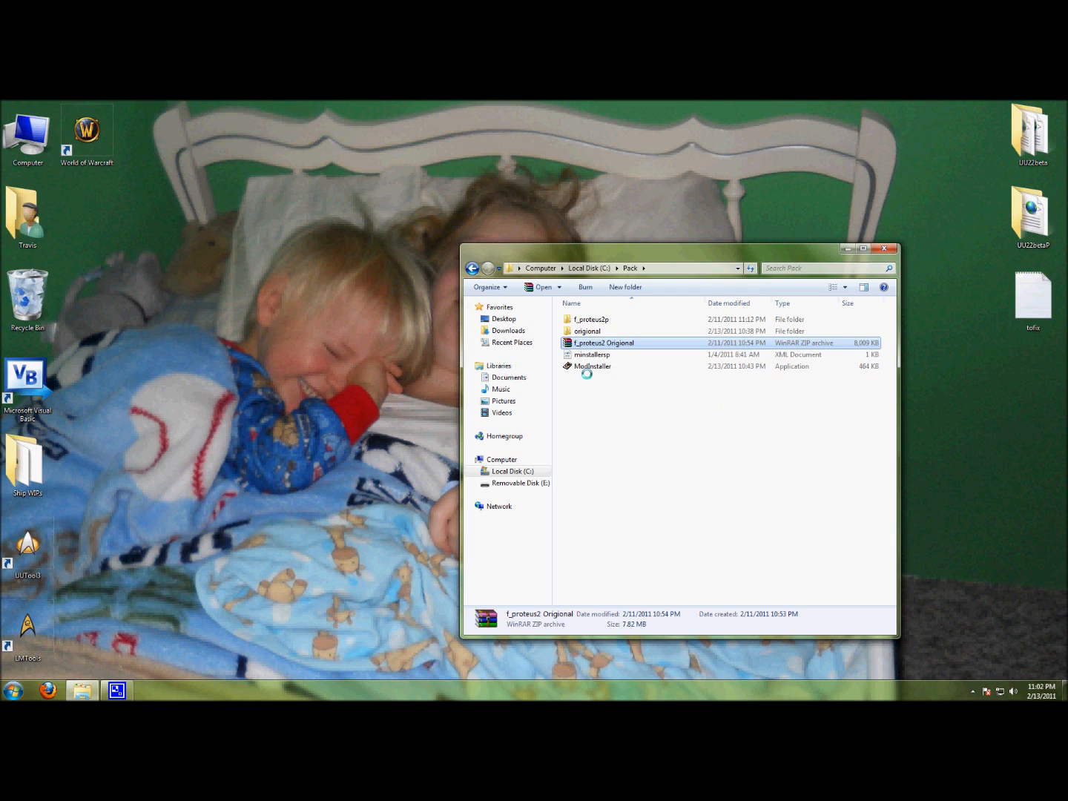
click(599, 393)
click(589, 354)
click(589, 342)
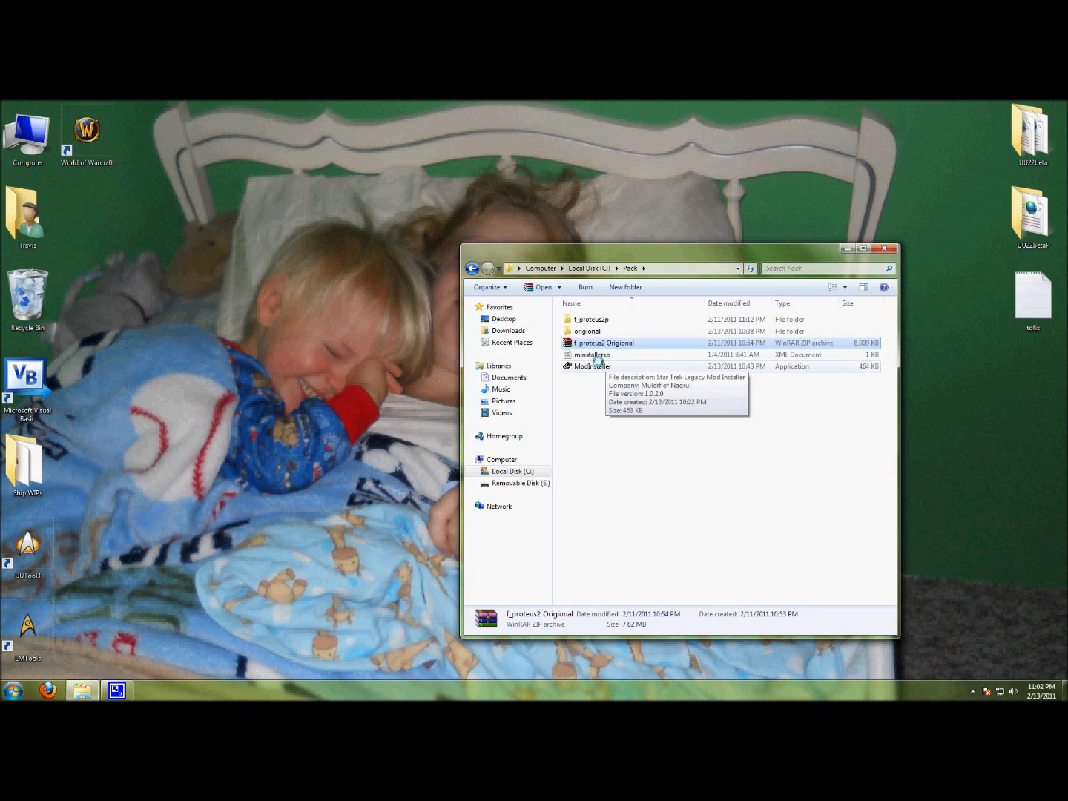
click(605, 365)
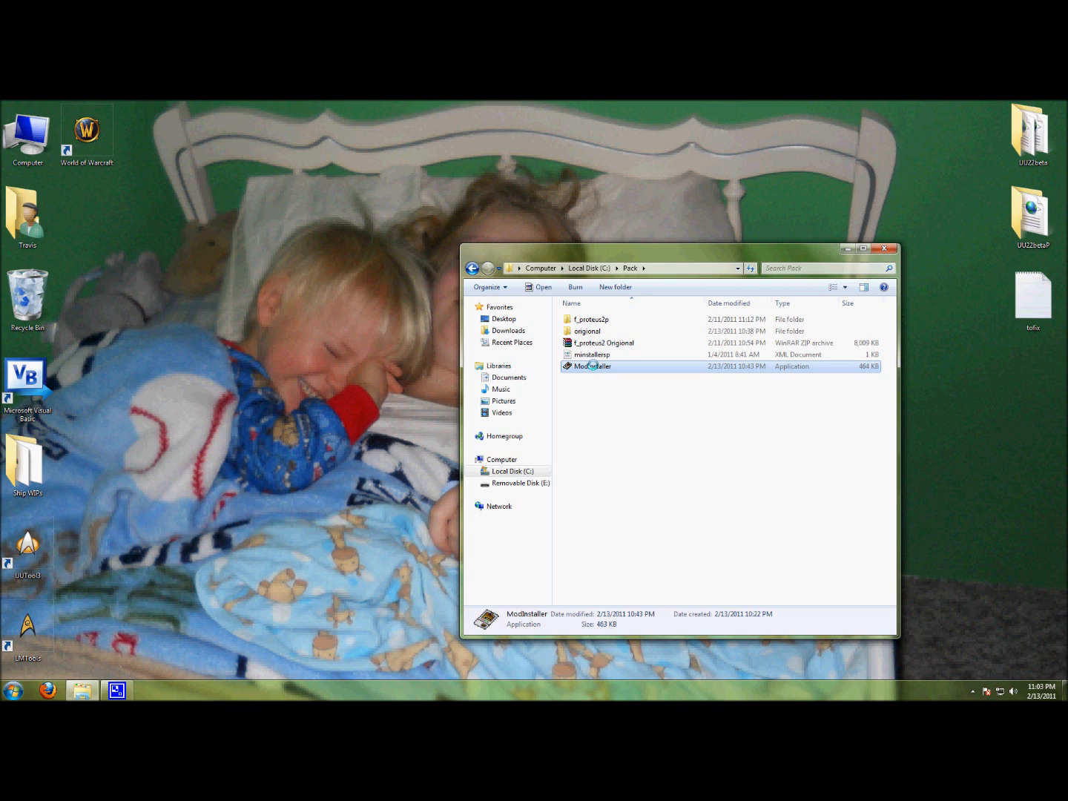
click(592, 354)
- Compare the ProteusNG folder inside the f_proteus2 Origional archive with the extracted copy in the origional folder, and close the archive
click(583, 343)
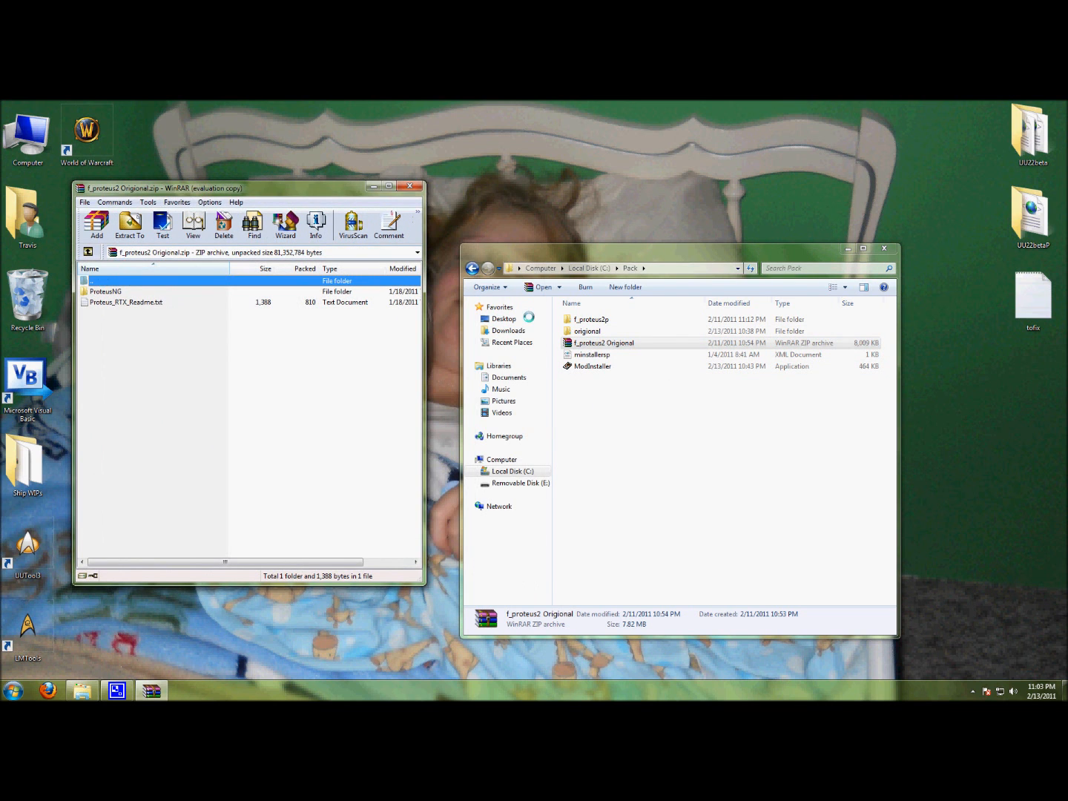
double_click(609, 331)
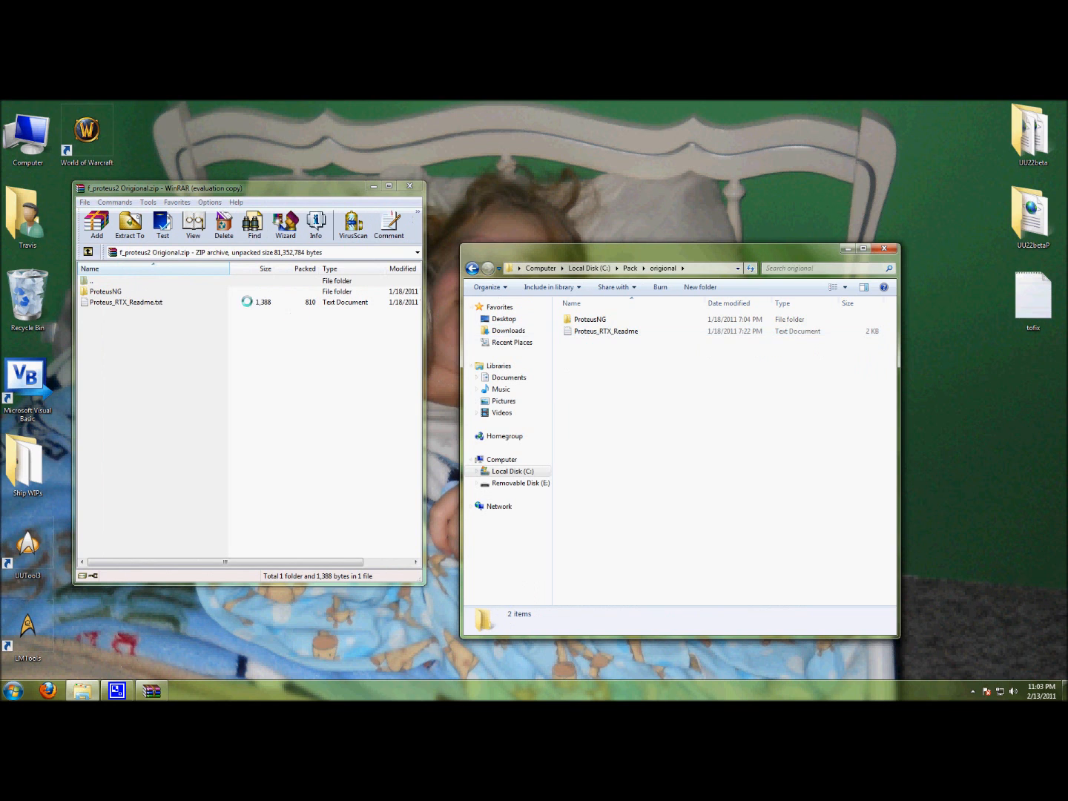
double_click(103, 291)
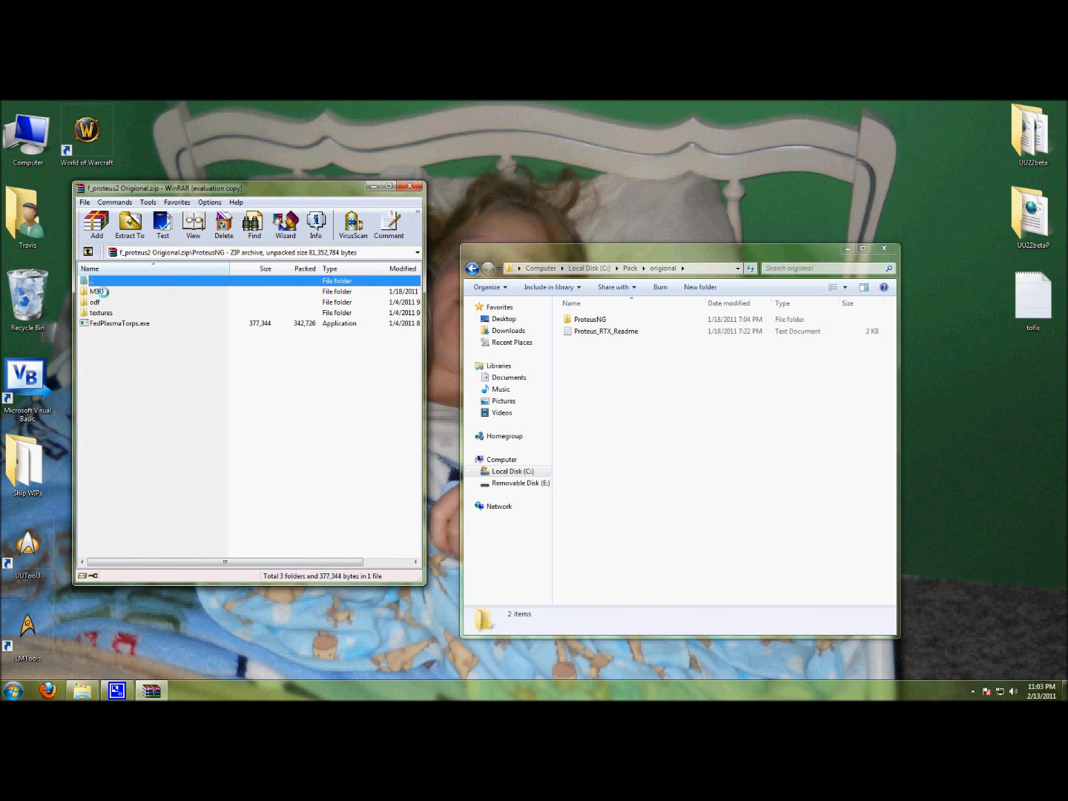
double_click(585, 318)
click(410, 186)
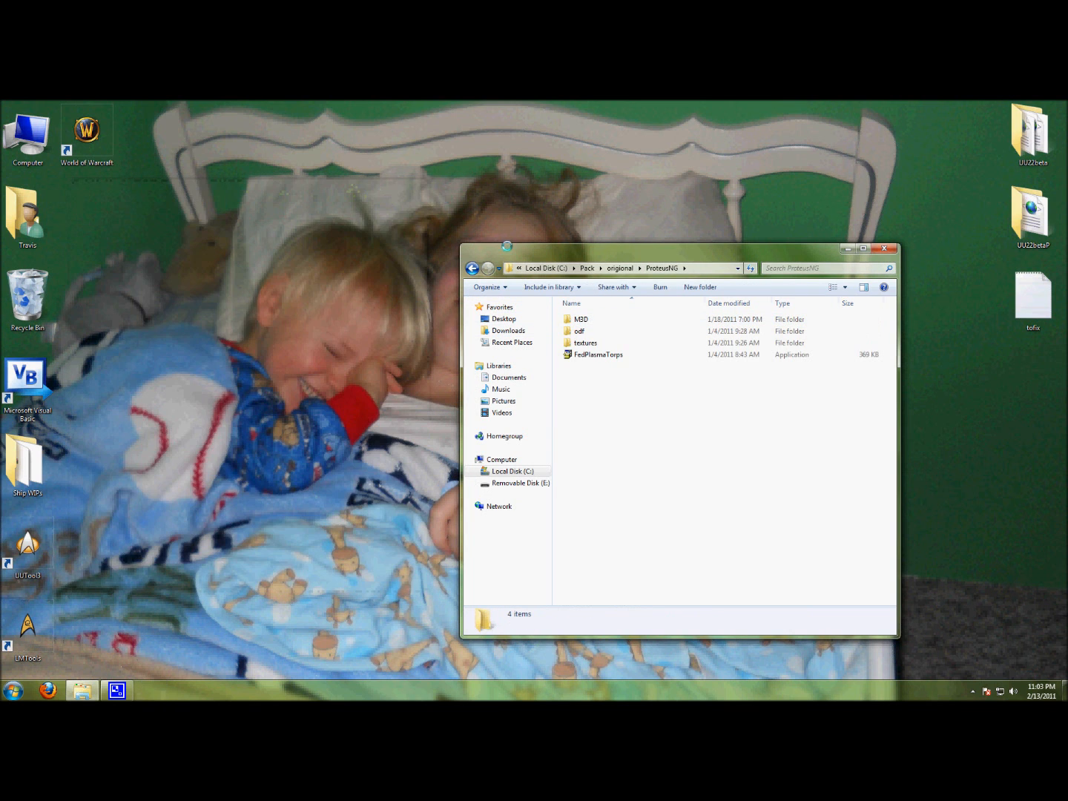
- Open a second file window showing the Pack folder and place it beside the ProteusNG window
drag(524, 249, 516, 230)
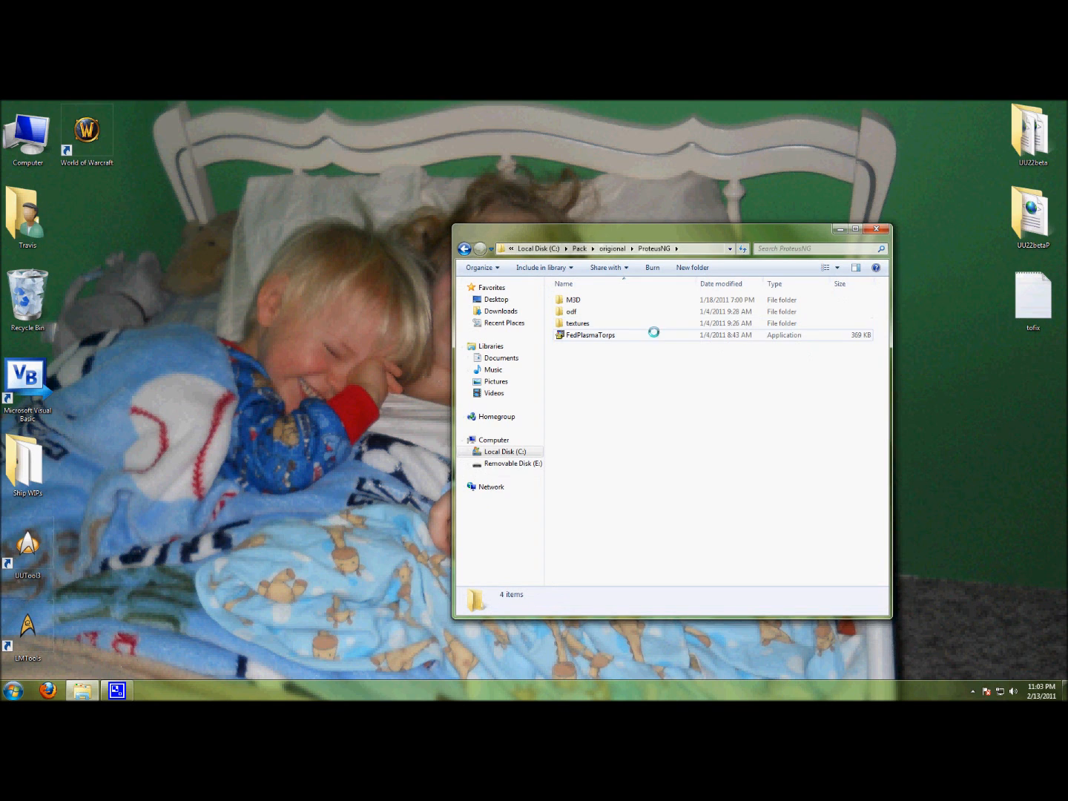
right_click(606, 250)
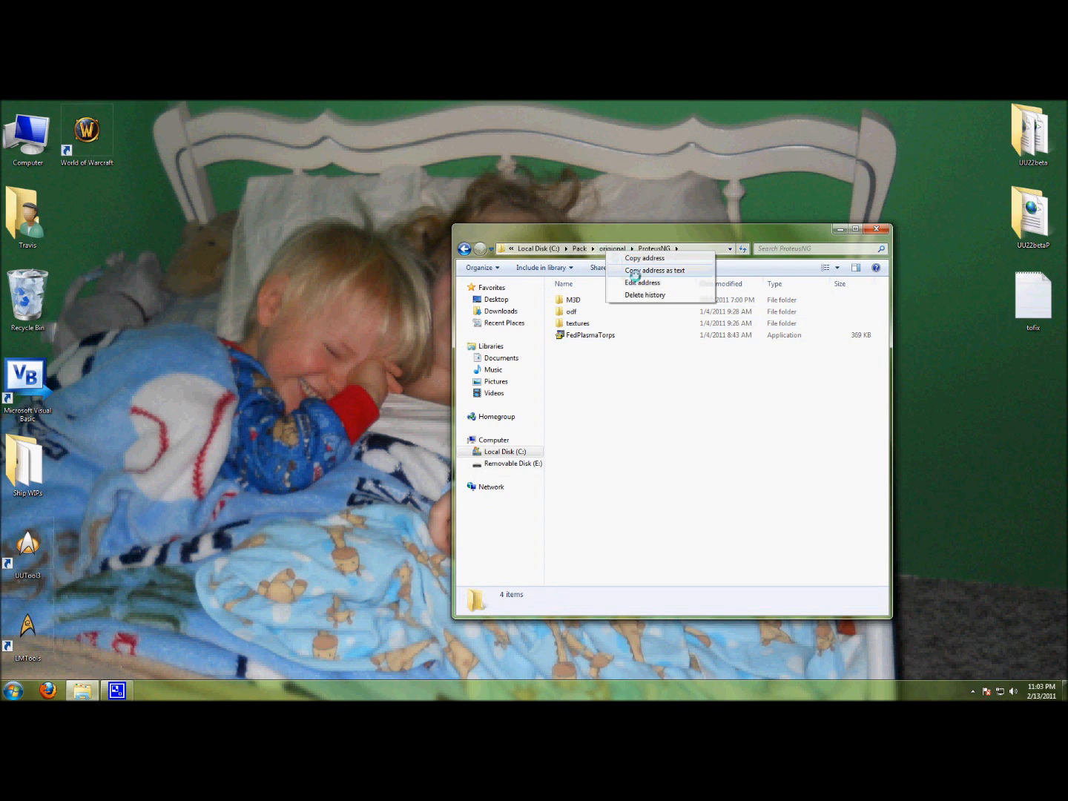
right_click(561, 304)
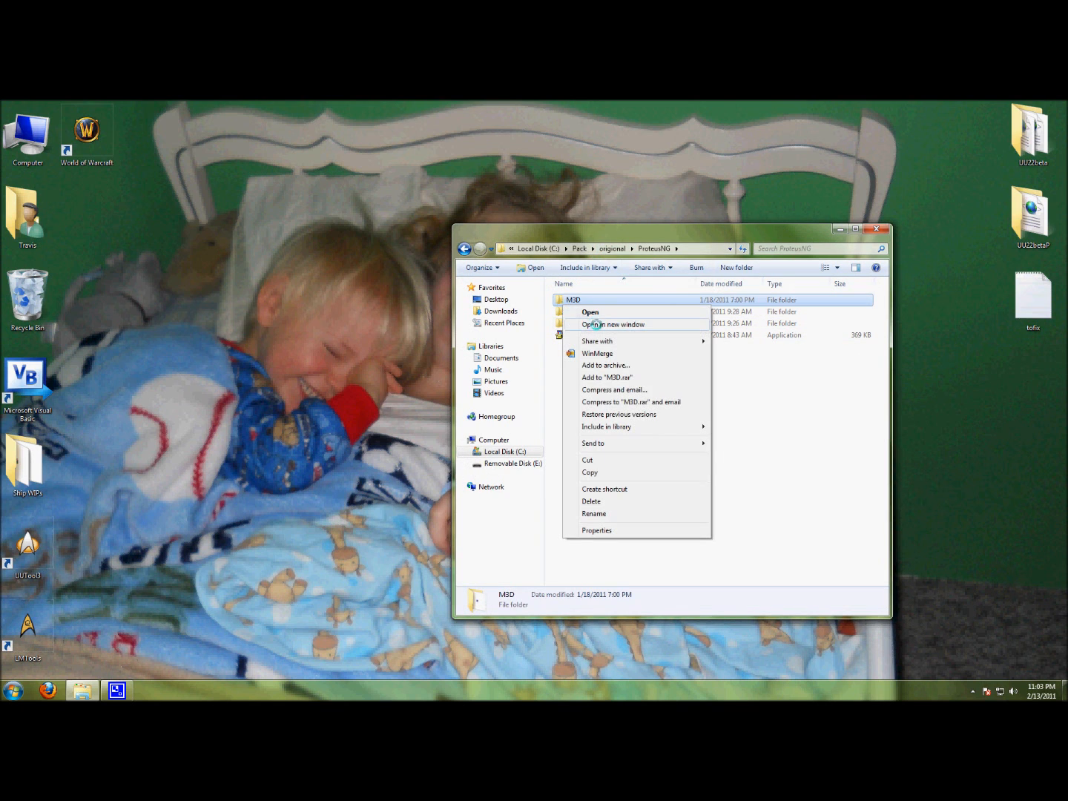
click(586, 324)
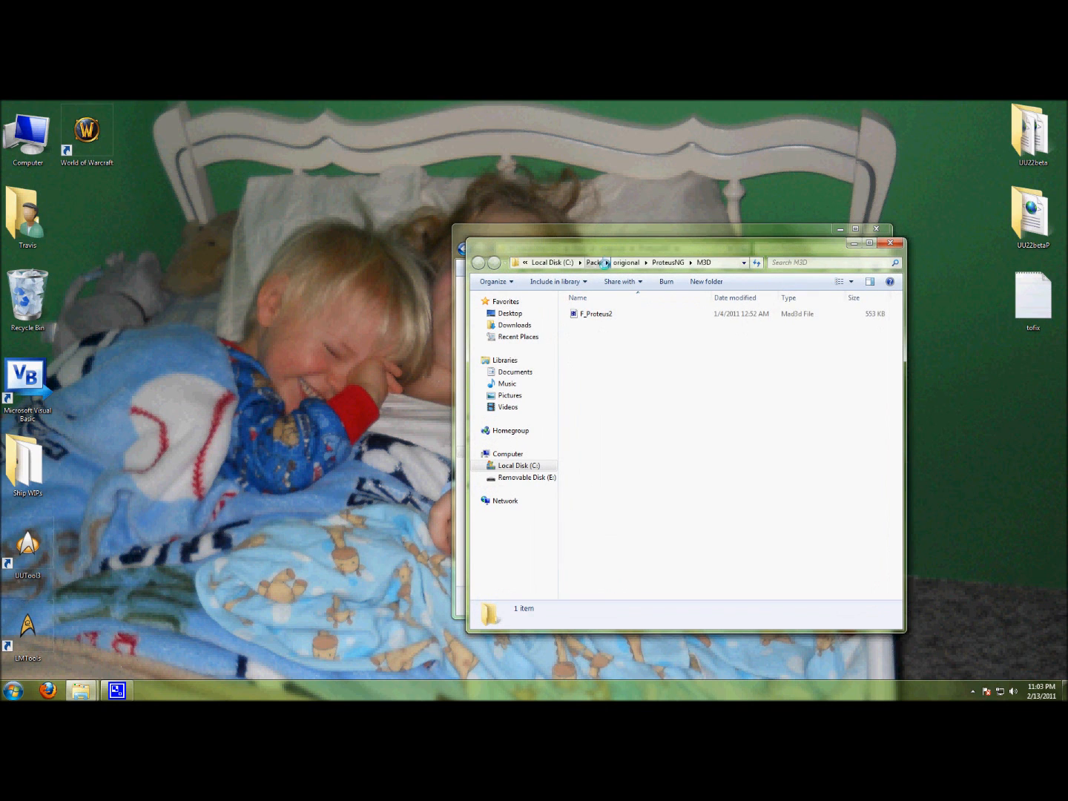
click(593, 262)
drag(609, 244, 181, 223)
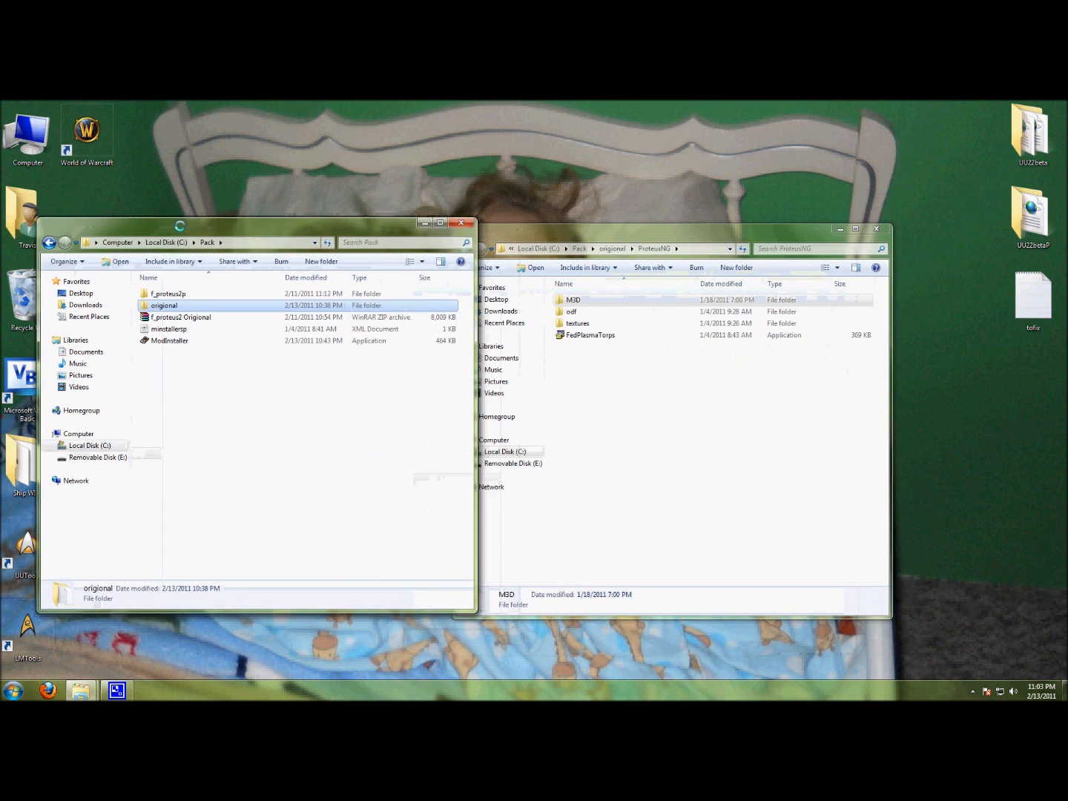
- Examine the origional folder and the M3D, odf and textures folders inside its ProteusNG folder
click(591, 346)
click(611, 248)
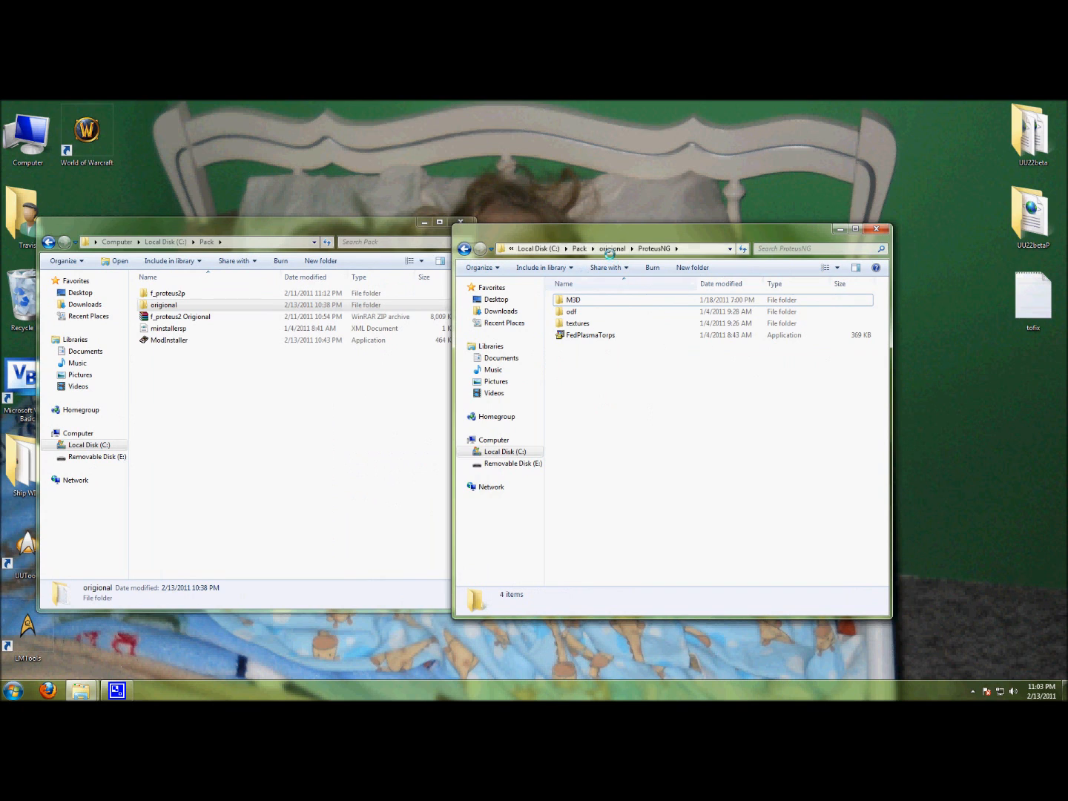
click(607, 310)
click(585, 297)
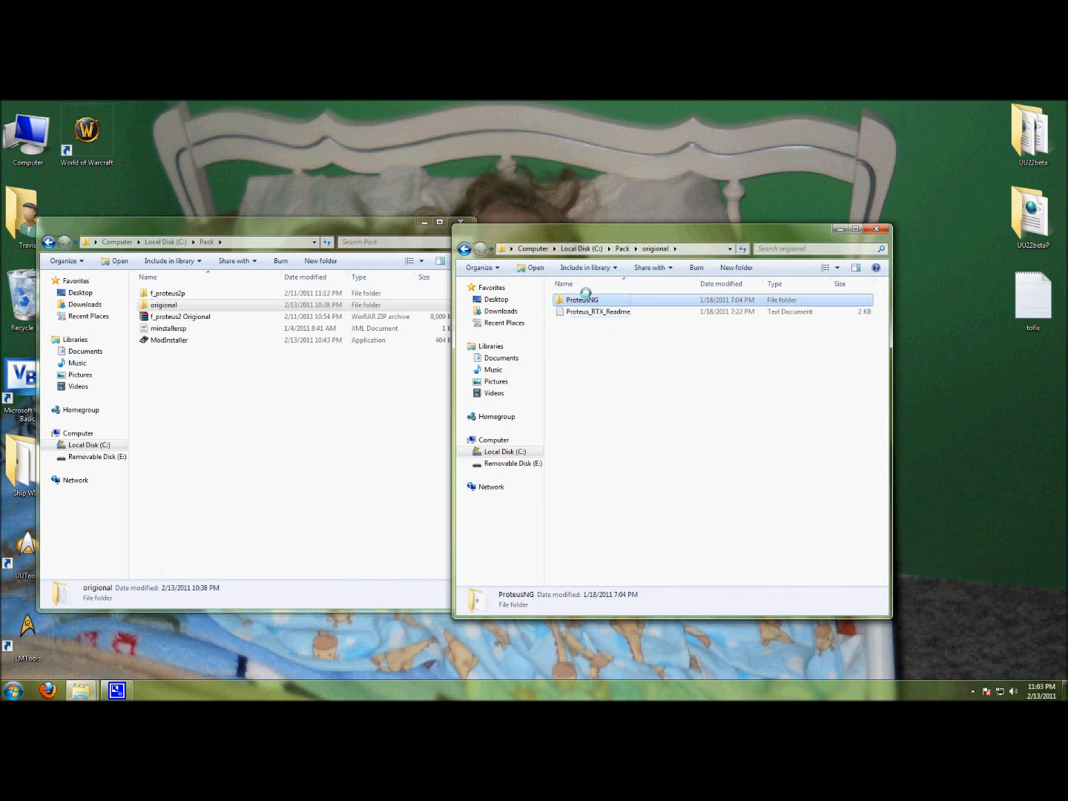
double_click(581, 300)
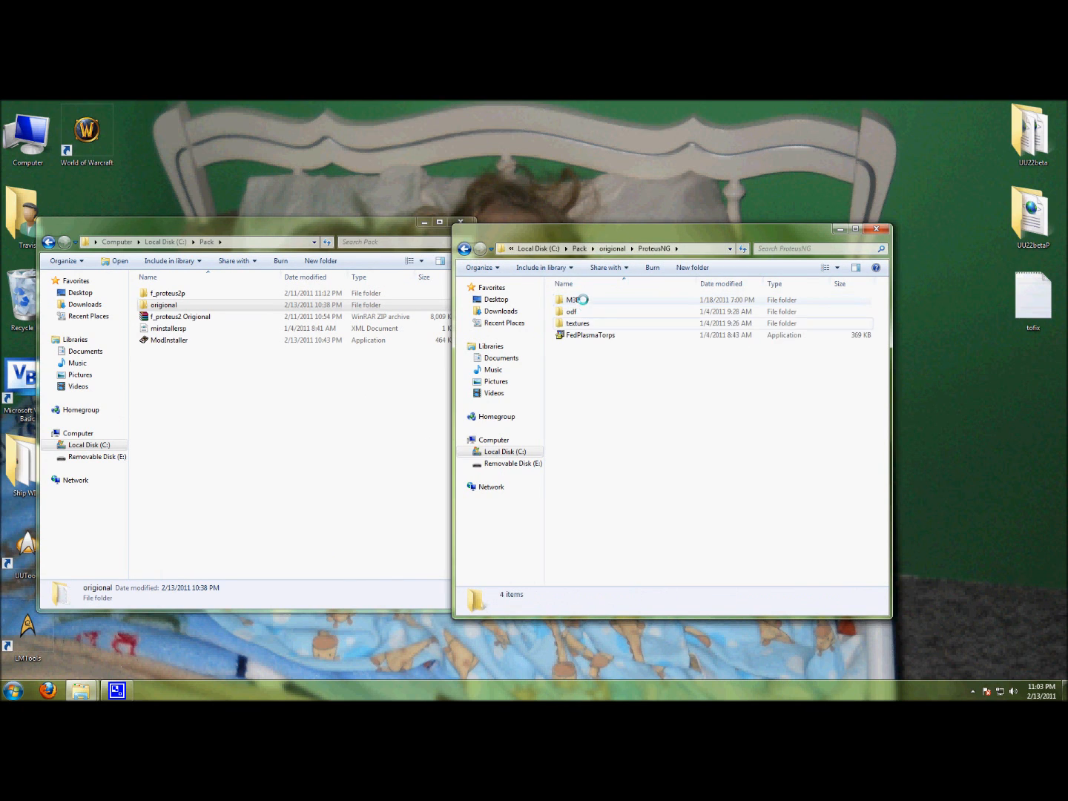
click(568, 314)
click(571, 322)
click(570, 300)
click(569, 312)
click(570, 321)
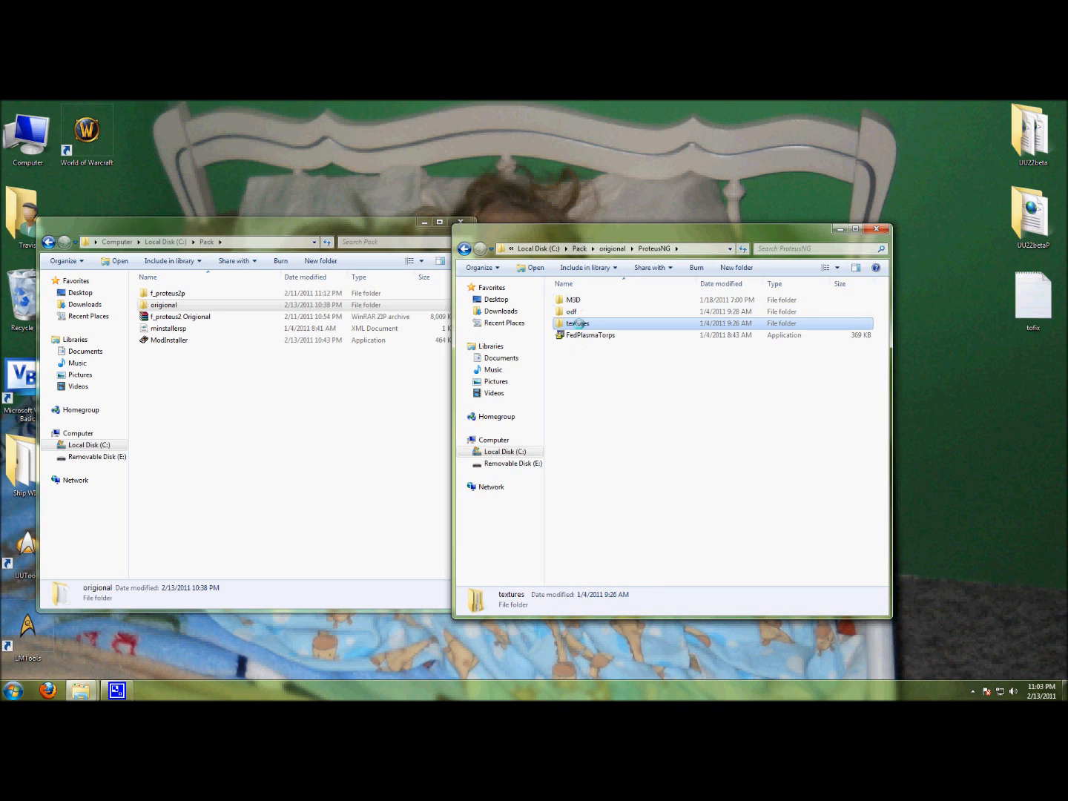
- Run FedPlasmaTorps, dismiss the readme, and choose Program Files (x86)\Bethesda Softworks\Star Trek Legacy as the game folder
click(576, 334)
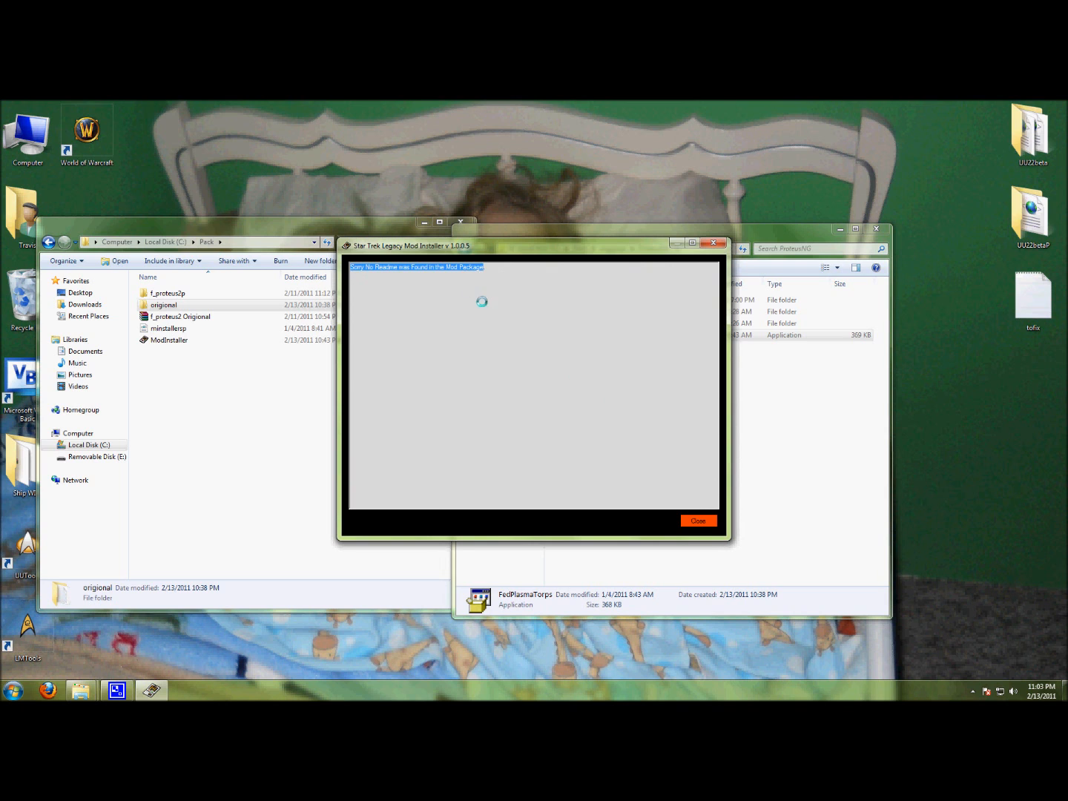
click(684, 519)
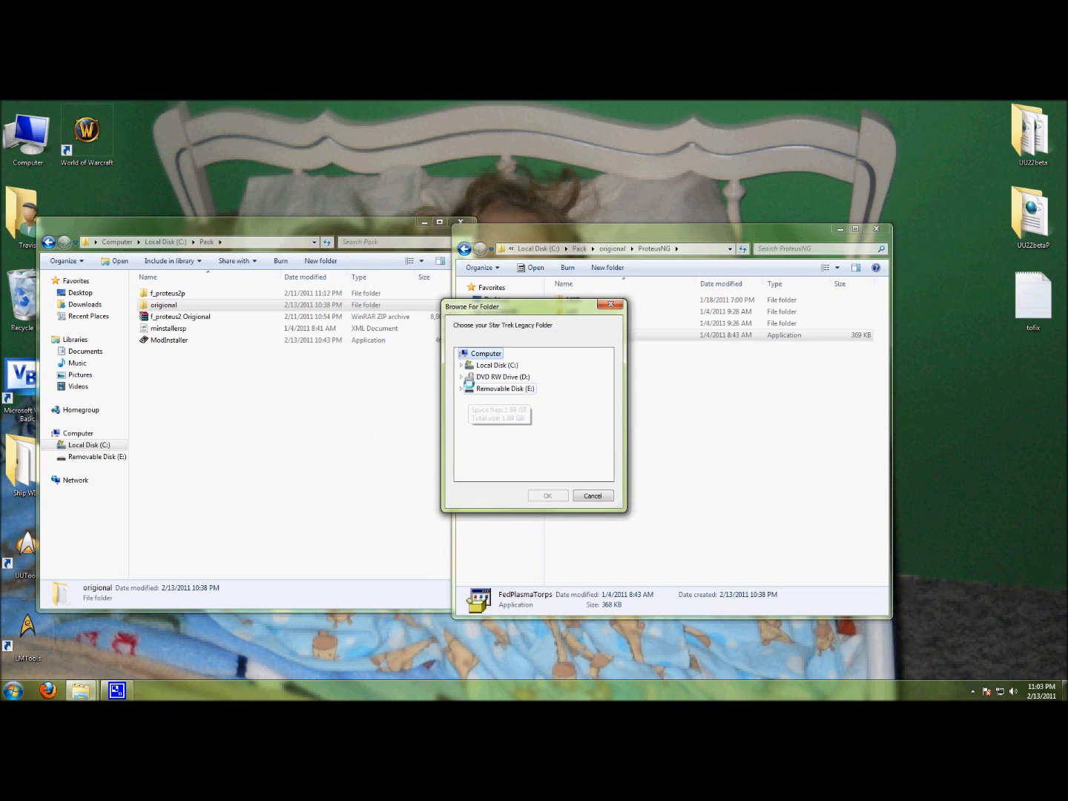
double_click(501, 367)
double_click(501, 444)
double_click(515, 423)
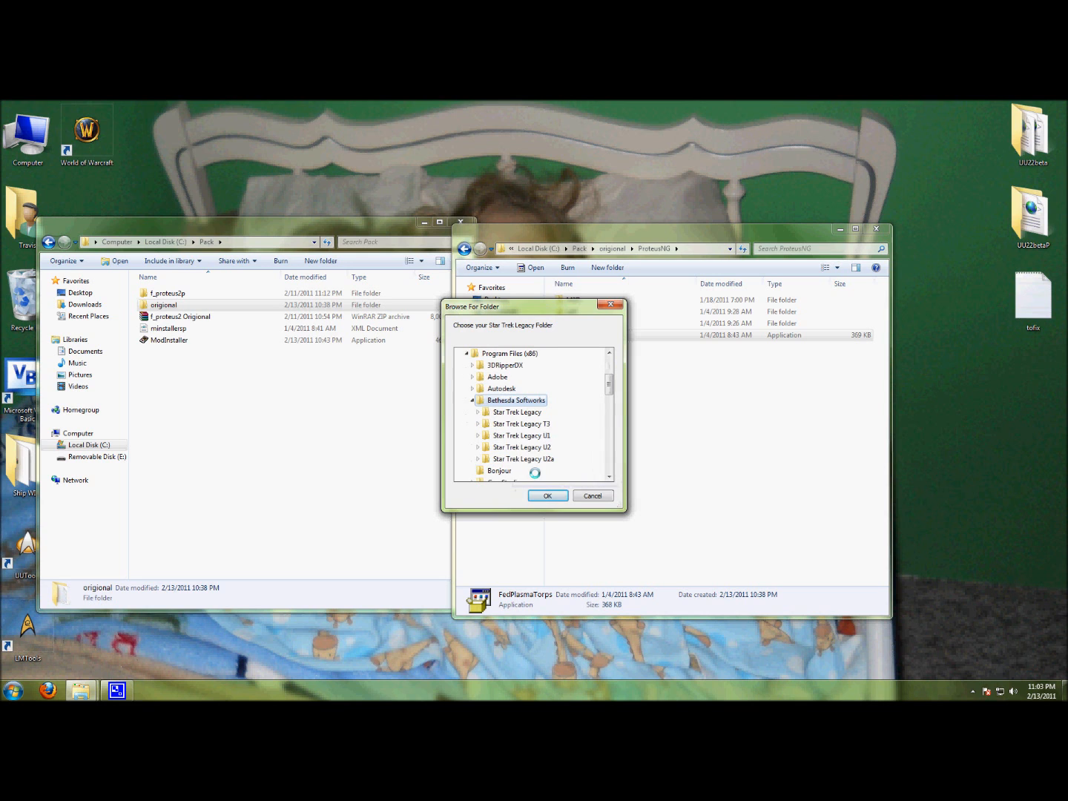
click(520, 412)
click(547, 495)
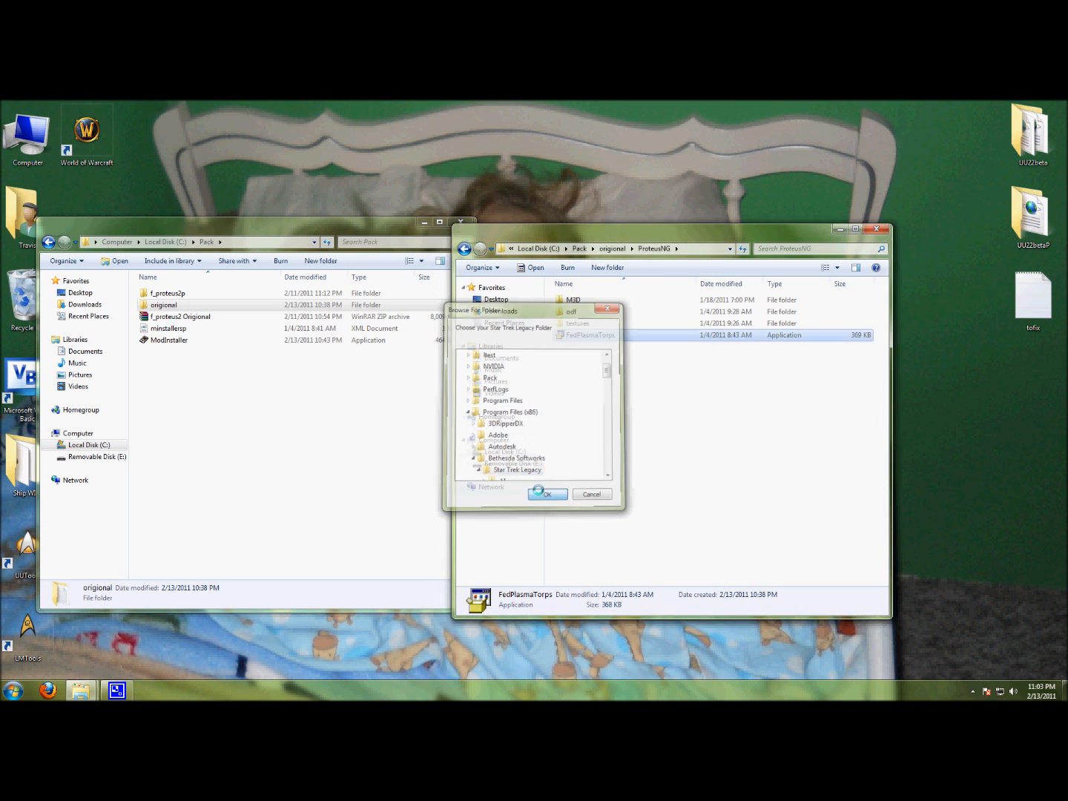
- Review the installer's race choice and the ships listed in the mod pack, and close it without installing
drag(528, 278, 370, 308)
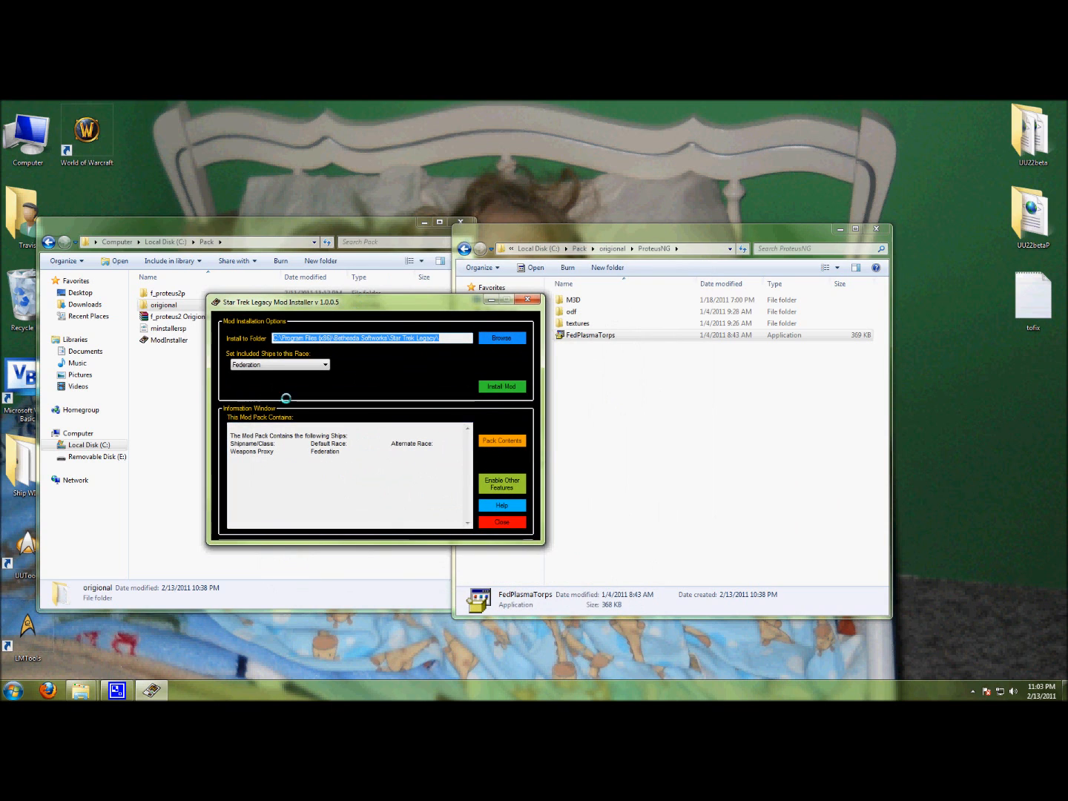
click(325, 364)
click(274, 373)
drag(235, 450, 339, 450)
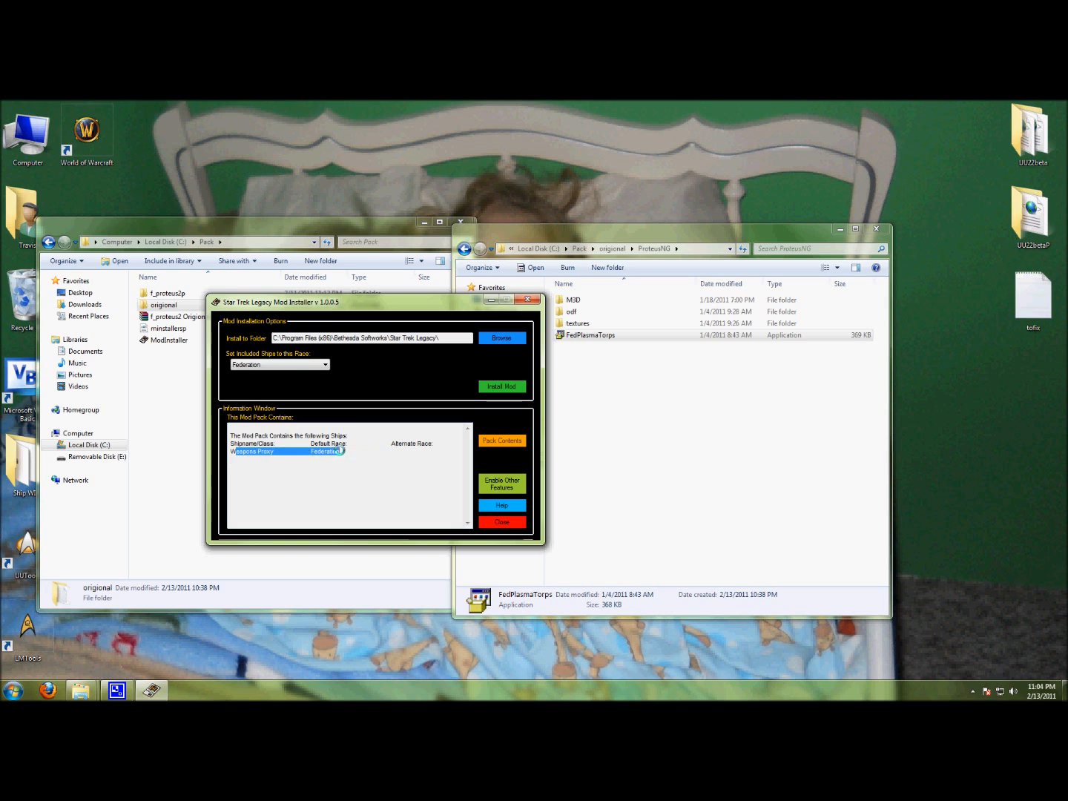
click(363, 452)
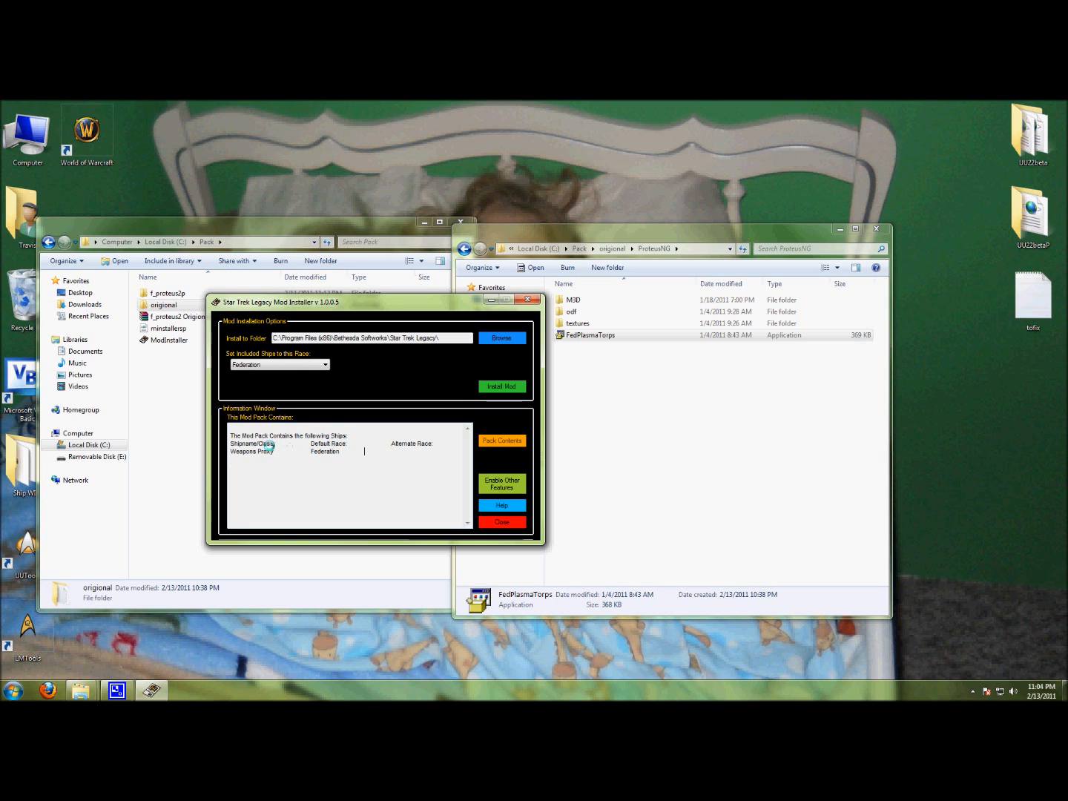
drag(229, 448, 355, 453)
click(391, 442)
drag(387, 302, 617, 349)
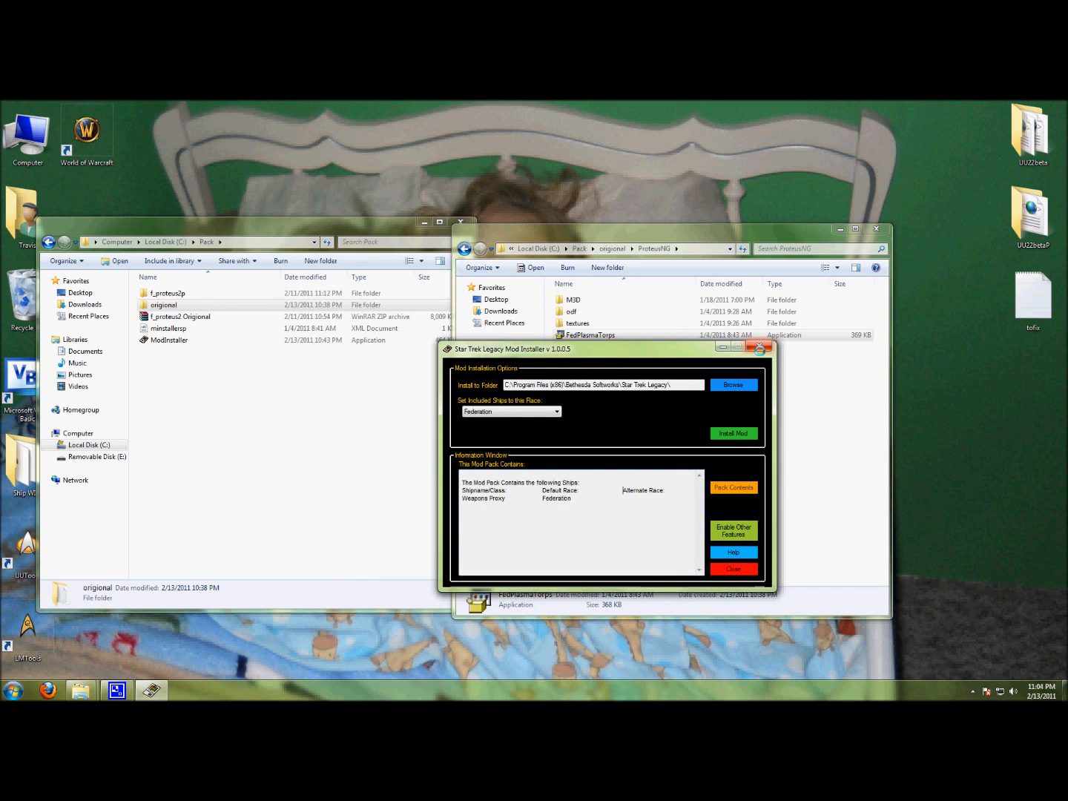
click(729, 569)
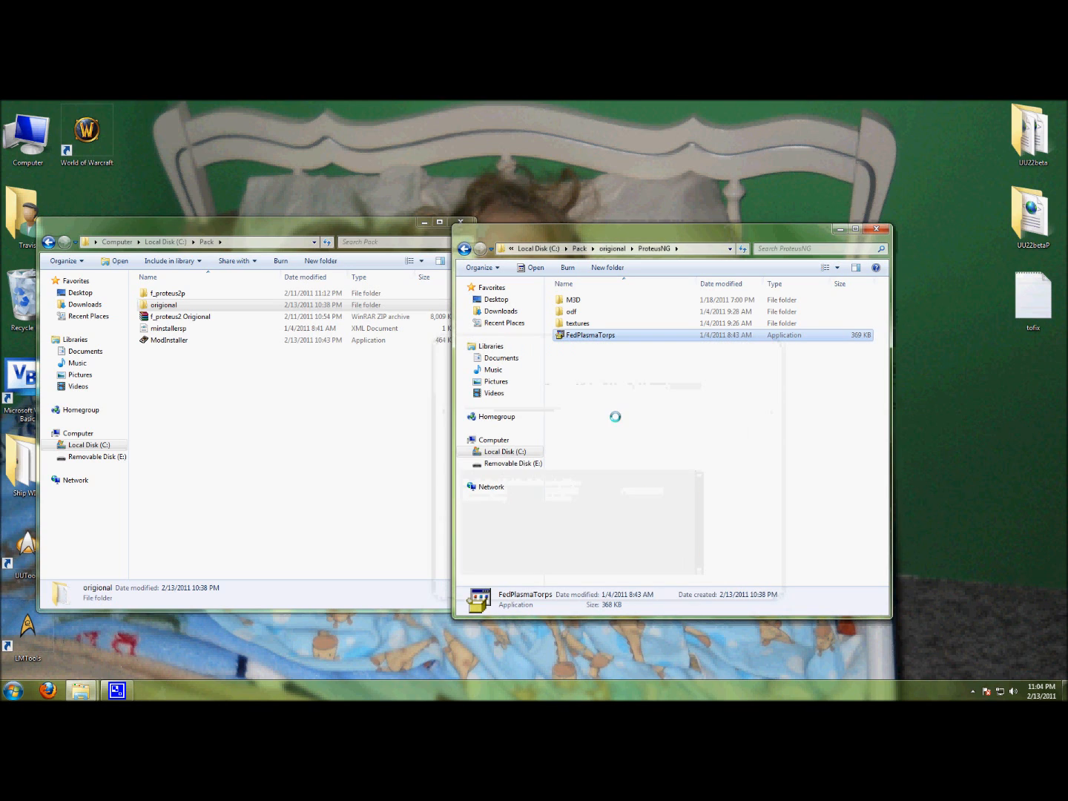
- Open the FedPlasmaTorps executable as an archive in WinRAR and open the TheMod.zip inside it
right_click(584, 336)
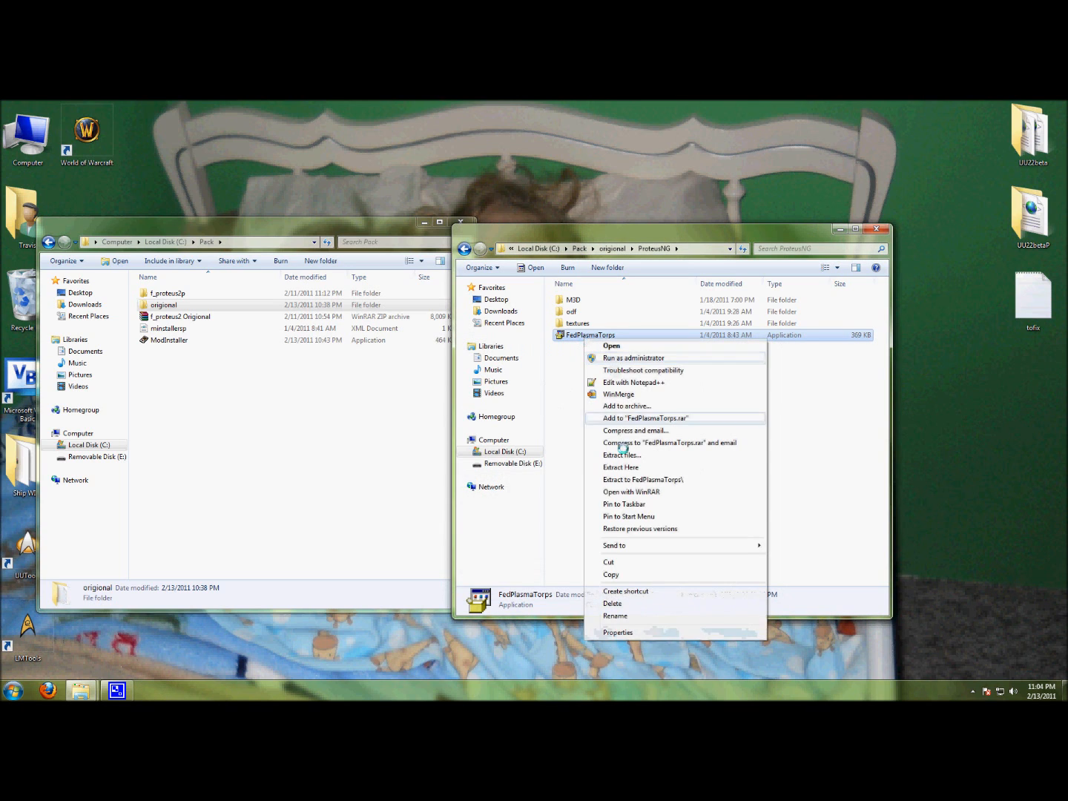
click(639, 492)
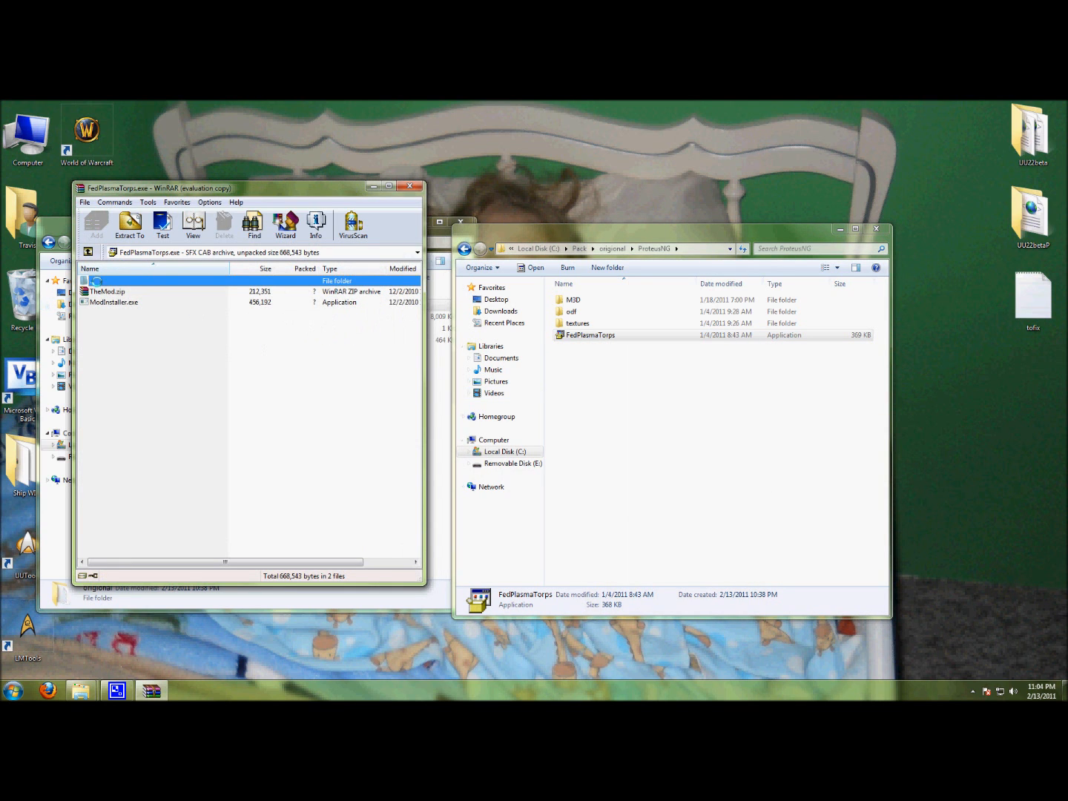
click(111, 292)
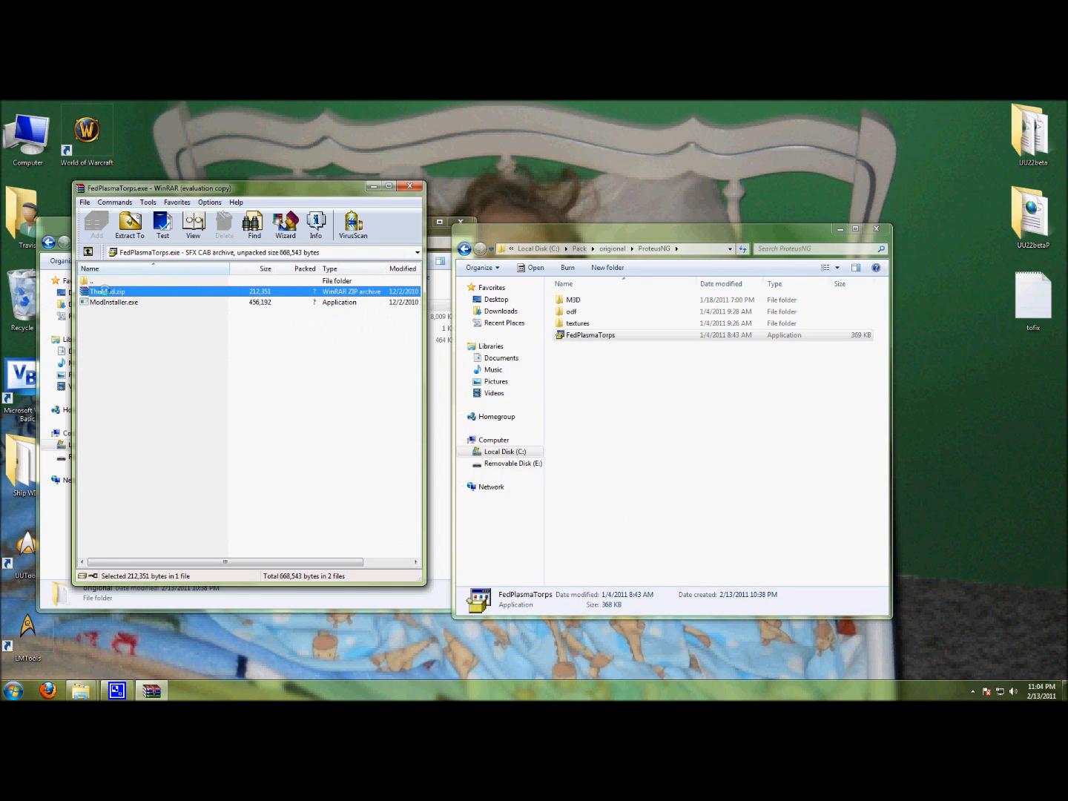
double_click(104, 291)
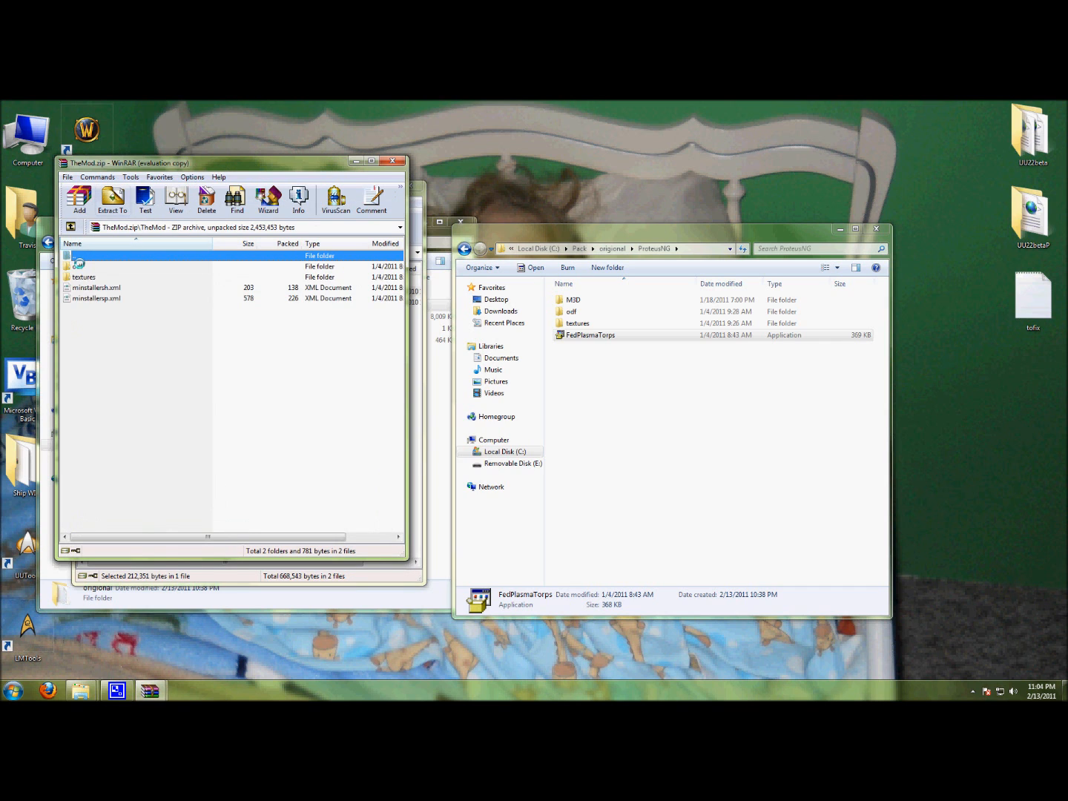
- Open minstallersh.xml, read its ship name, ODF file and race entries, and close it
click(89, 287)
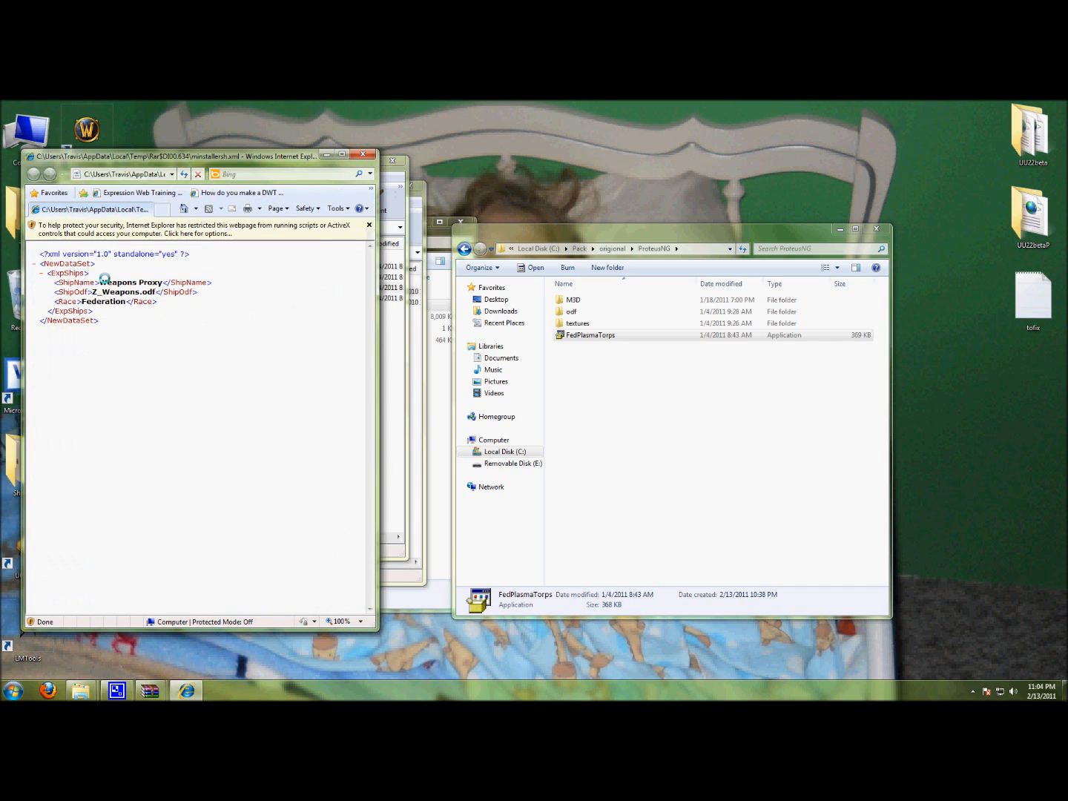
drag(98, 283, 168, 300)
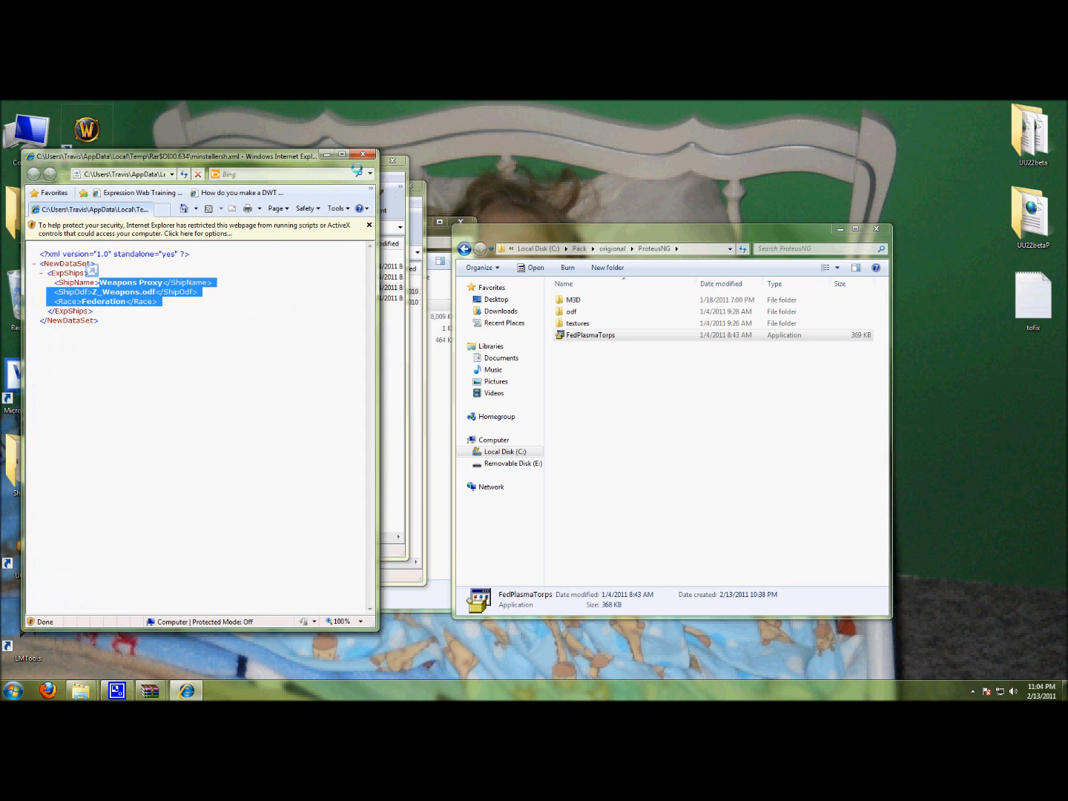
click(363, 154)
- Open minstallersp.xml, read its sprite entries for the plasma quantum torpedoes, and close it
double_click(312, 298)
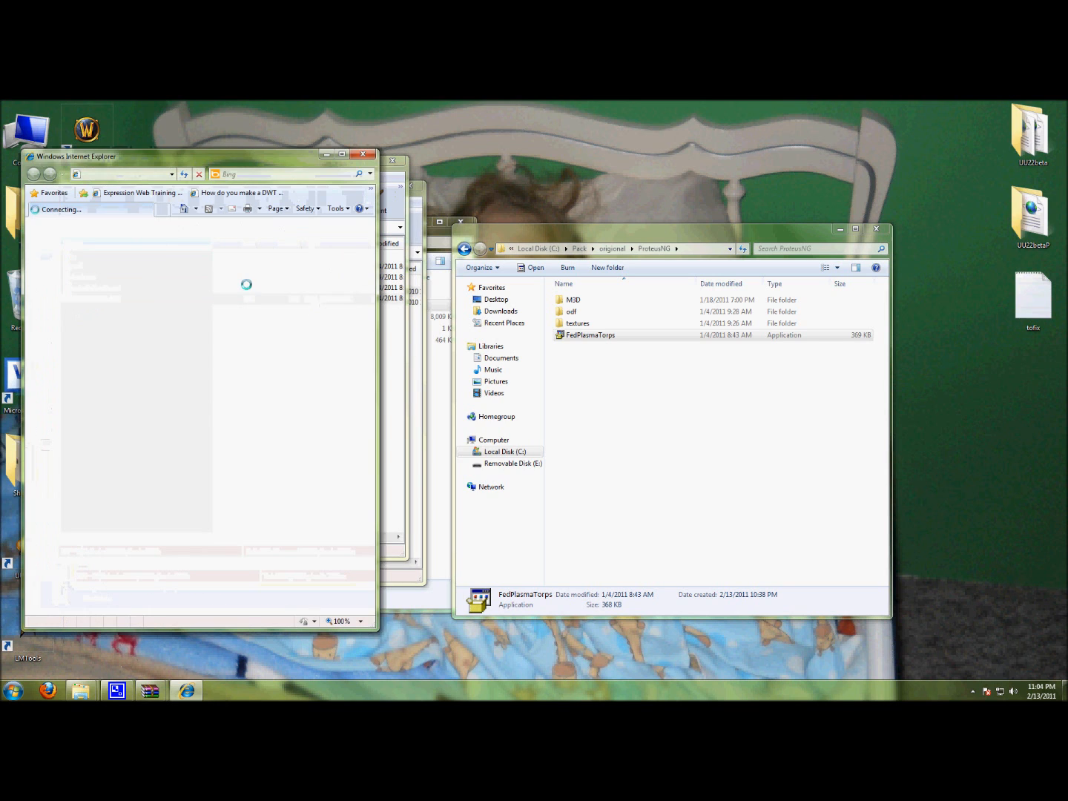
drag(88, 283, 276, 393)
click(289, 408)
click(363, 153)
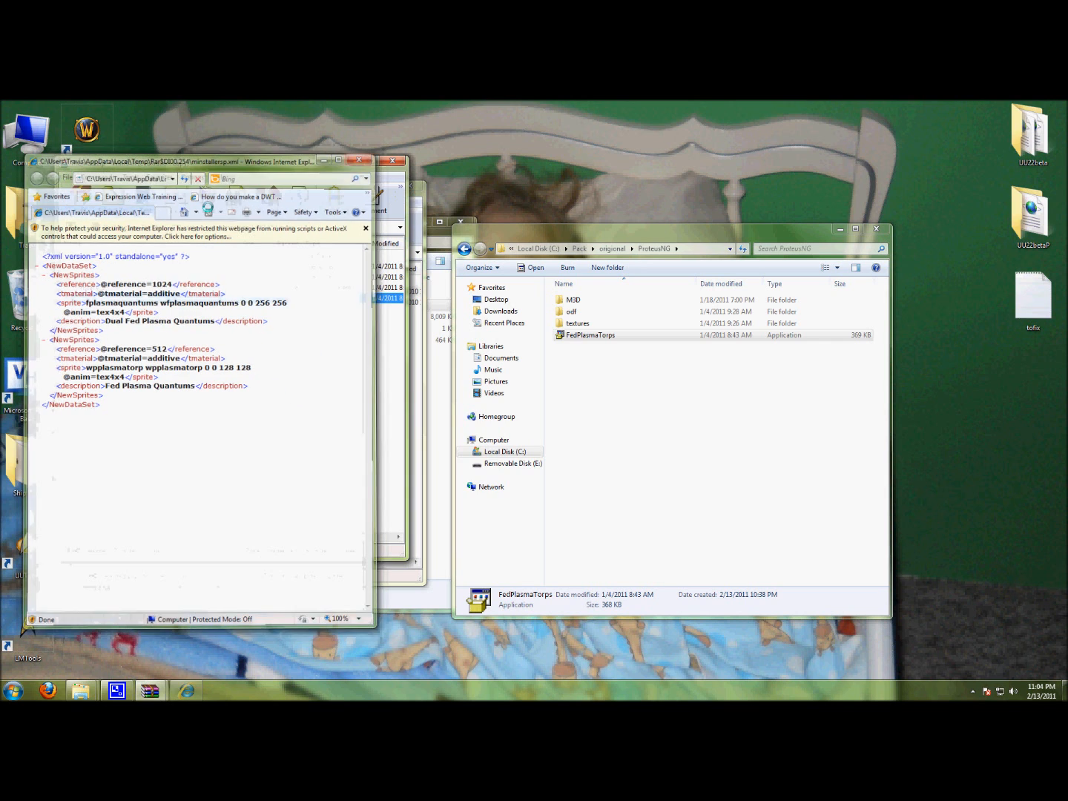
- Inspect the DDS files in TheMod's textures folder and return to the TheMod folder
click(108, 280)
double_click(109, 279)
double_click(76, 265)
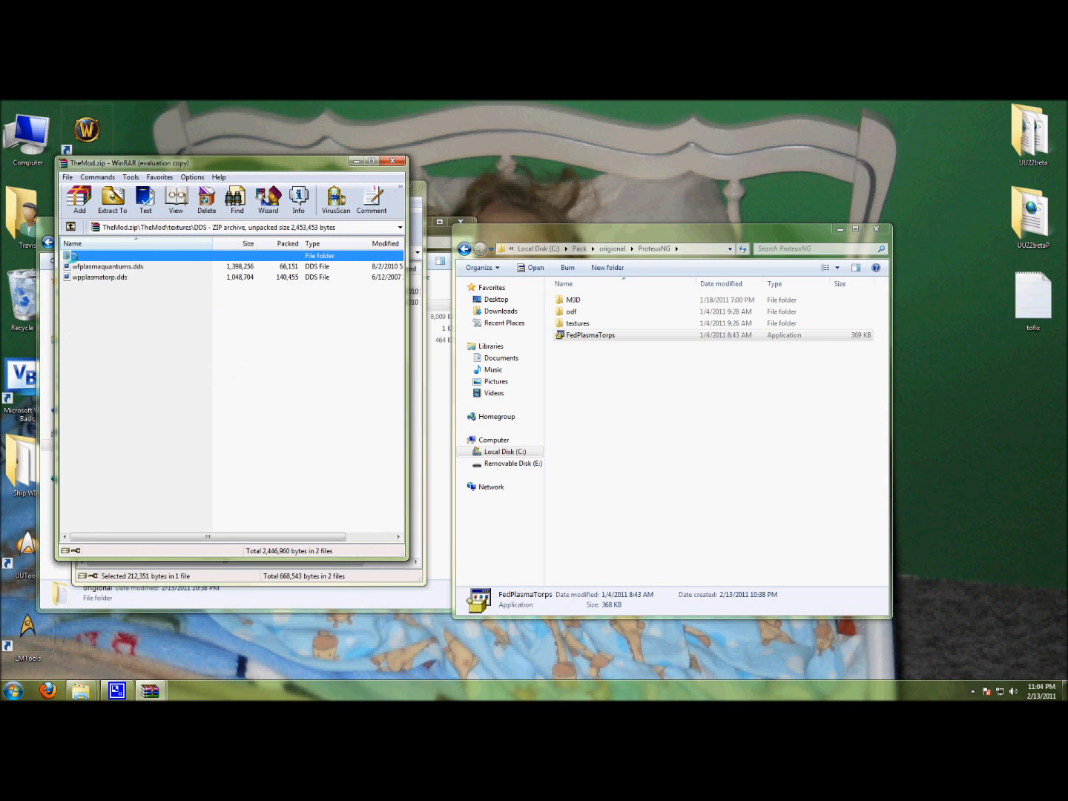
double_click(71, 255)
double_click(74, 266)
double_click(80, 256)
double_click(80, 256)
- Browse TheMod's odf folder down through weapons to the photons folder
double_click(77, 266)
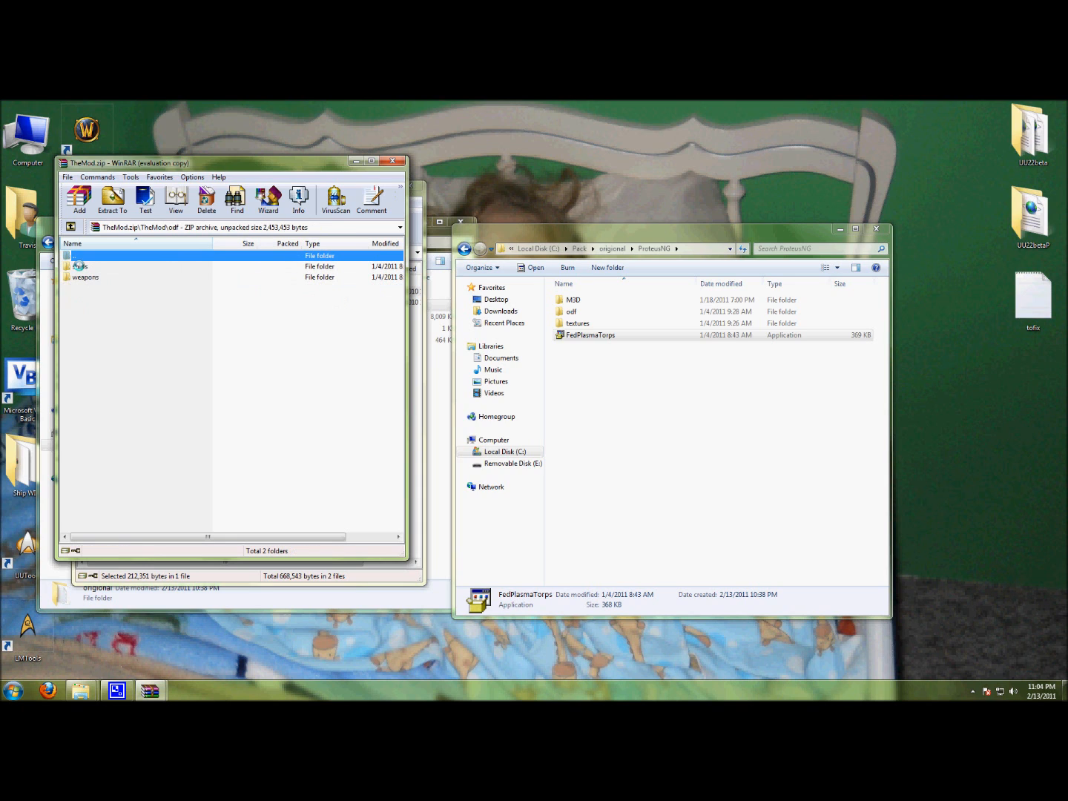
double_click(80, 277)
double_click(80, 266)
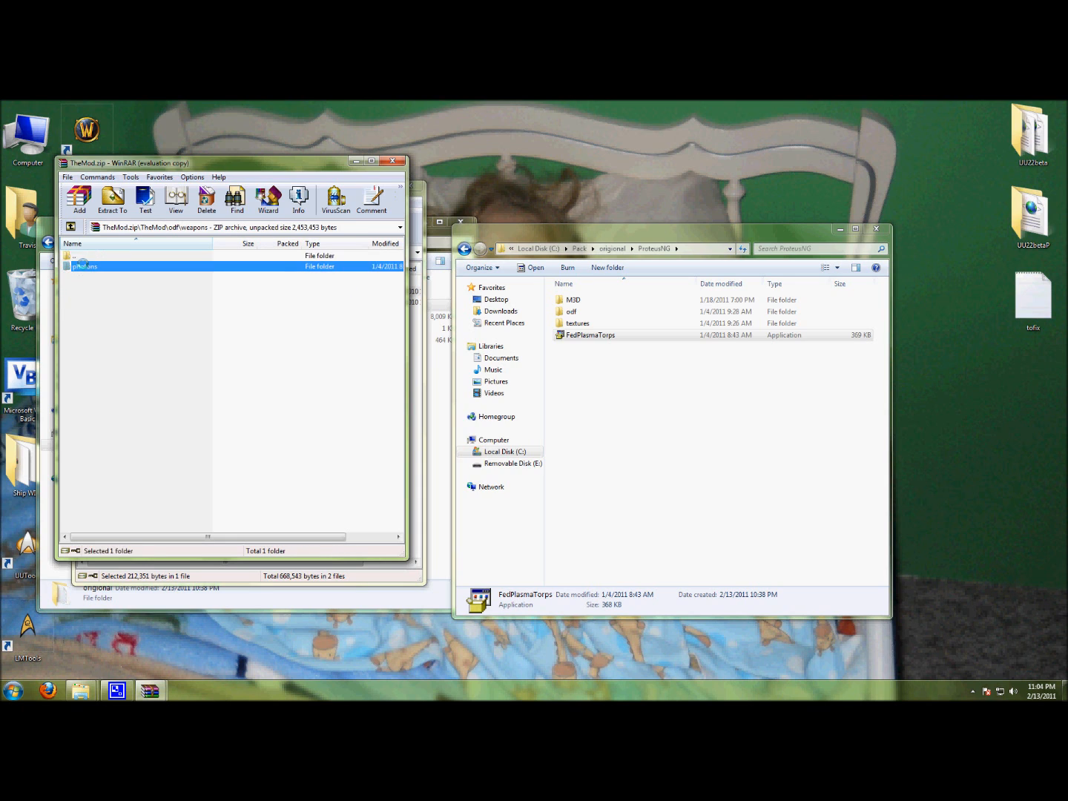
- Inspect the ODF file in the ships folder of TheMod's odf folder and close both archive windows
double_click(86, 256)
double_click(80, 256)
double_click(78, 266)
click(86, 267)
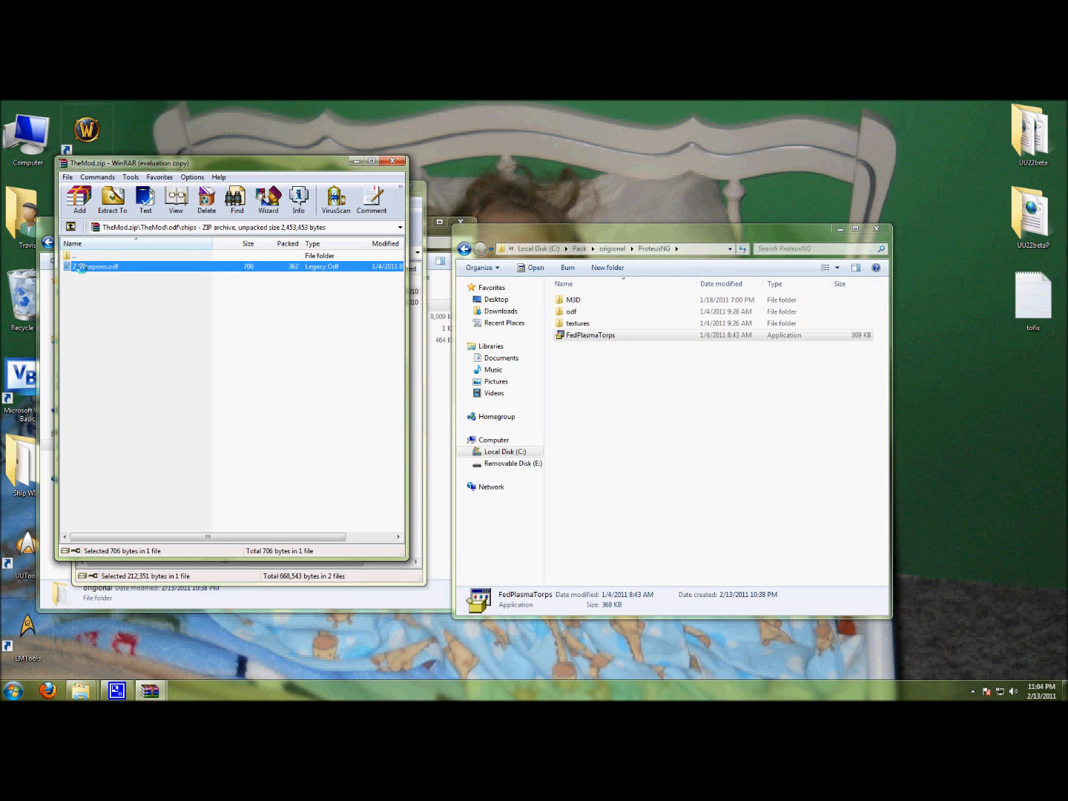
click(392, 160)
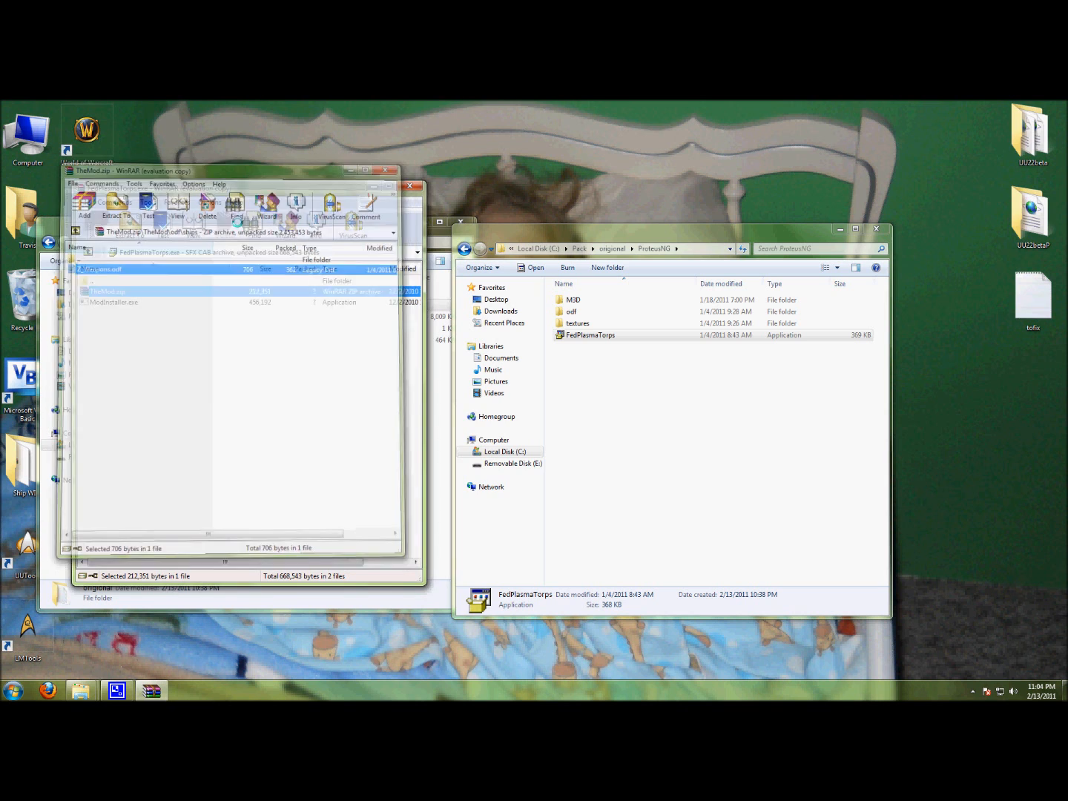
click(402, 187)
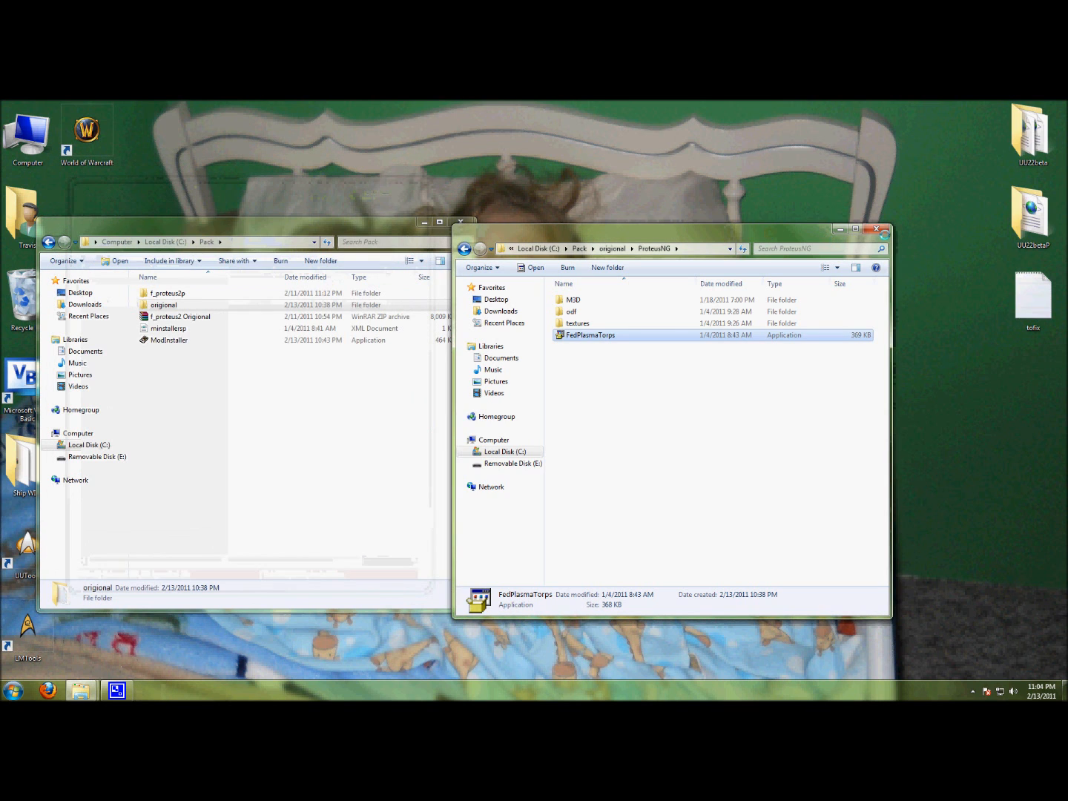
- Browse the f_proteus2p folder, checking textures and going down through odf and weapons to the photons folder
double_click(167, 294)
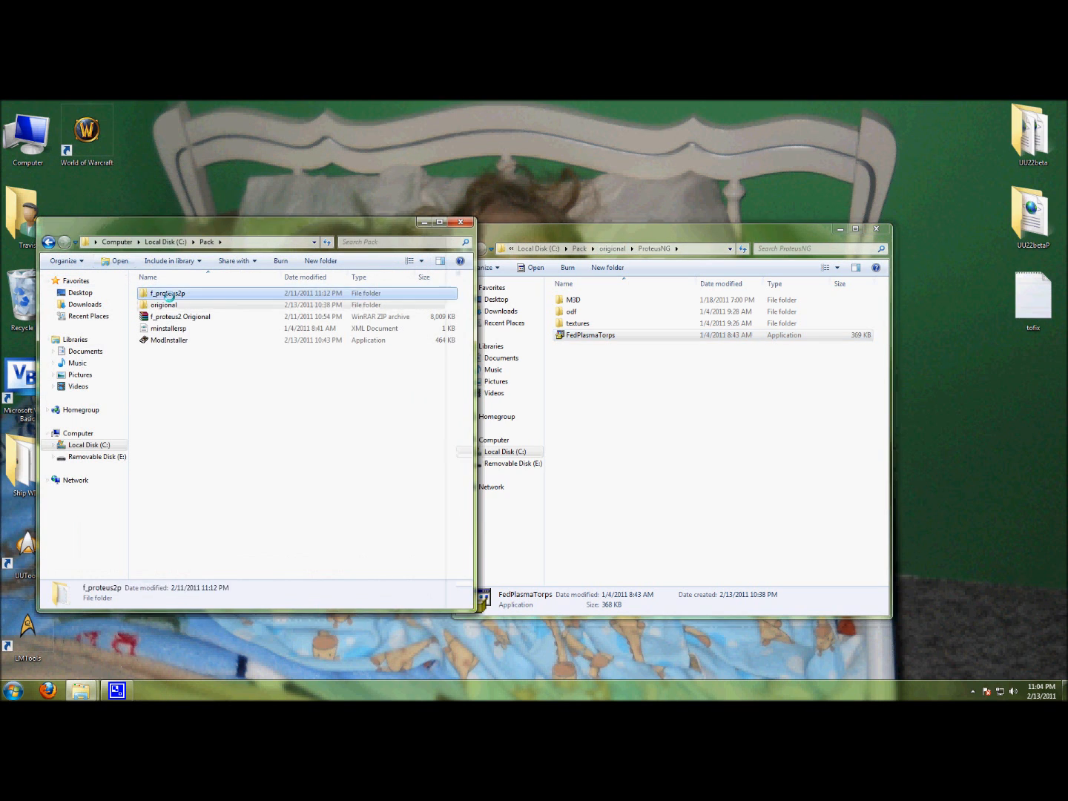
click(155, 293)
double_click(157, 316)
key(BackSpace)
double_click(157, 305)
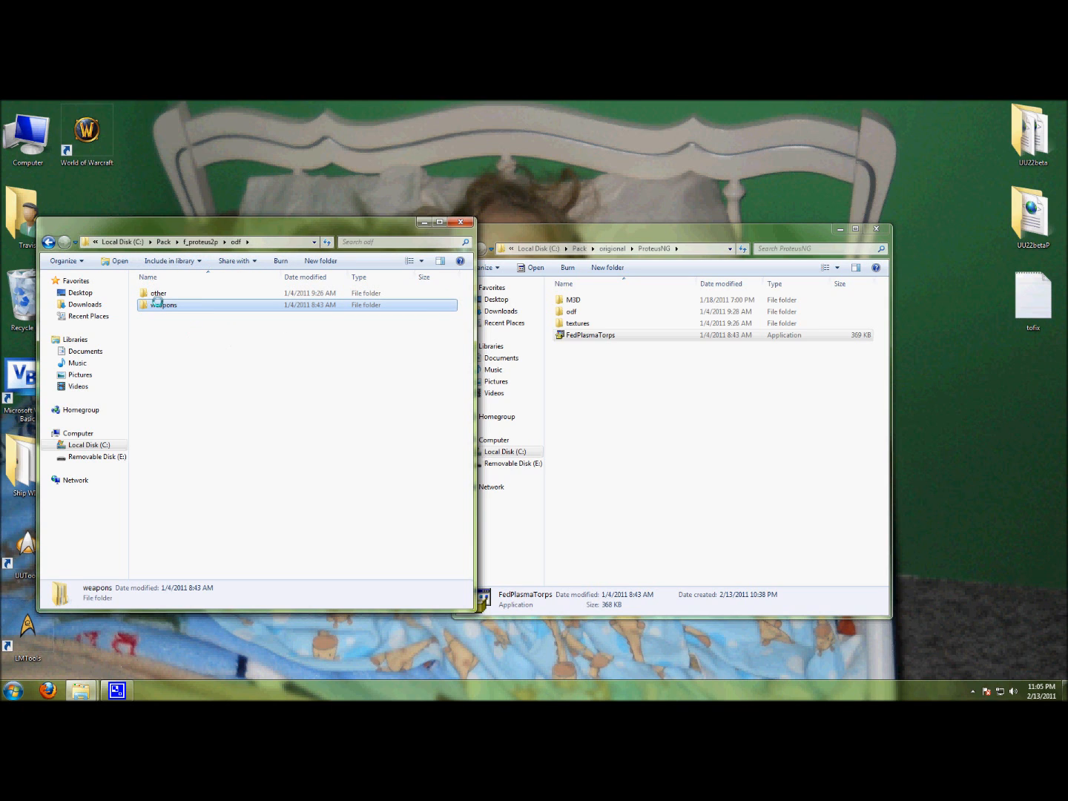
double_click(157, 304)
double_click(160, 293)
- Go through the quantum torpedo ODF files in f_proteus2p's photons folder one by one
key(Down)
key(Down)
key(Down)
key(Down)
key(Down)
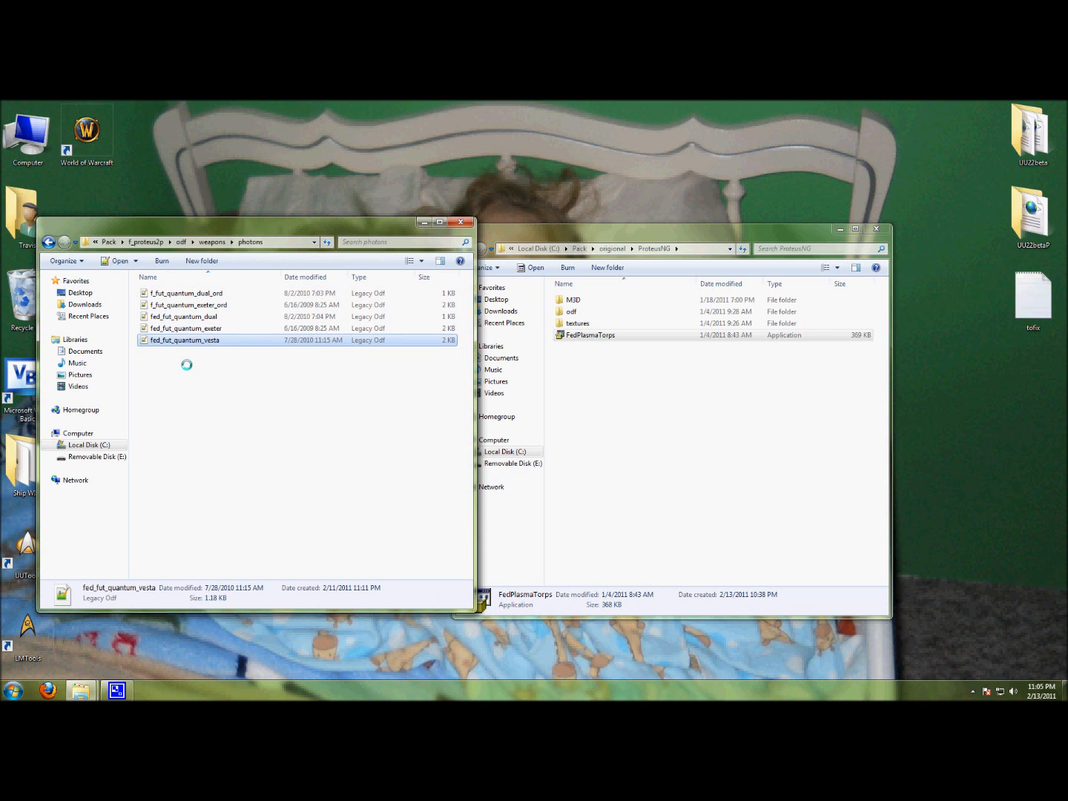
key(shift+Up)
key(shift+Up)
key(shift+Up)
key(shift+Up)
key(Down)
key(Down)
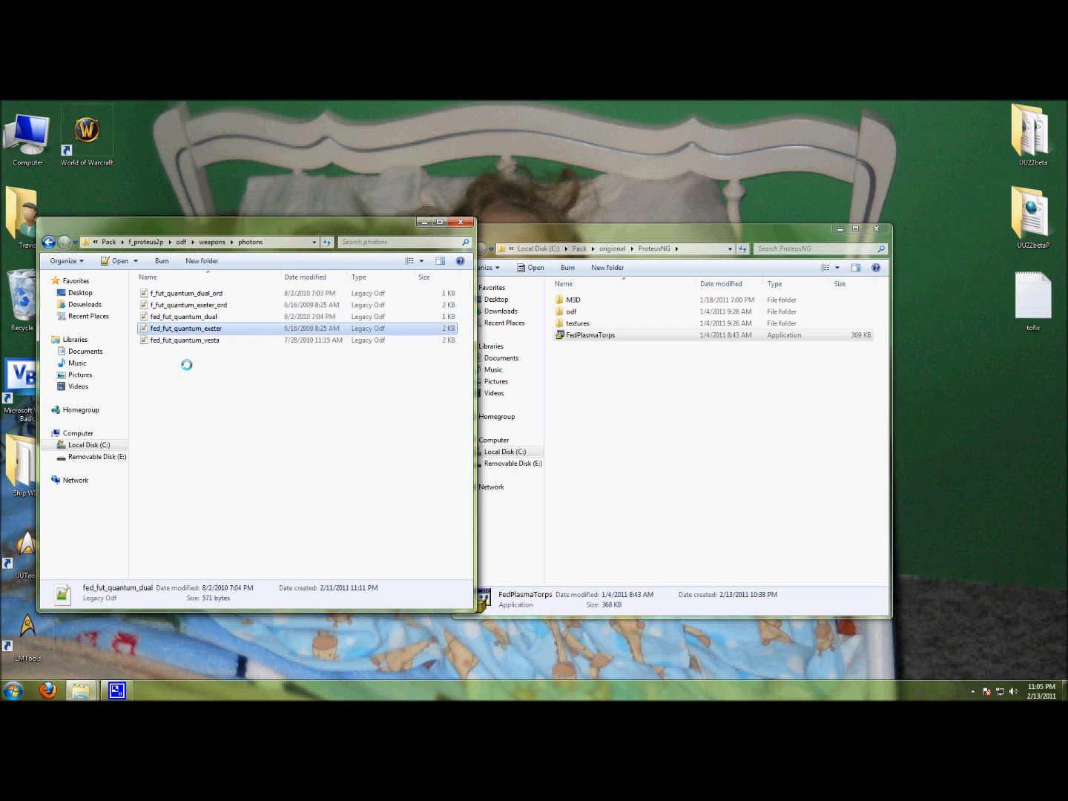
key(Down)
key(Down)
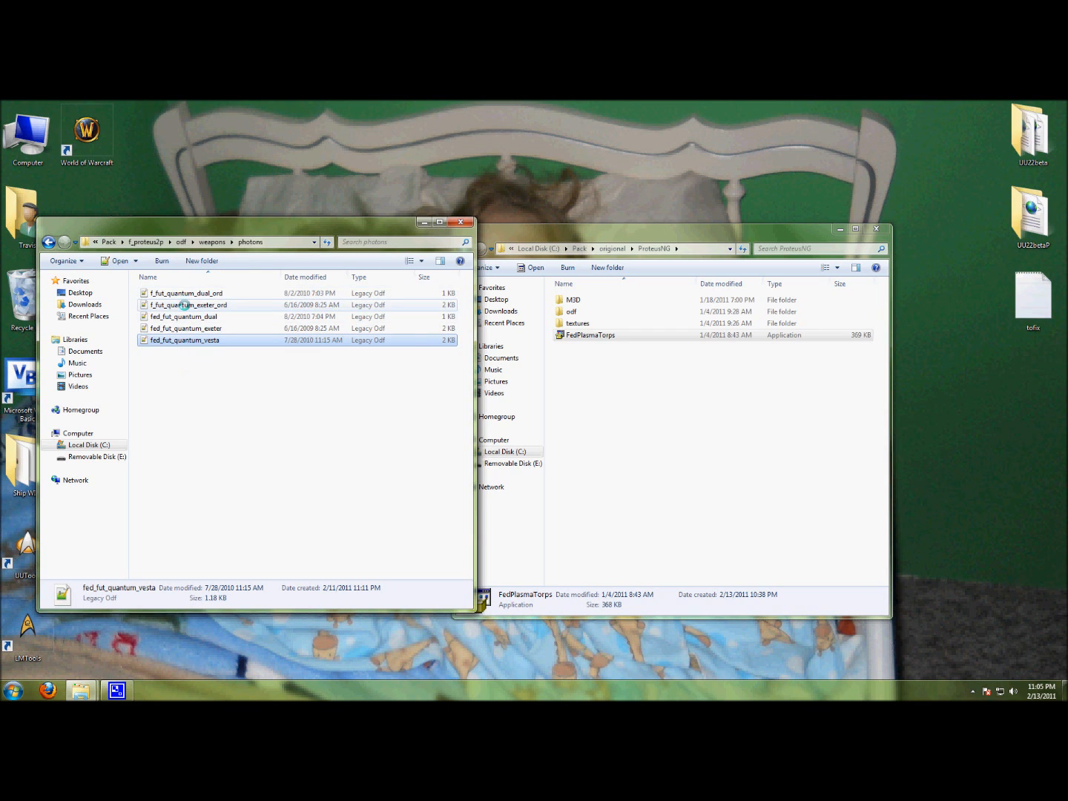
- Go back up to the Pack folder and reopen the f_proteus2p folder
key(BackSpace)
key(BackSpace)
key(BackSpace)
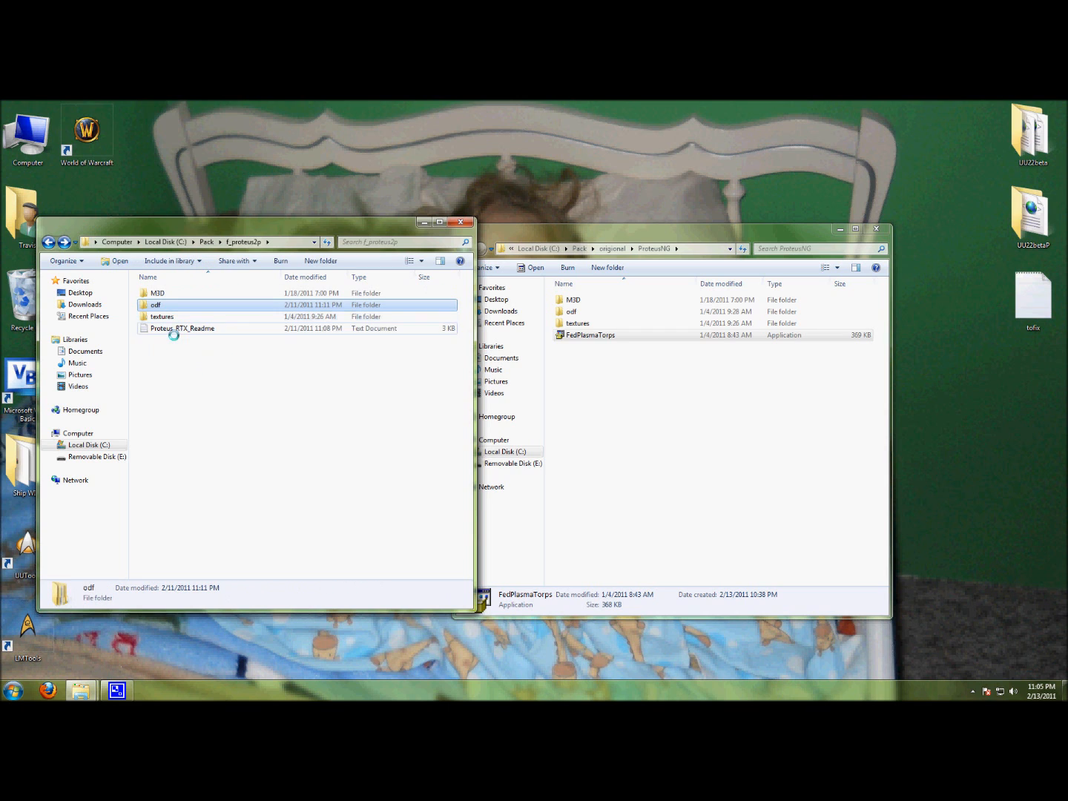
click(276, 381)
key(BackSpace)
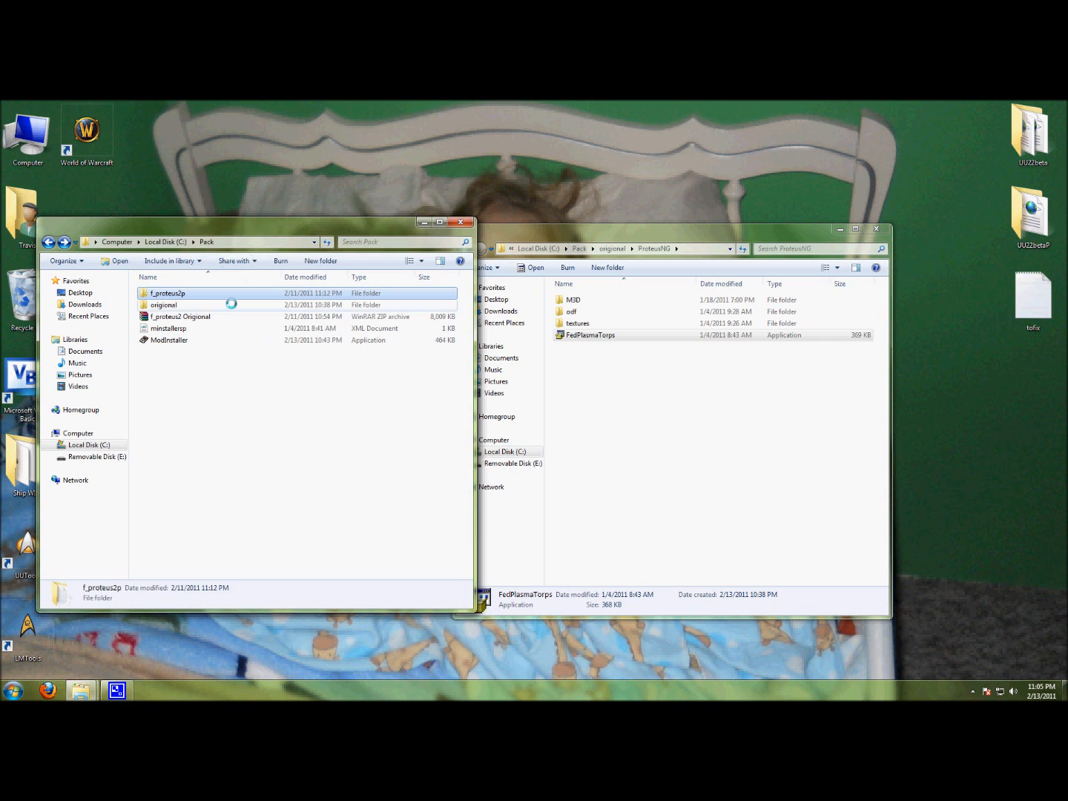
double_click(164, 293)
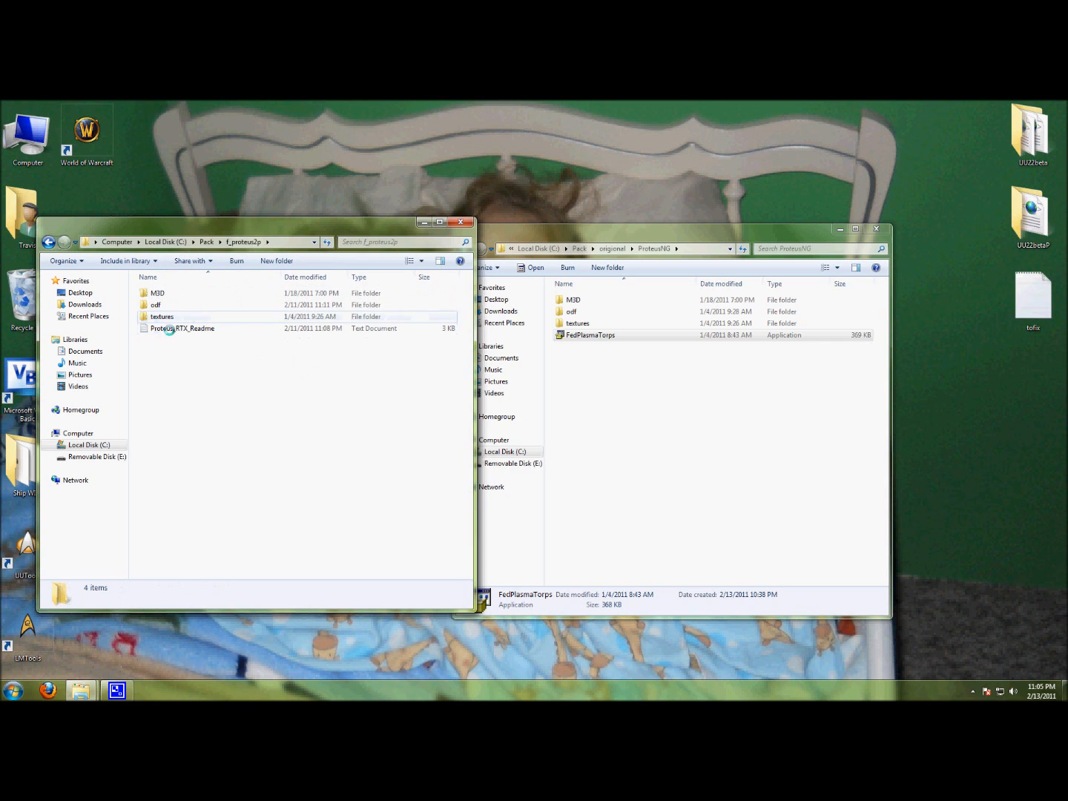
- Compare the contents of the origional folder with f_proteus2p, including the Proteus_RTX_Readme file
click(535, 355)
click(654, 248)
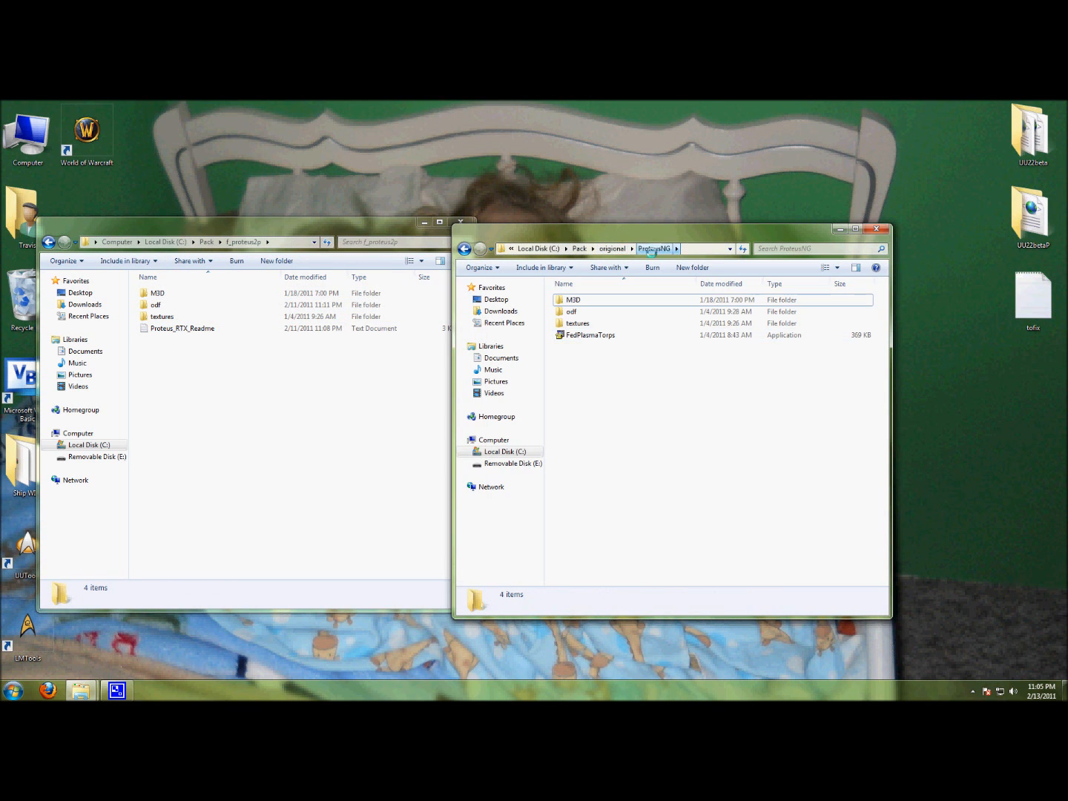
click(610, 249)
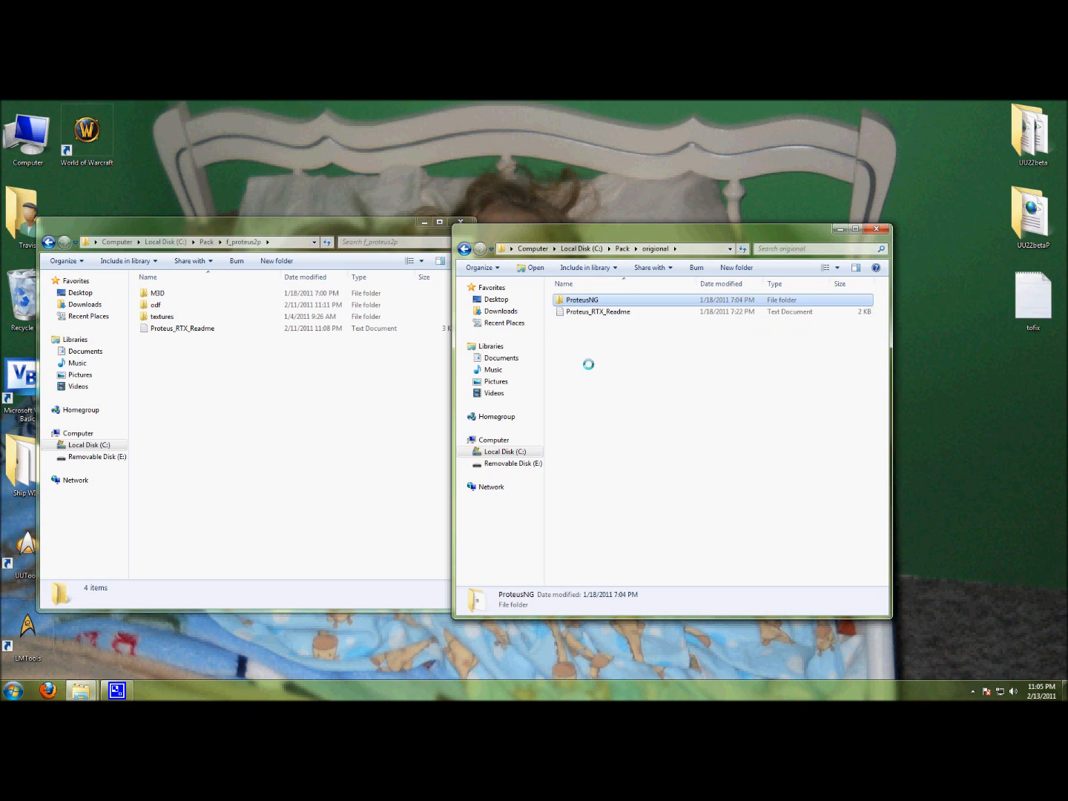
click(255, 360)
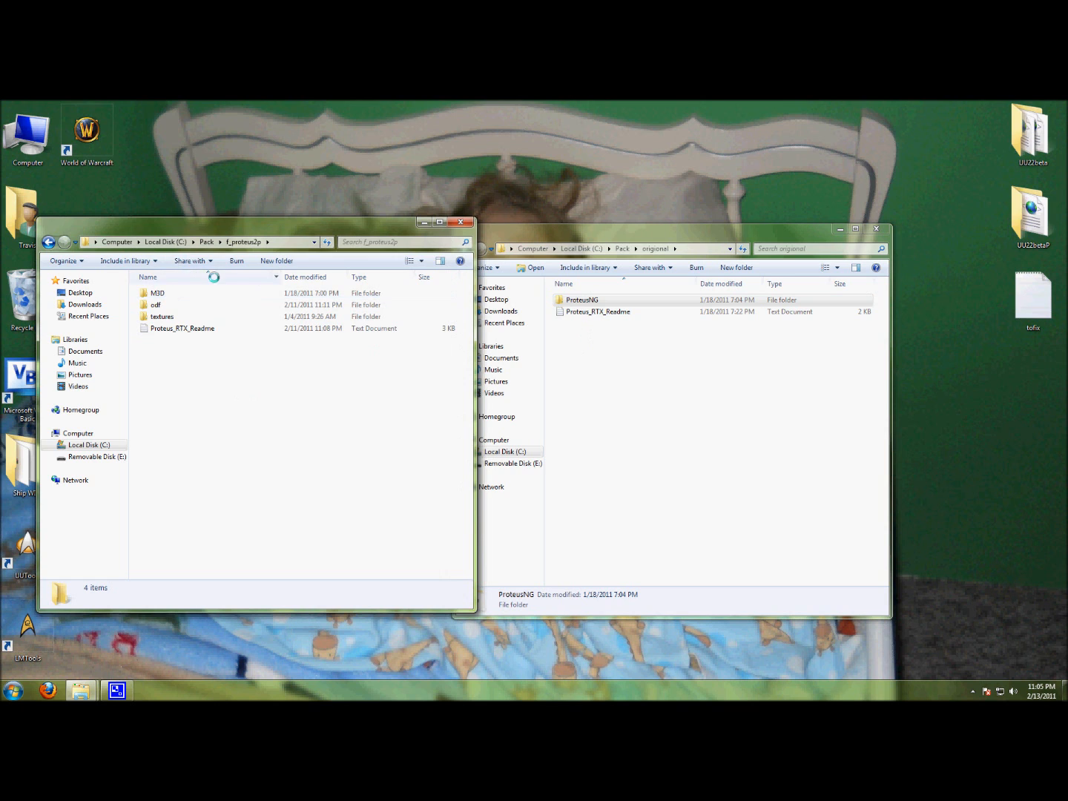
click(617, 355)
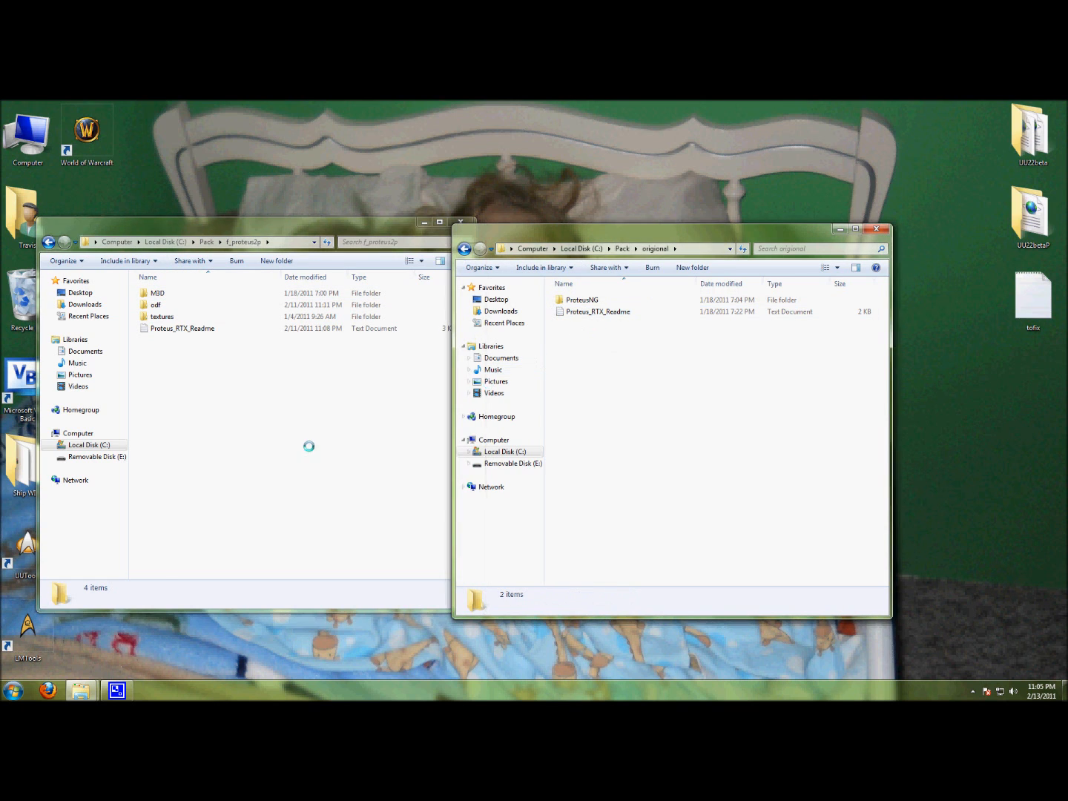
click(308, 445)
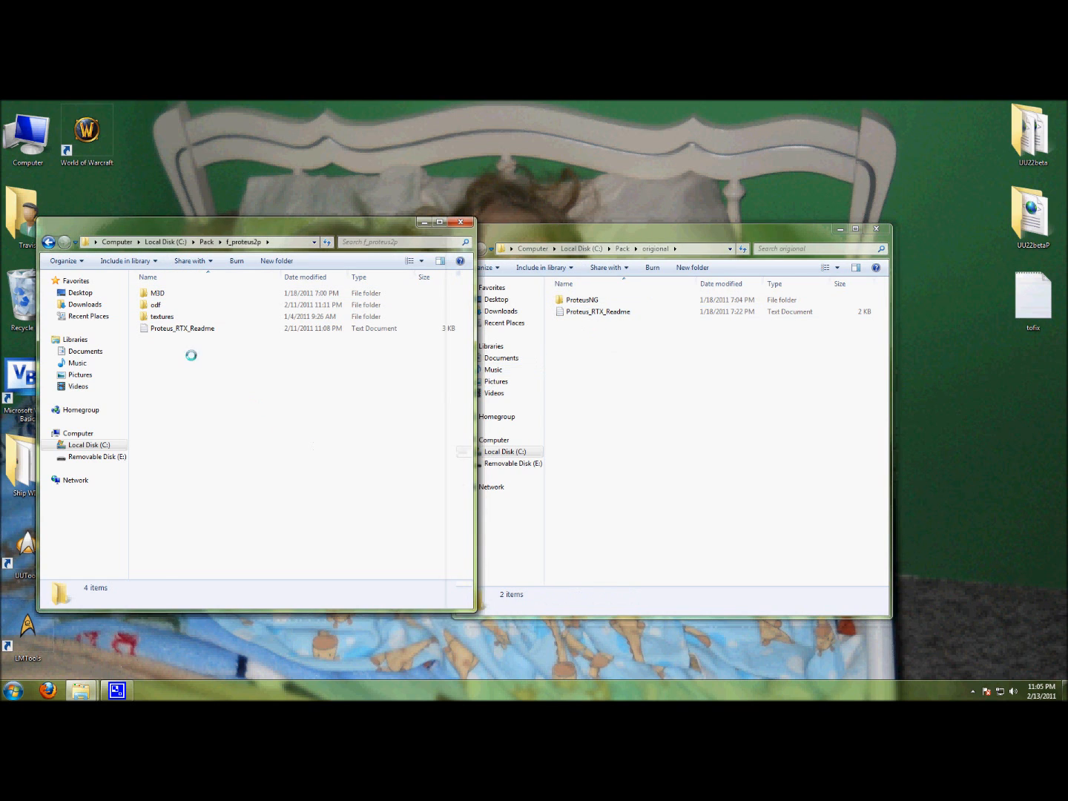
click(160, 329)
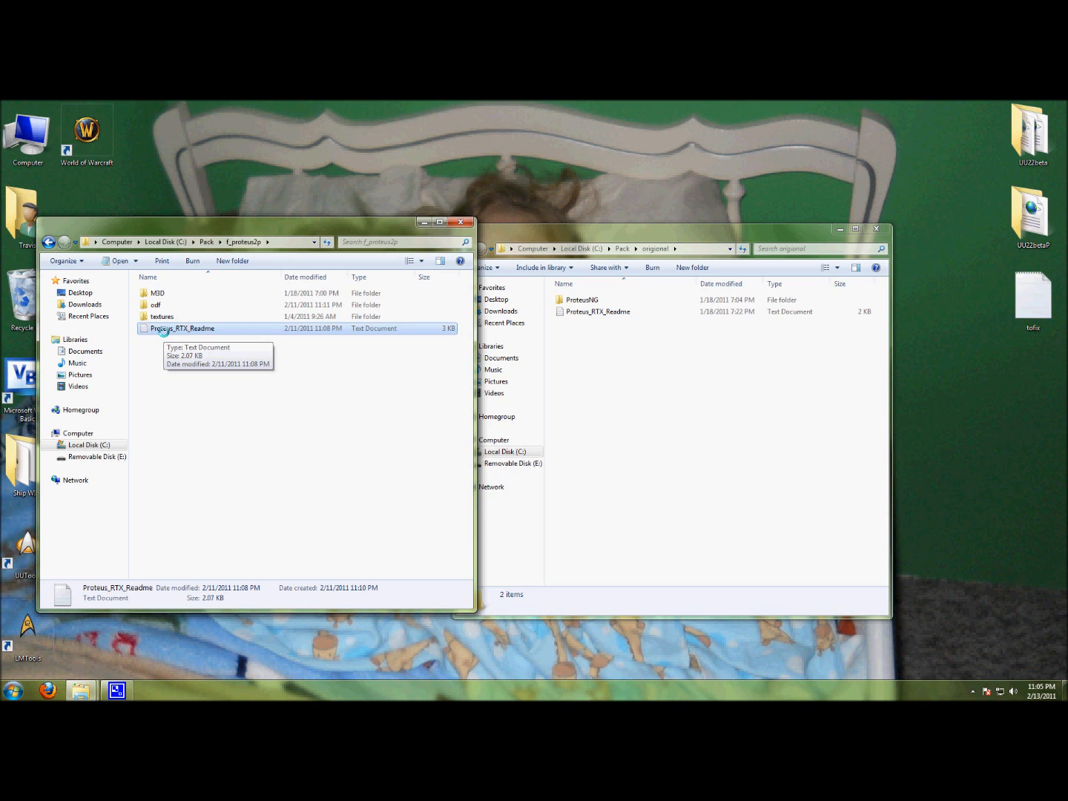
- Return to the Pack folder and review the f_proteus2 Origional archive, minstallersp and ModInstaller files
click(208, 241)
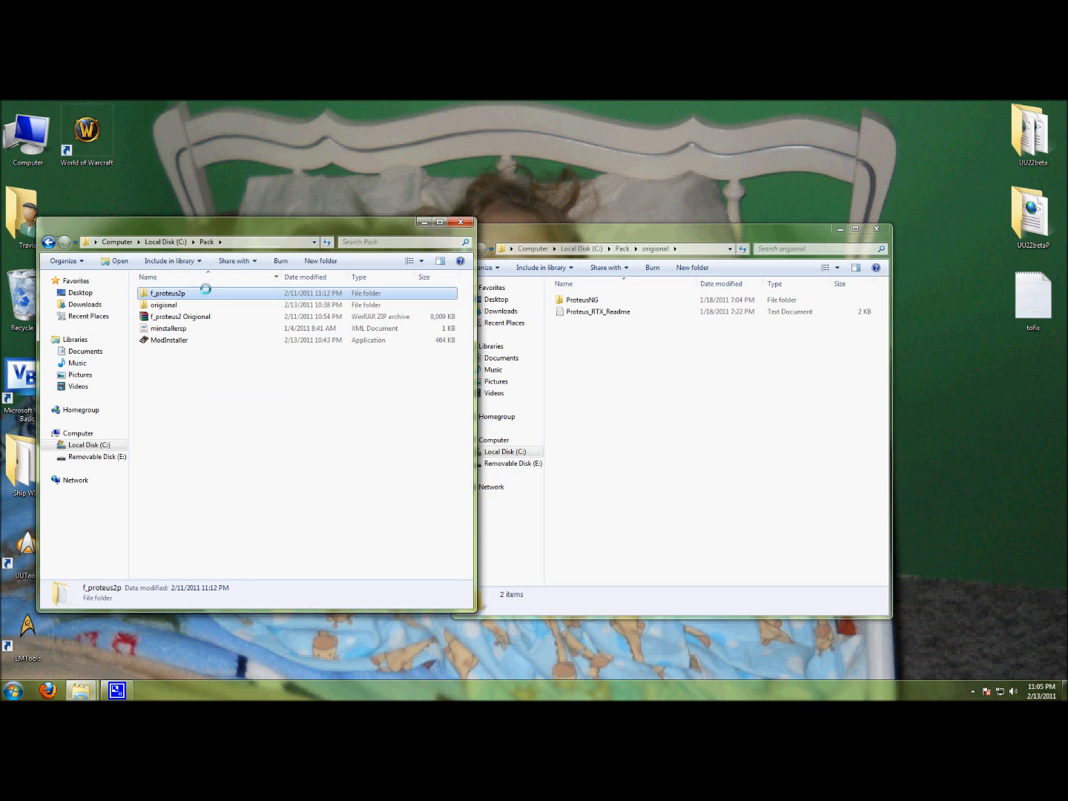
click(189, 317)
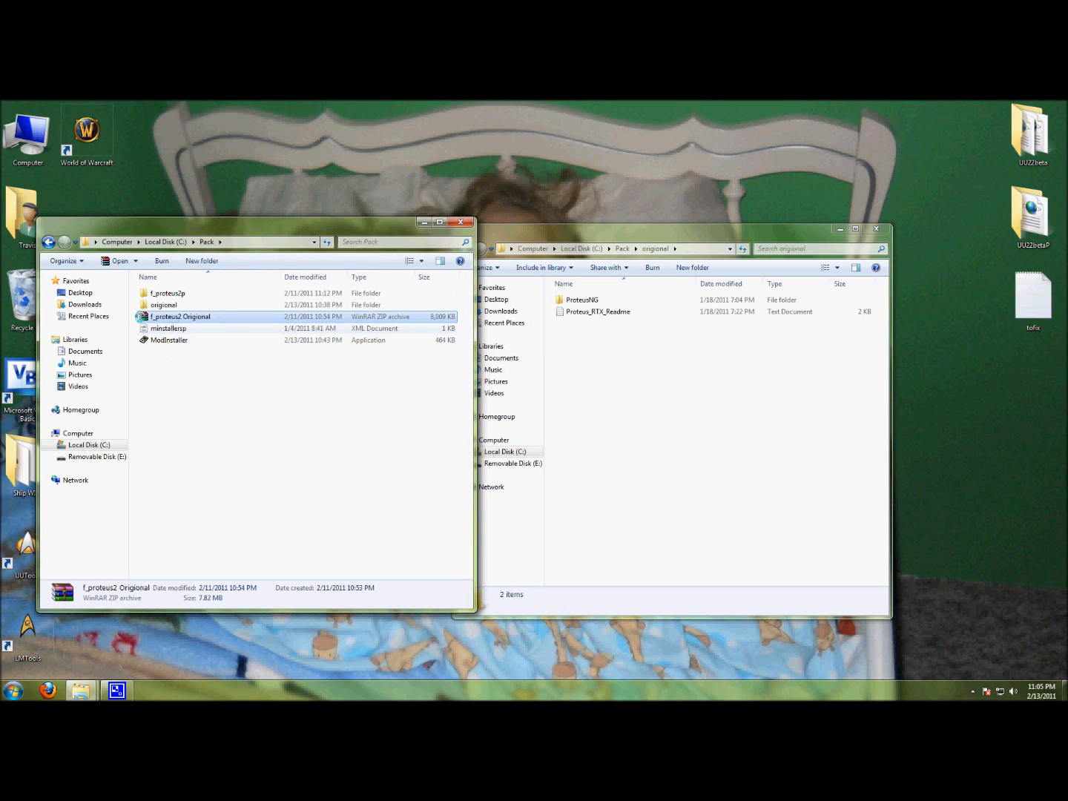
click(163, 328)
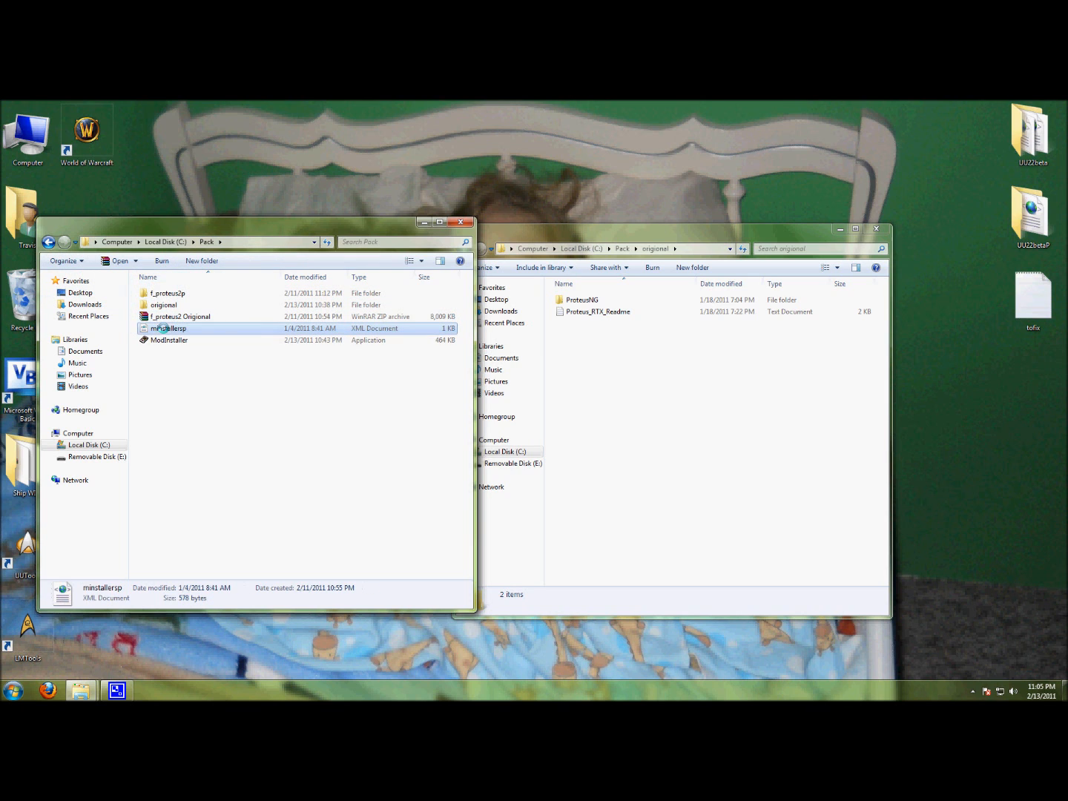
click(169, 340)
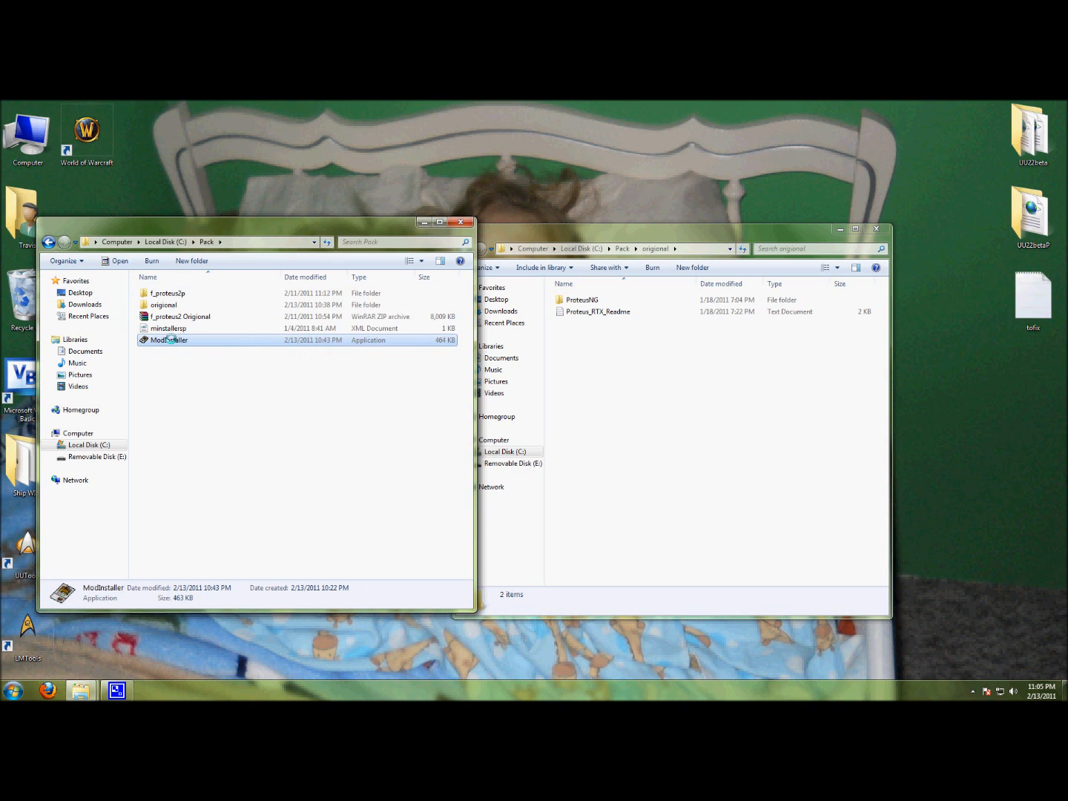
- Launch ModInstaller from the Pack folder and skip choosing a Star Trek Legacy folder
double_click(157, 338)
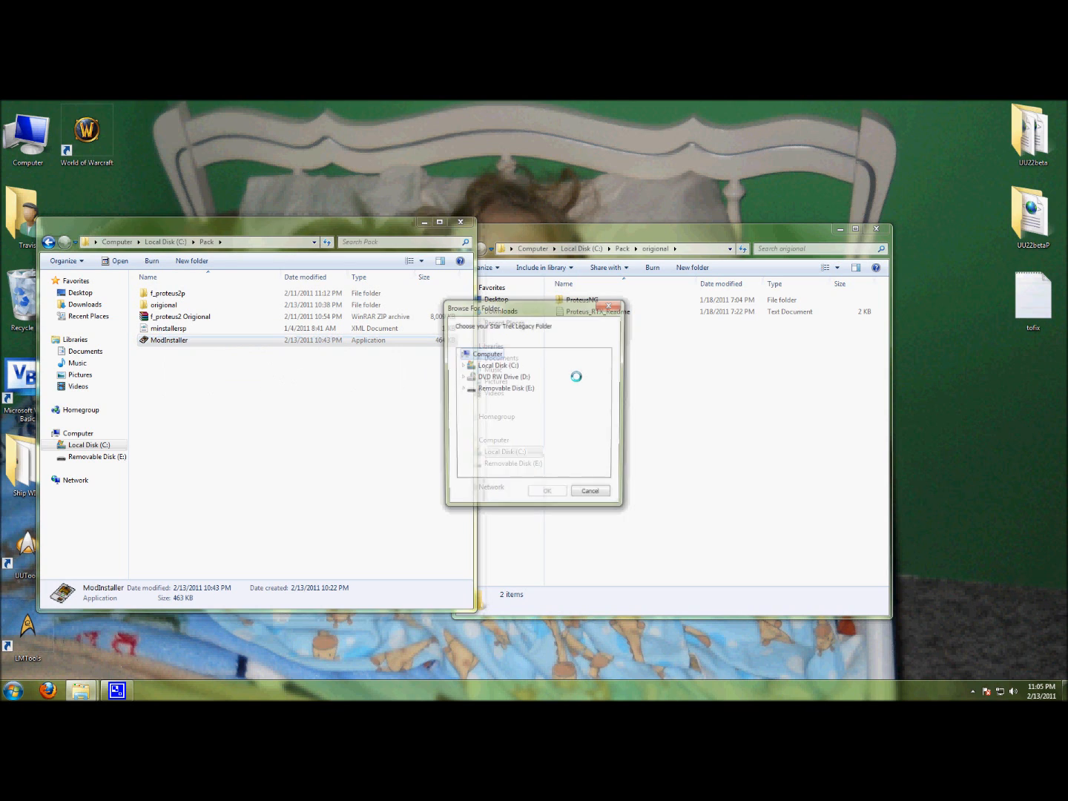
click(593, 495)
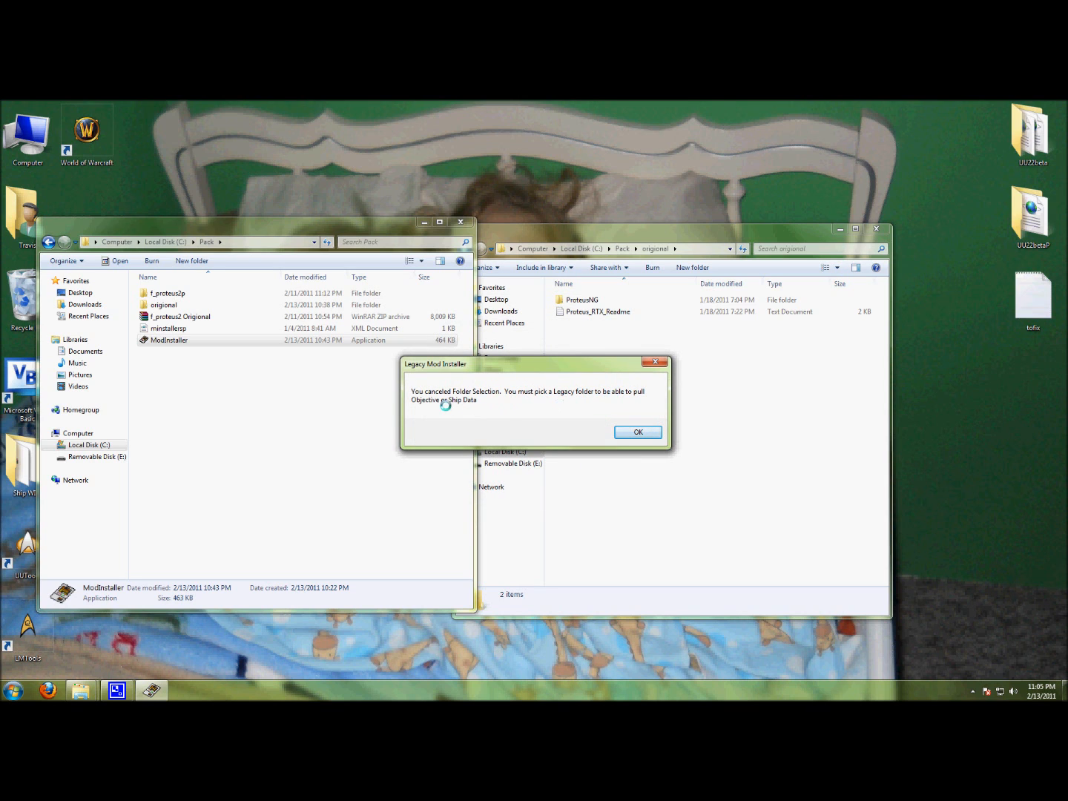
click(610, 433)
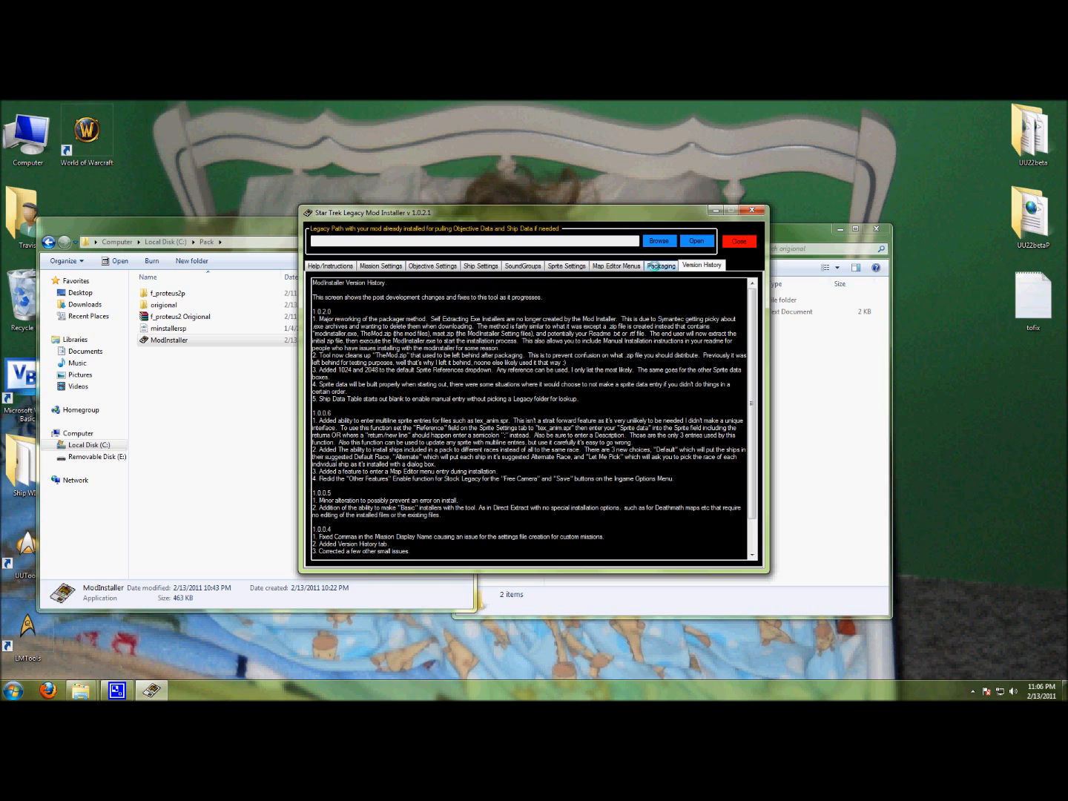
- Set the packaging mod files location to C:\Pack\f_proteus2p
click(656, 266)
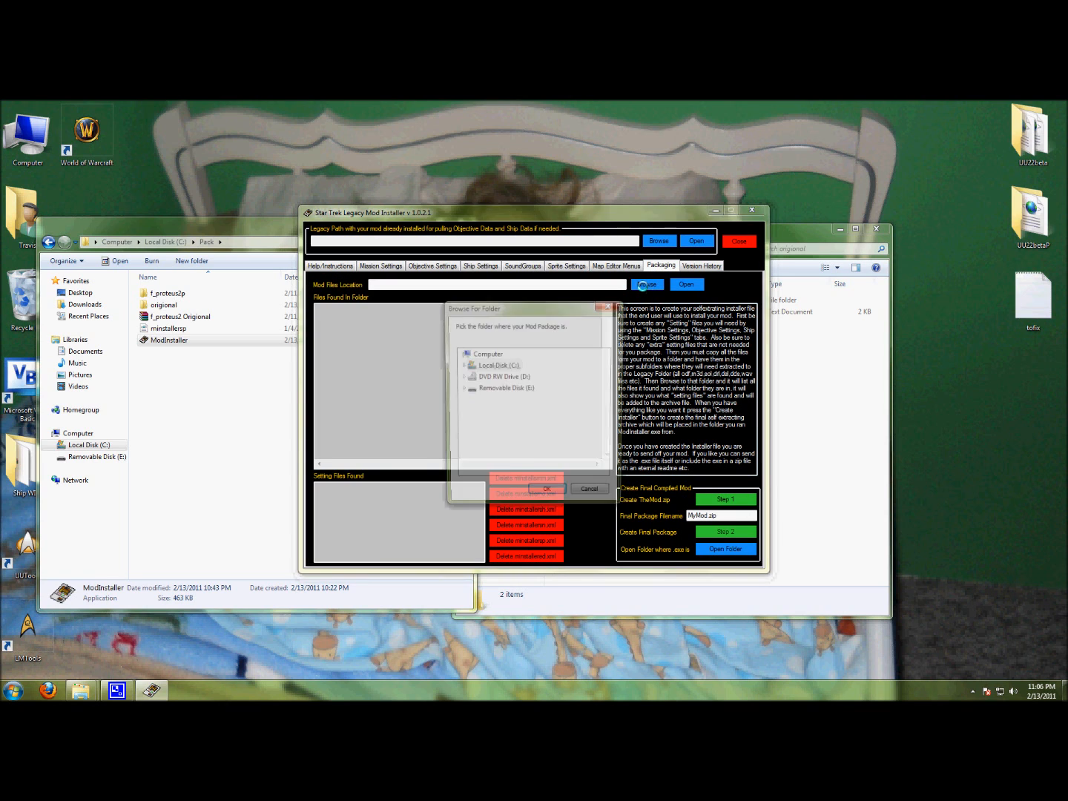
click(489, 411)
click(504, 425)
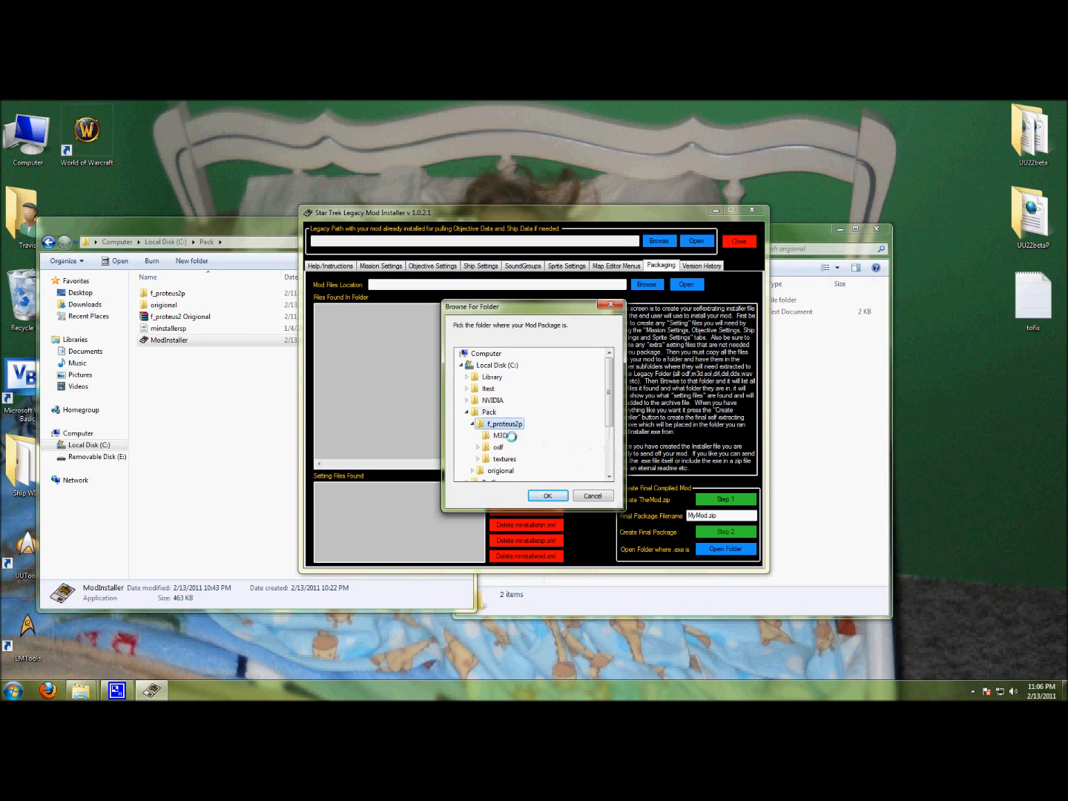
click(548, 495)
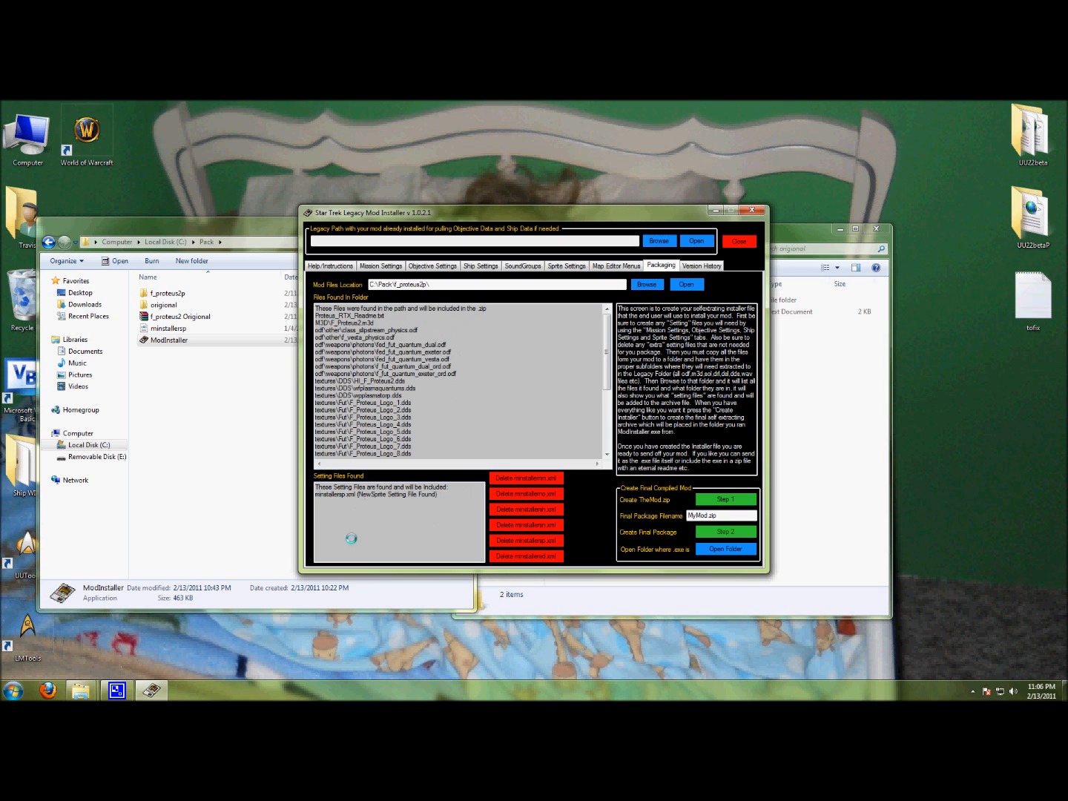
- Check the minstallersp.xml entry among the setting files and Proteus_RTX_Readme.txt among the files found for packaging
drag(320, 495, 390, 498)
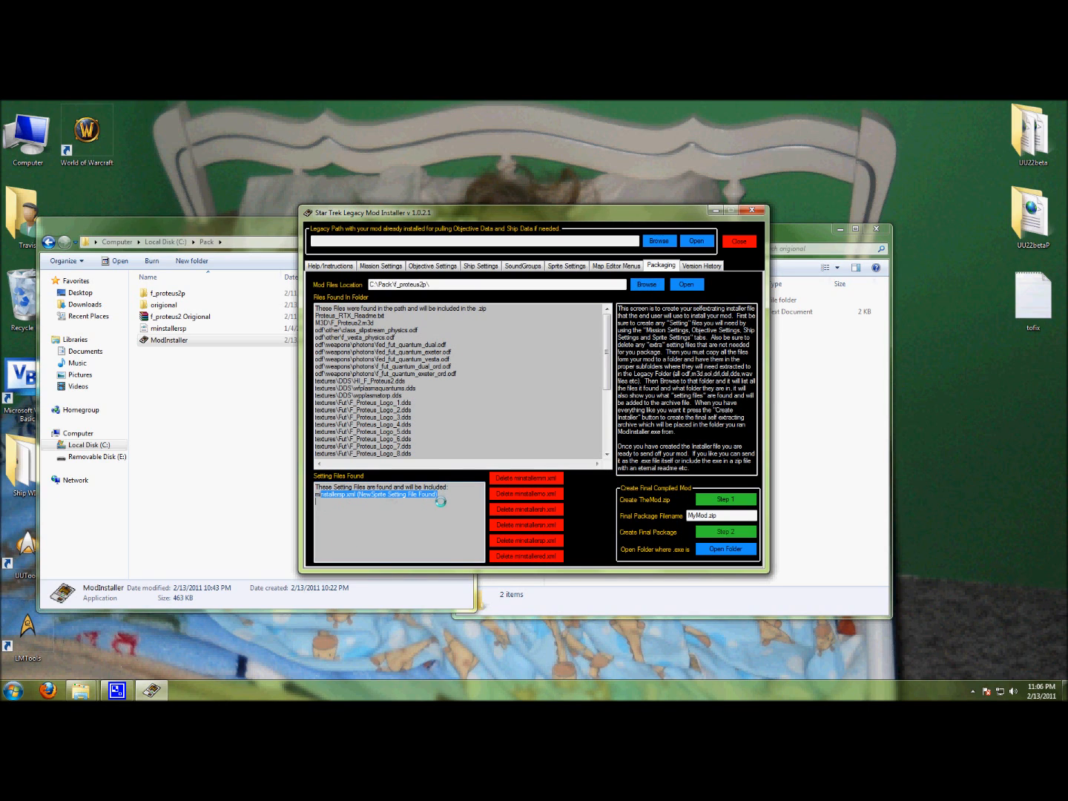
click(364, 500)
drag(339, 494, 440, 504)
drag(315, 315, 412, 316)
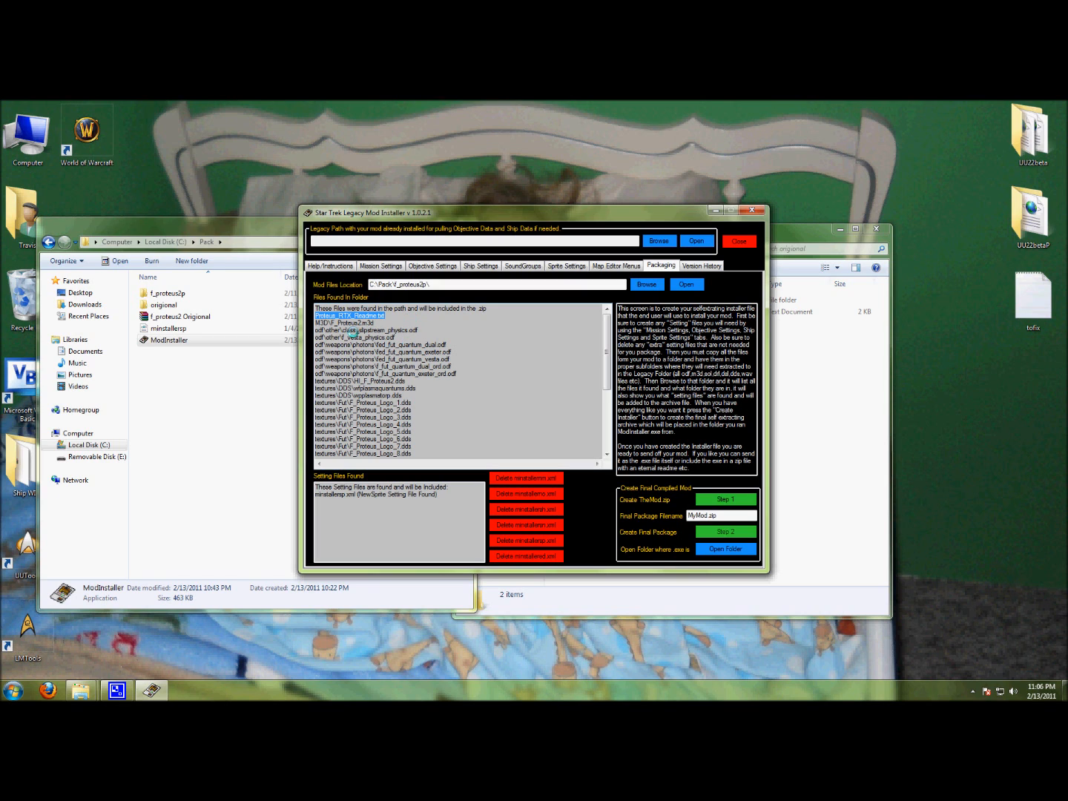
click(510, 407)
- Set the final package filename to f_proteus.zip
double_click(702, 515)
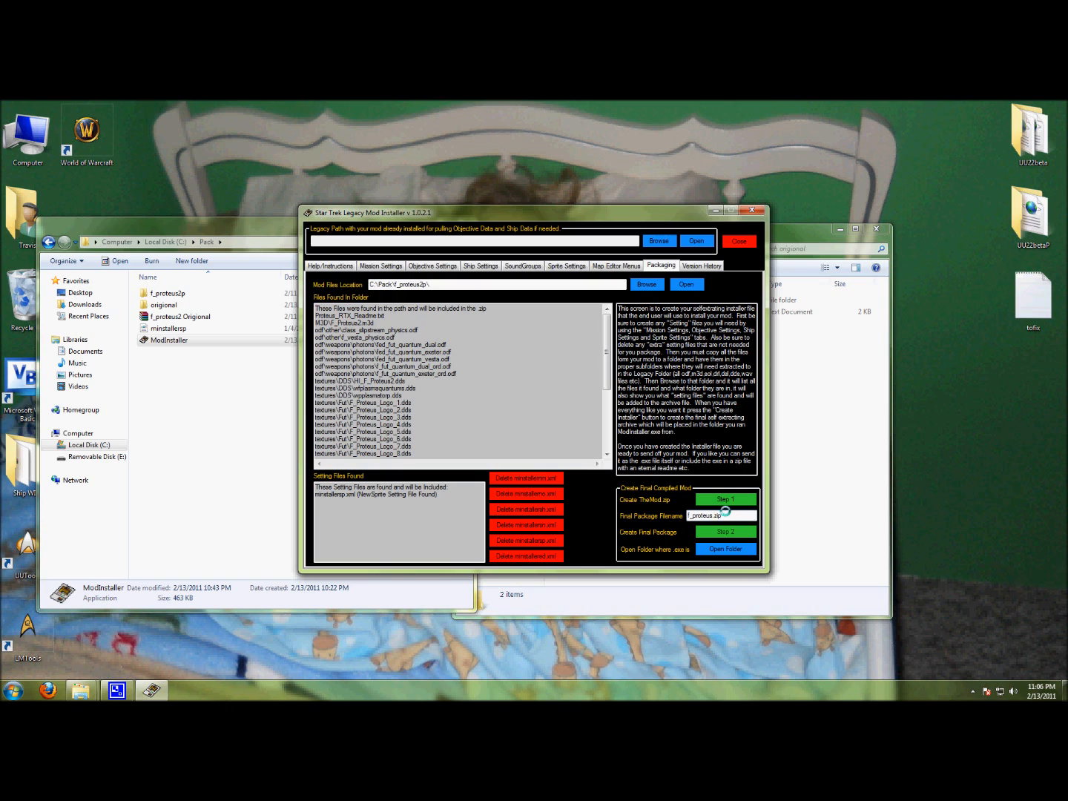
text(.)
- Minimize the Pack folder window and close the origional folder window
click(273, 227)
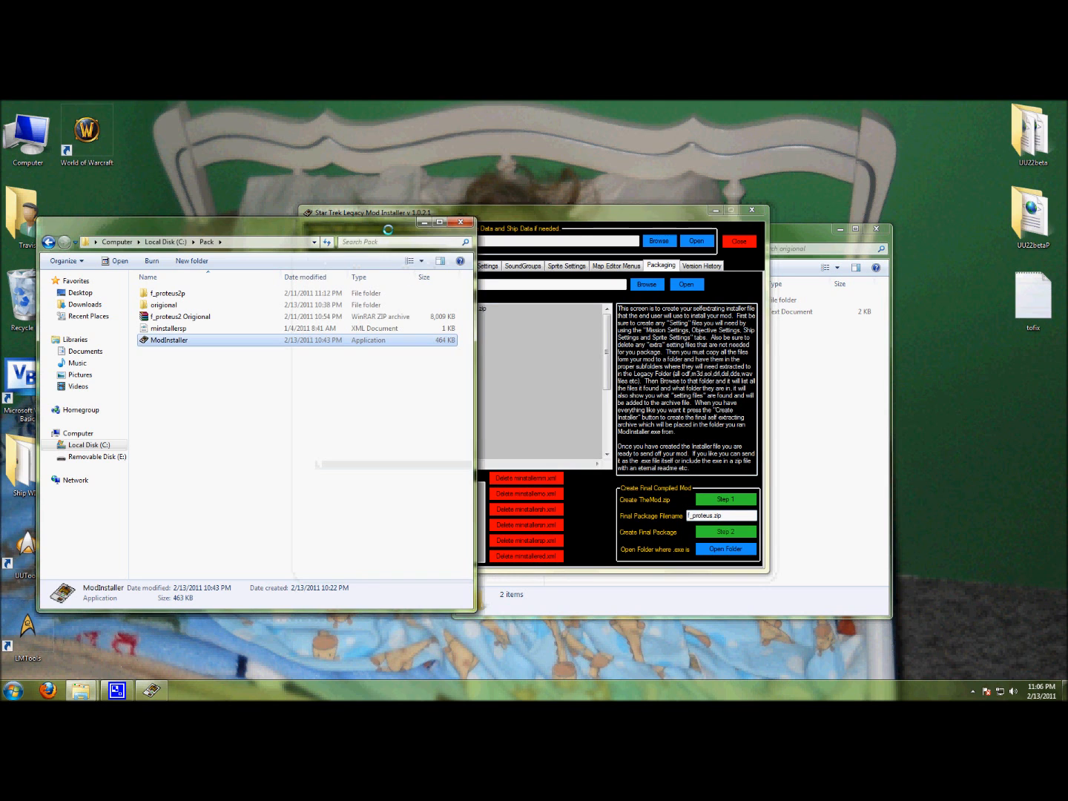
click(425, 222)
click(838, 328)
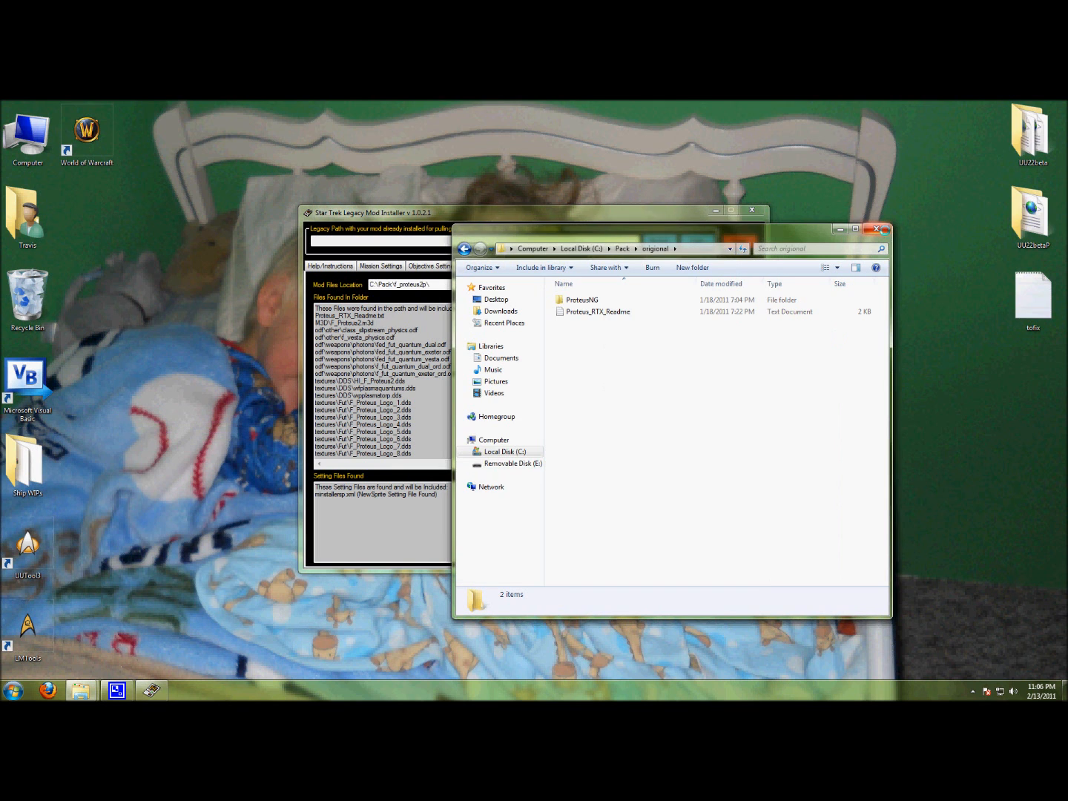
click(875, 229)
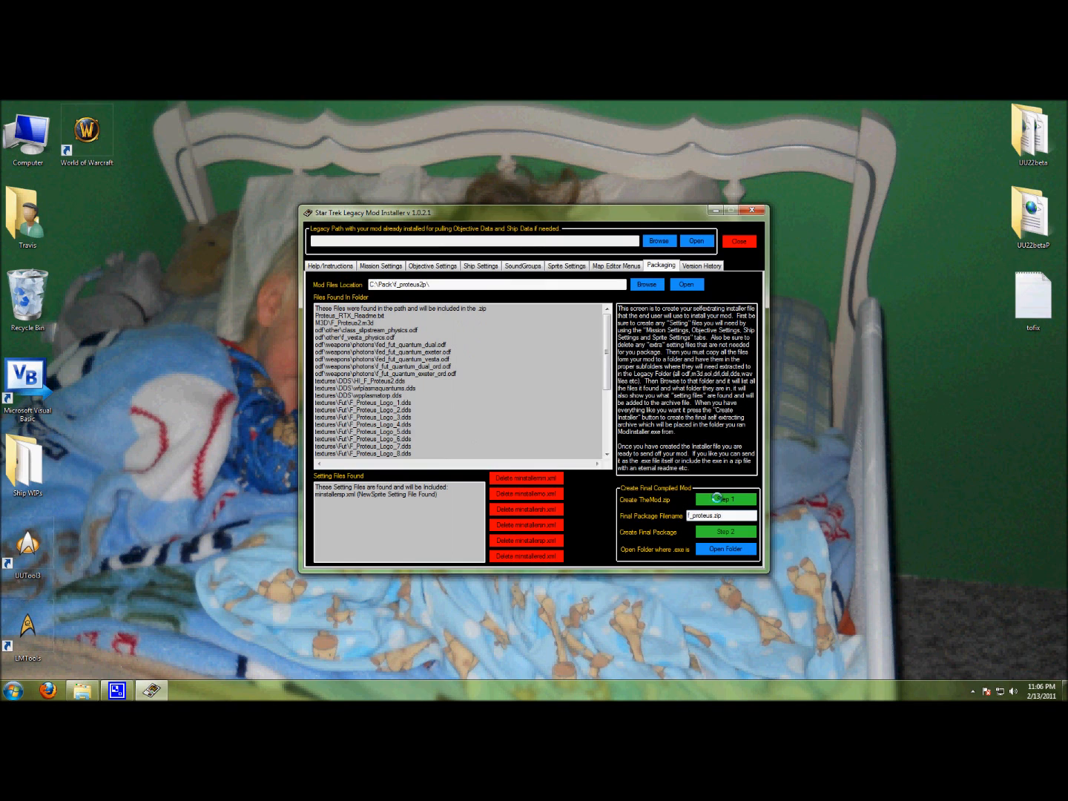
- Start creating TheMod.zip as a basic installer and open Proteus_RTX_Readme from the f_proteus2p folder as the description source
click(716, 499)
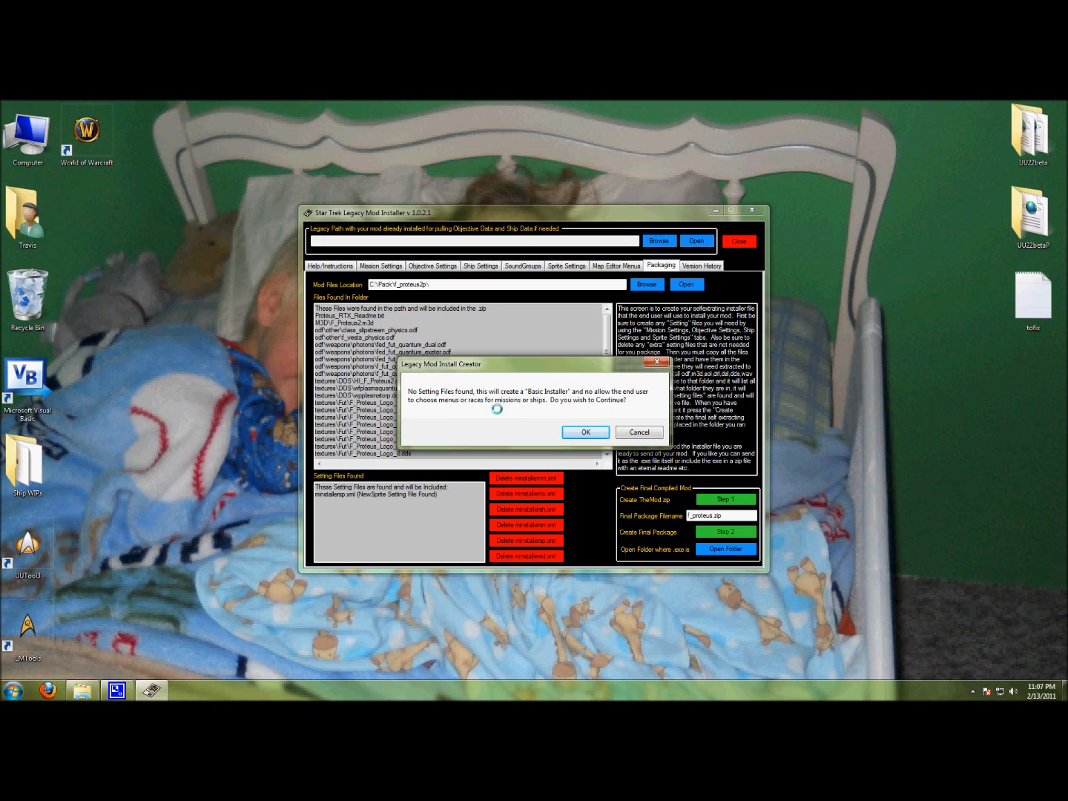
click(584, 430)
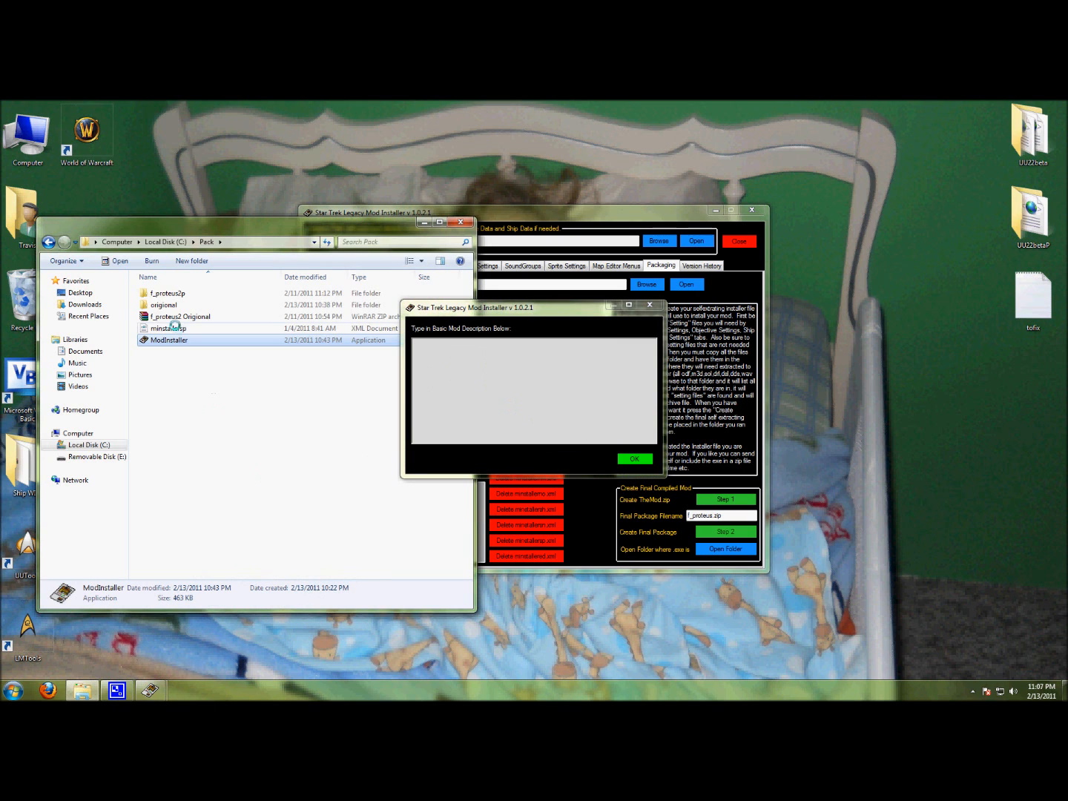
double_click(167, 294)
double_click(161, 328)
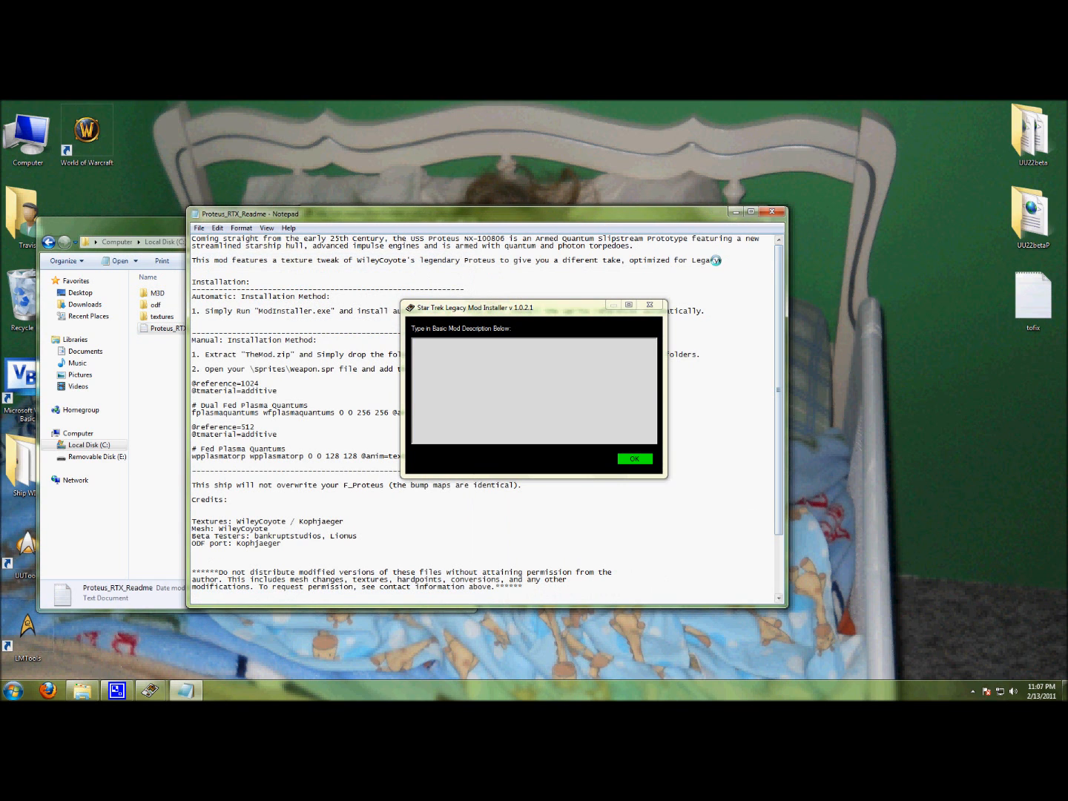
- Copy the readme's opening paragraphs about the USS Proteus into the basic mod description, close the readme and complete the TheMod.zip packing
drag(720, 260, 192, 260)
drag(739, 262, 72, 179)
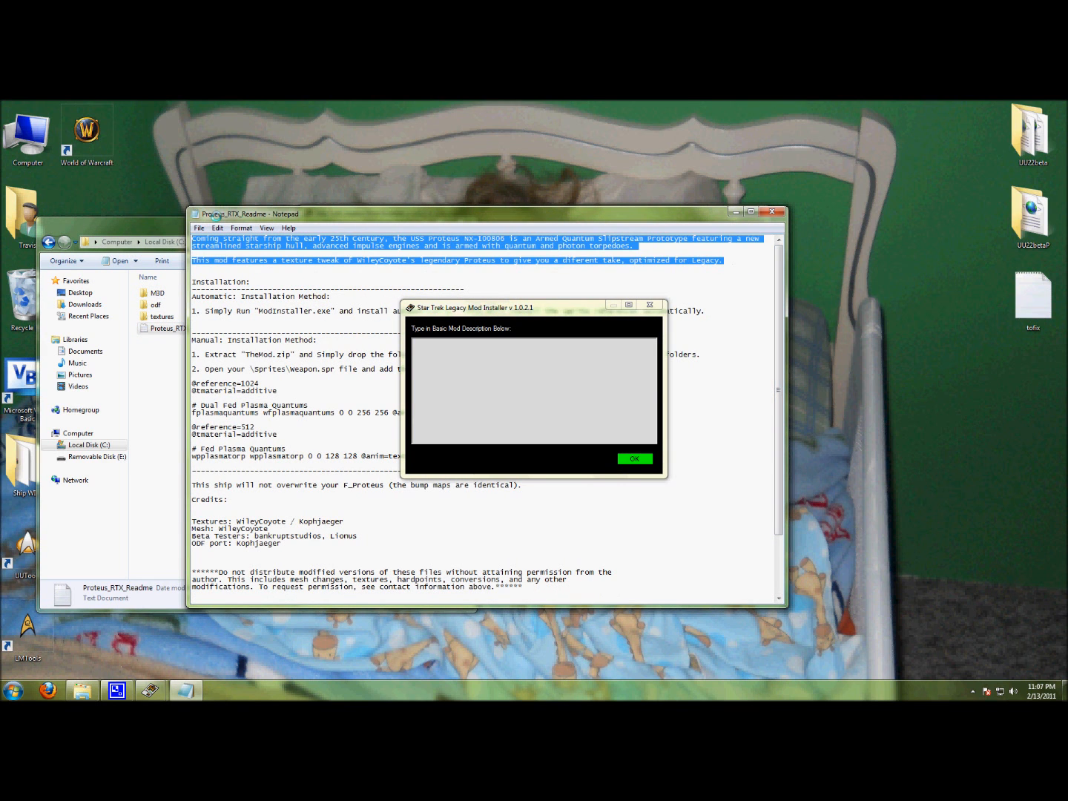
text(Coming straight from the early 25th Century, the USS Proteus NX-100806 is an Armed Quantum Slipstream Prototype featuring a new streamlined starship hull, advanced impulse engines and is armed with quantum and photon torpedoes.  This mod features a texture tweak of WileyCoyote's legendary Proteus to give you a diferent take, optimized for Legacy.)
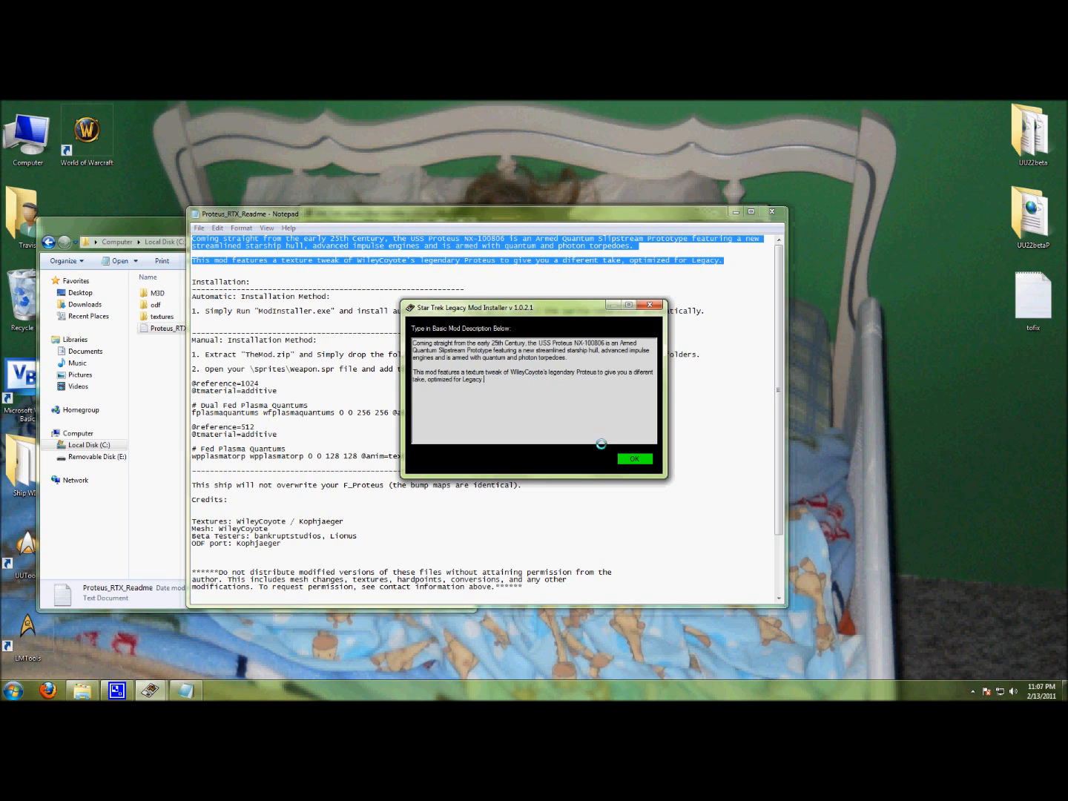
click(771, 214)
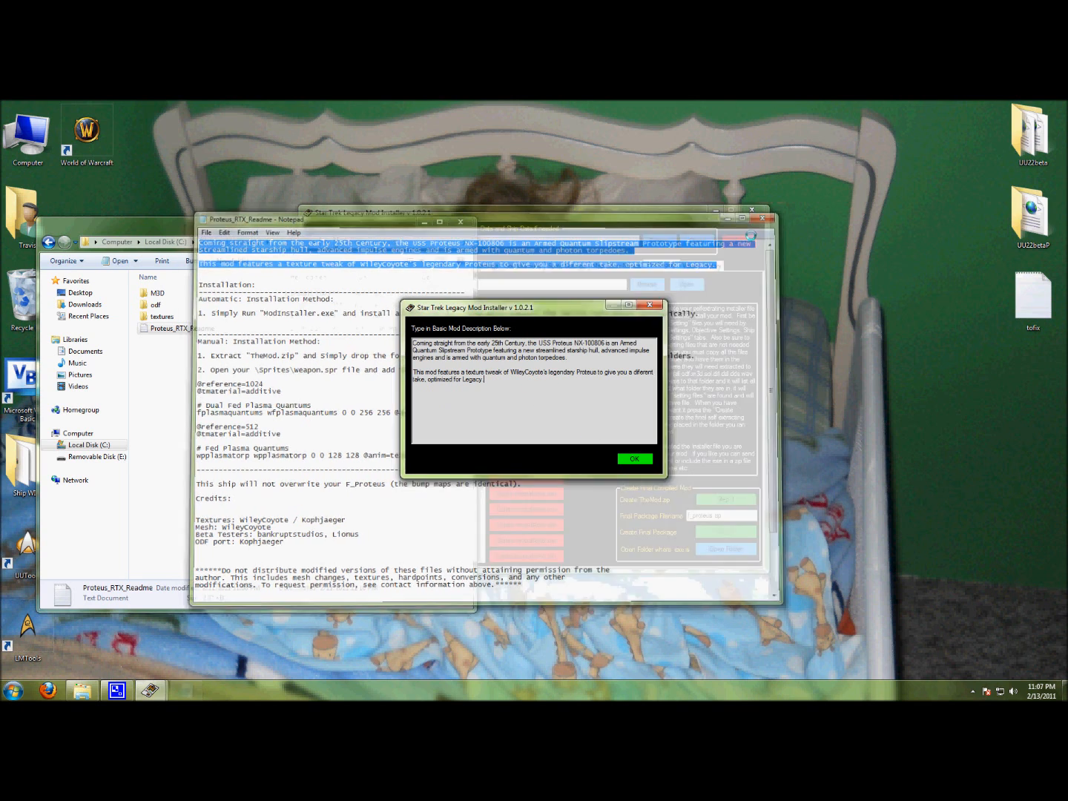
click(635, 459)
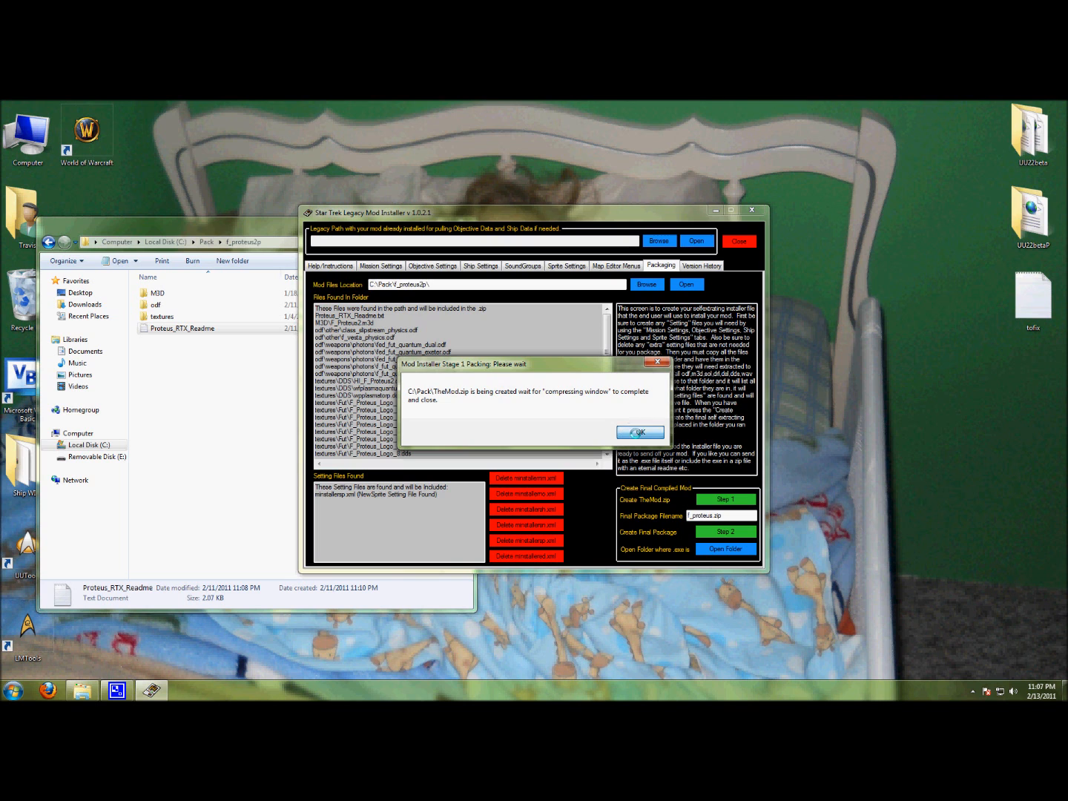
click(640, 431)
- Check the generated files in the Pack folder and create the final package f_proteus.zip
click(204, 241)
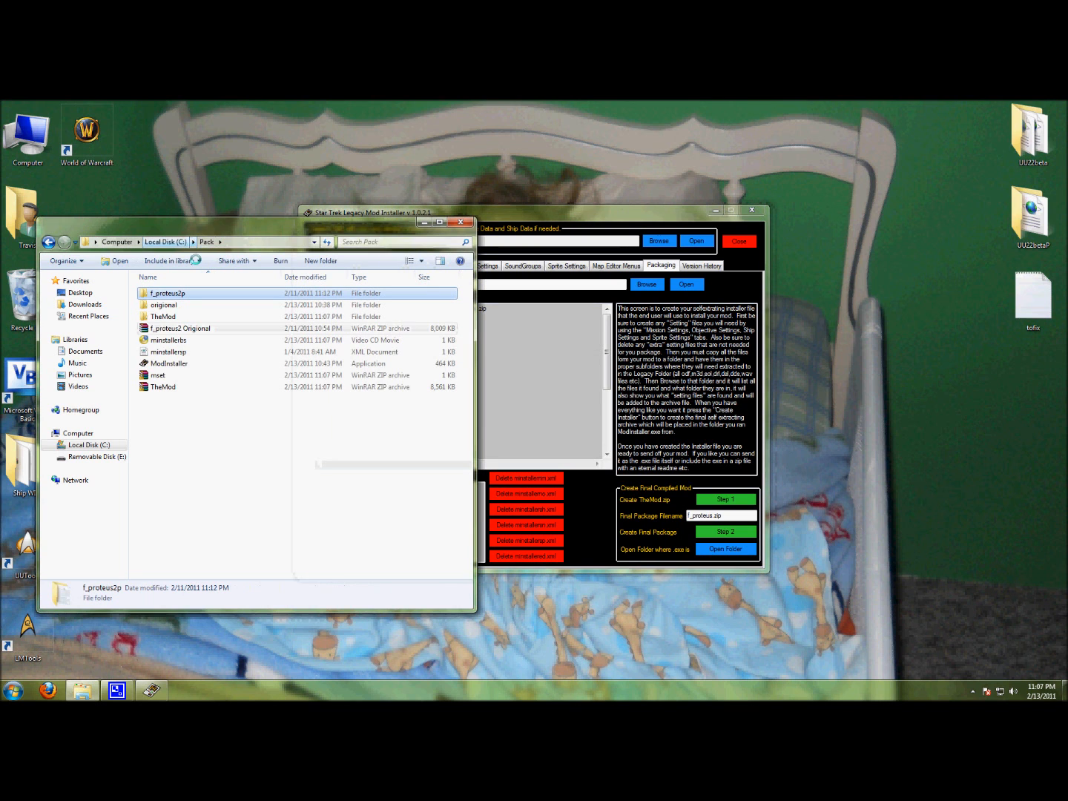
click(421, 217)
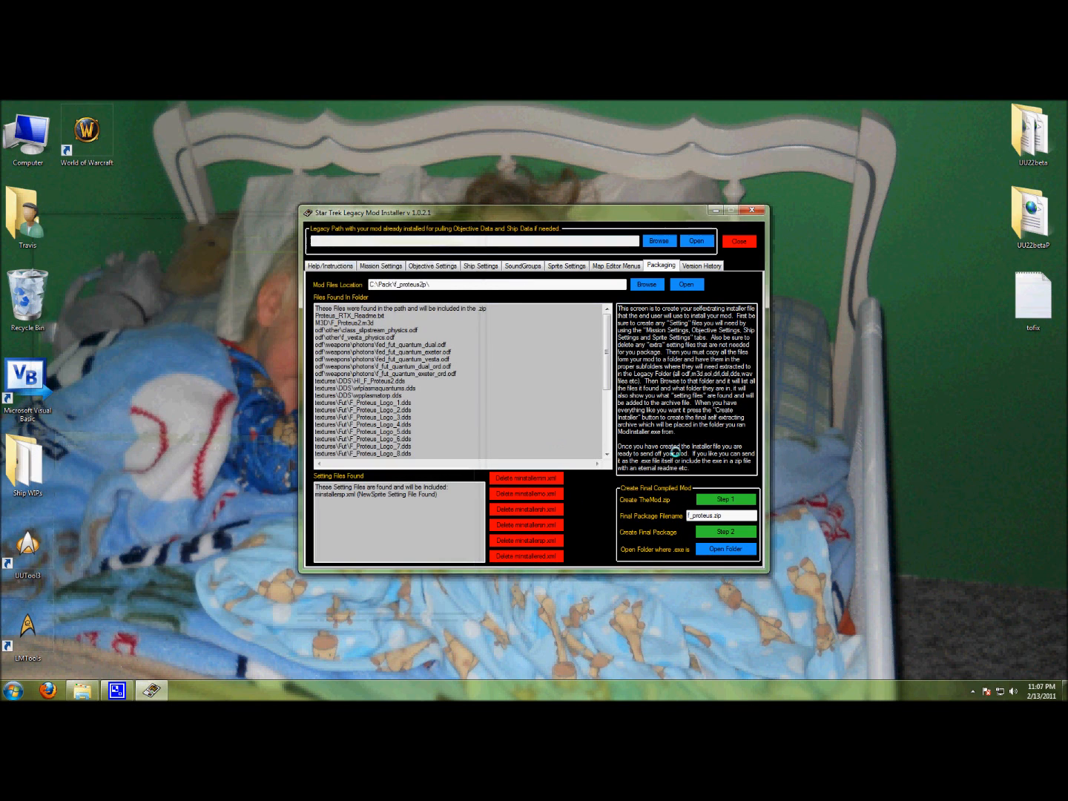
click(718, 530)
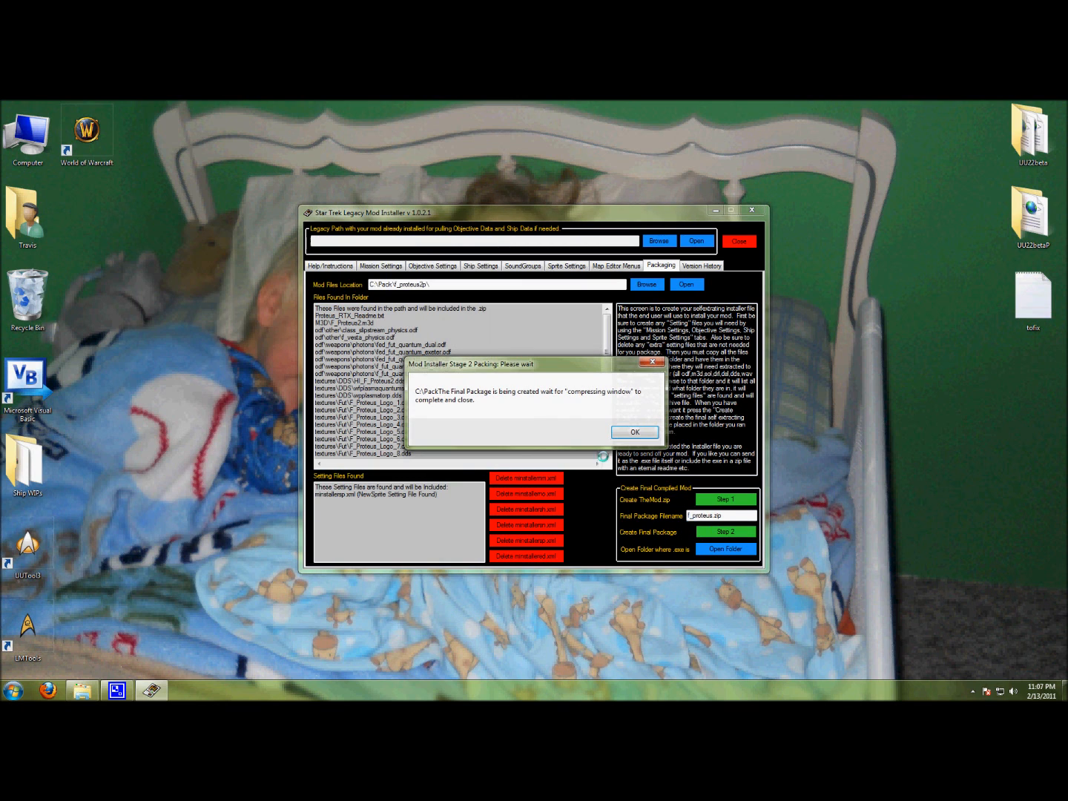
click(623, 431)
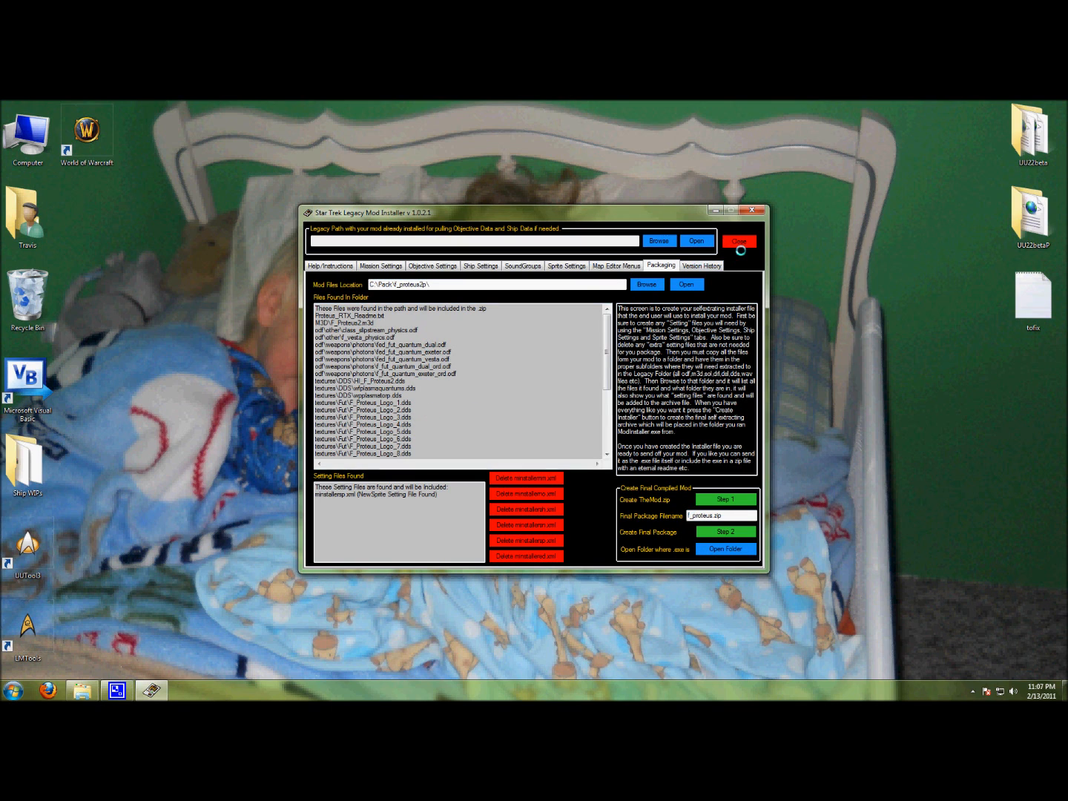
click(564, 266)
click(695, 283)
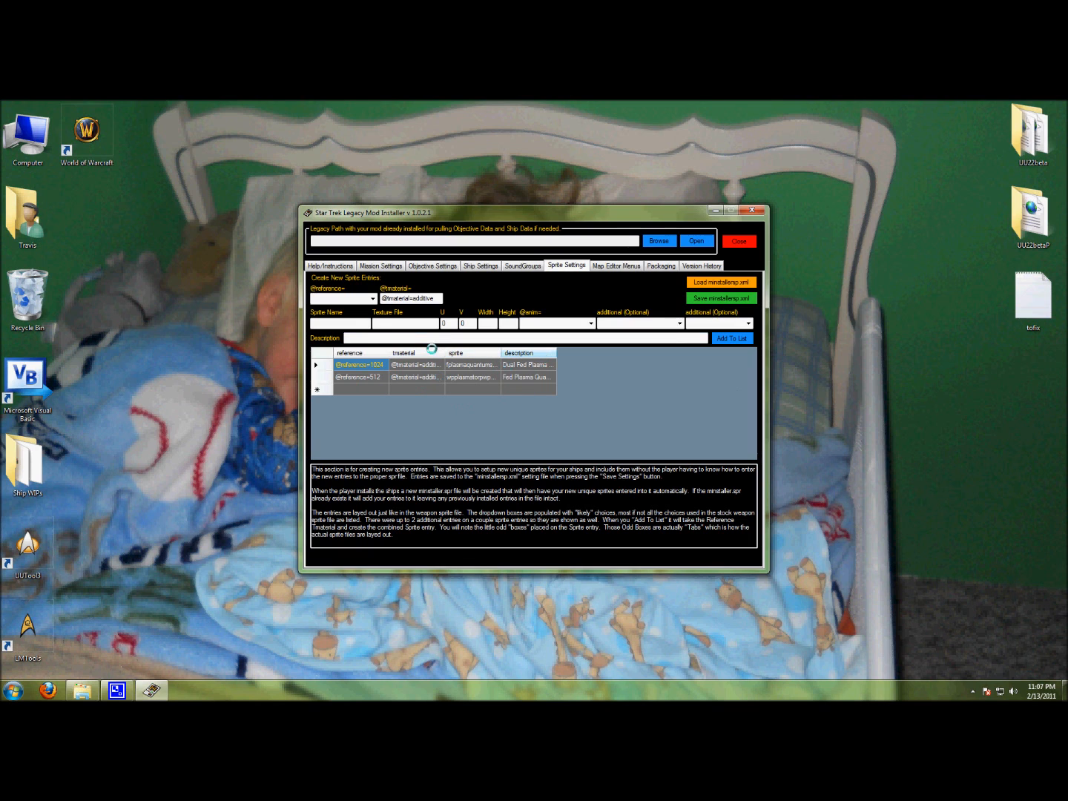
click(373, 298)
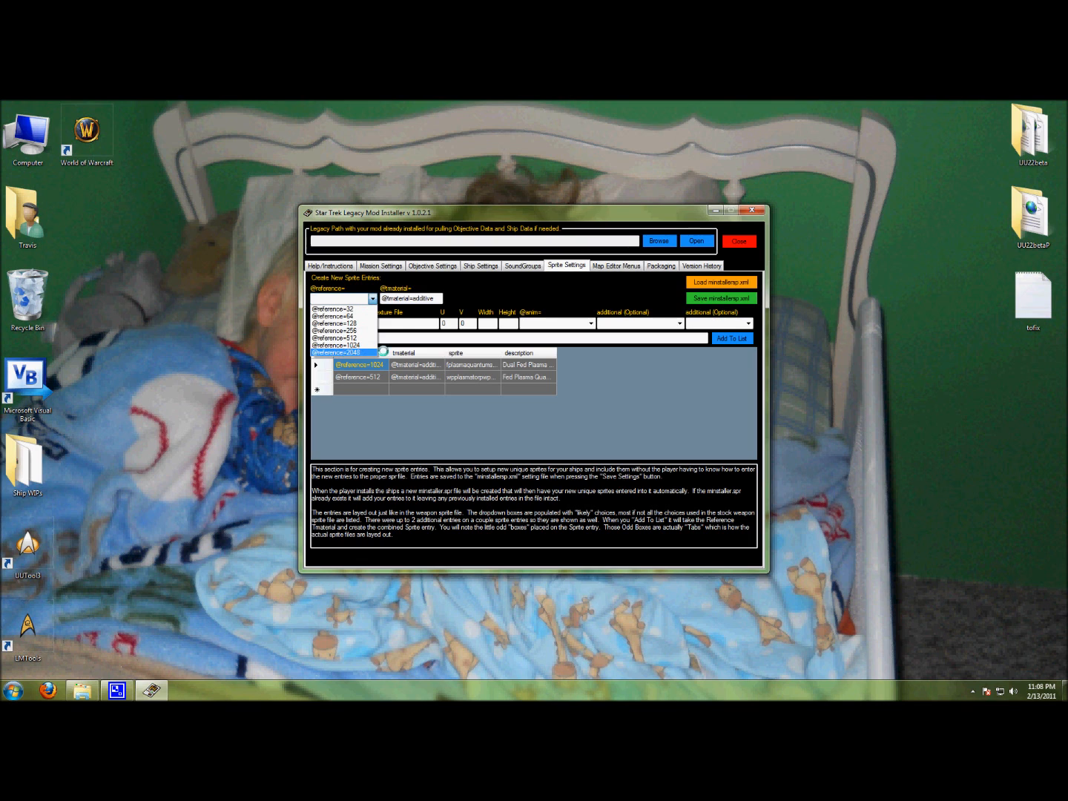
click(749, 254)
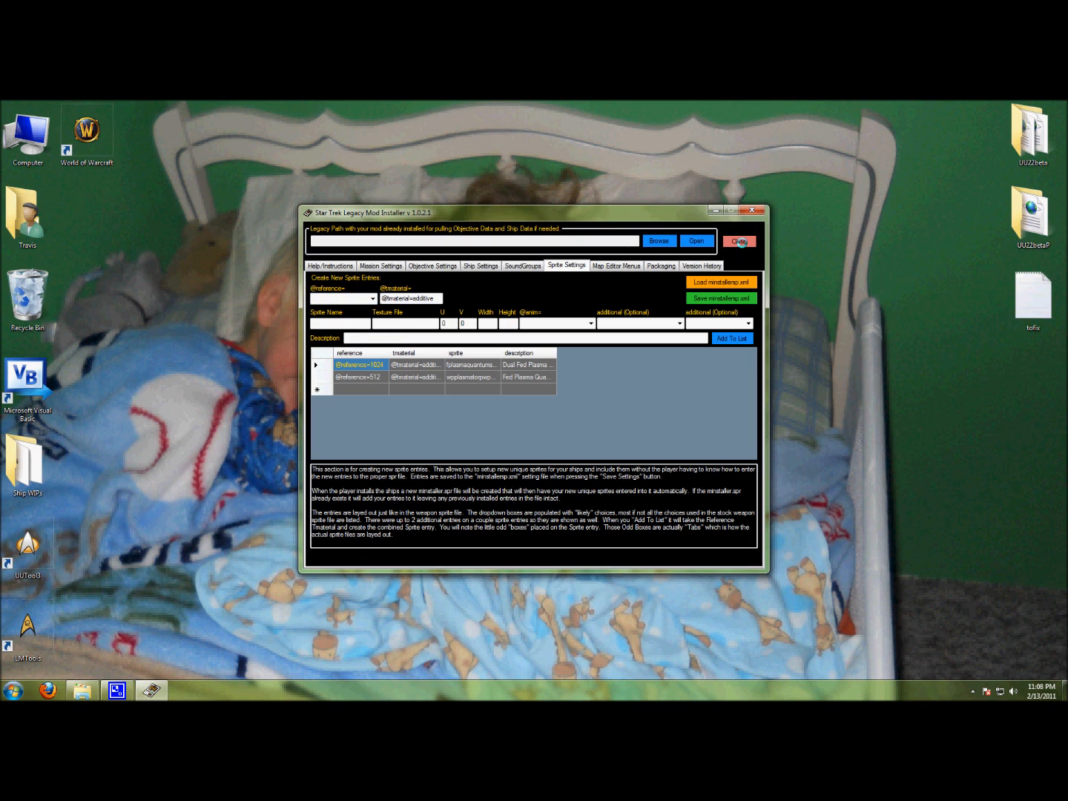
click(738, 240)
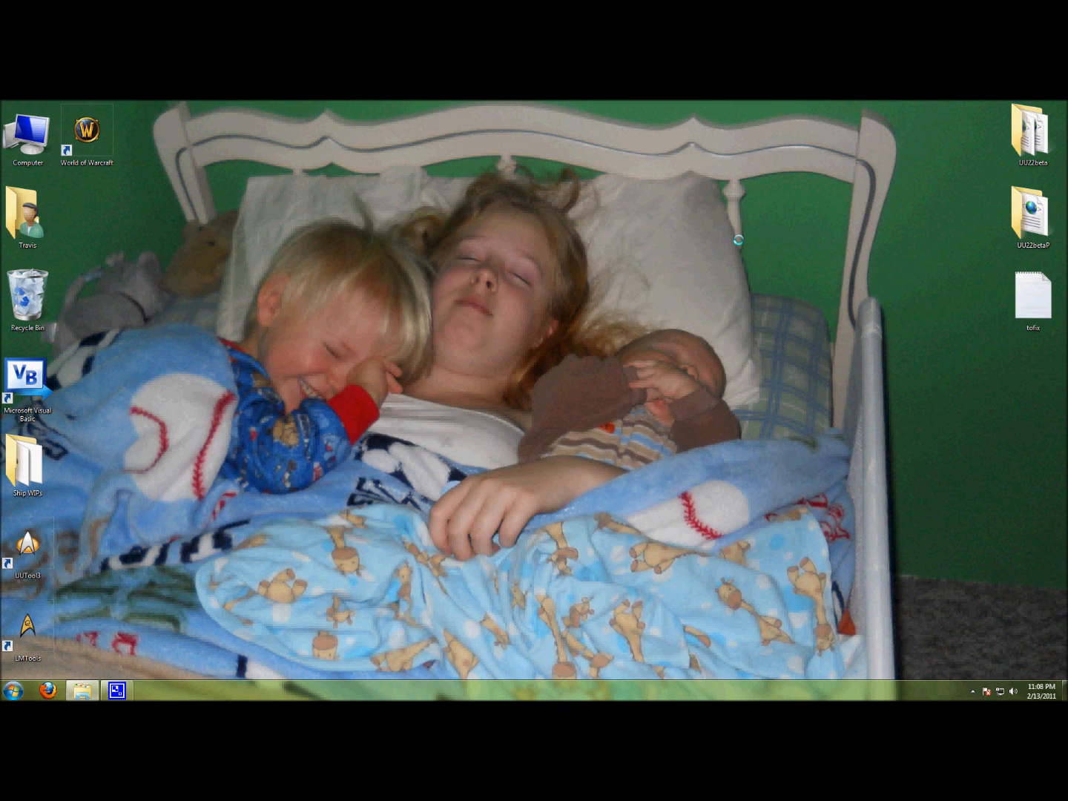
- Extract the f_proteus folder from f_proteus.zip in the Pack folder to the desktop and close the archive
click(82, 690)
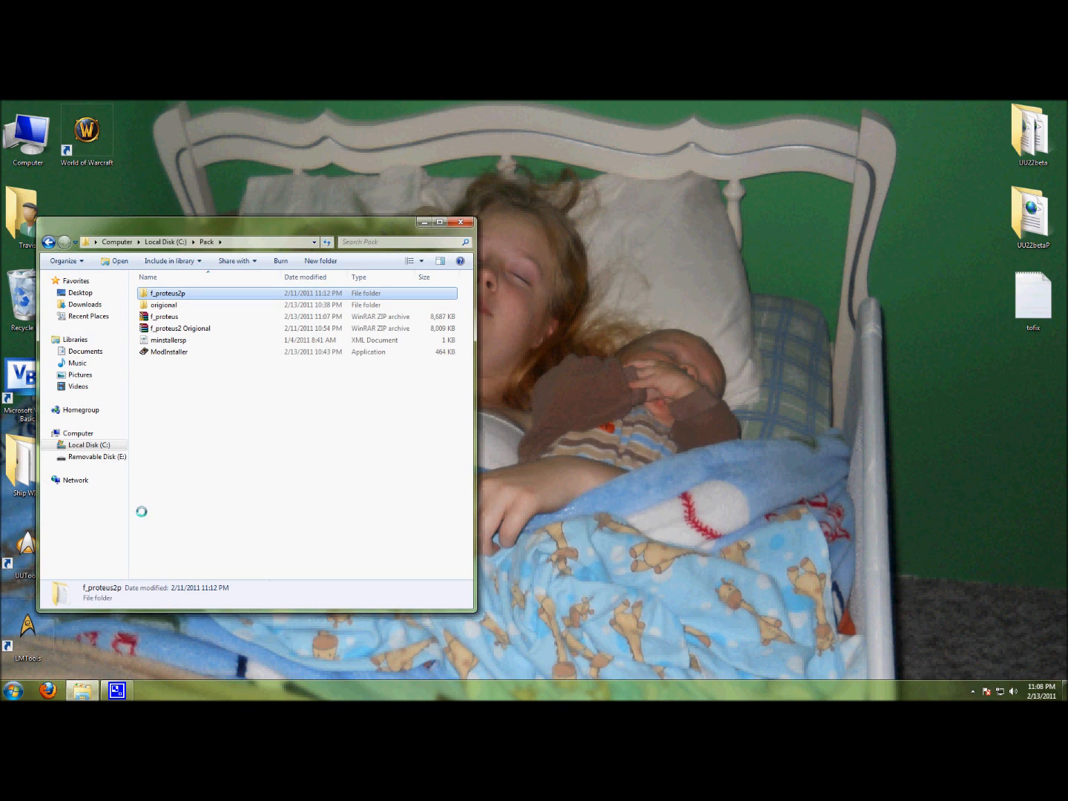
click(152, 317)
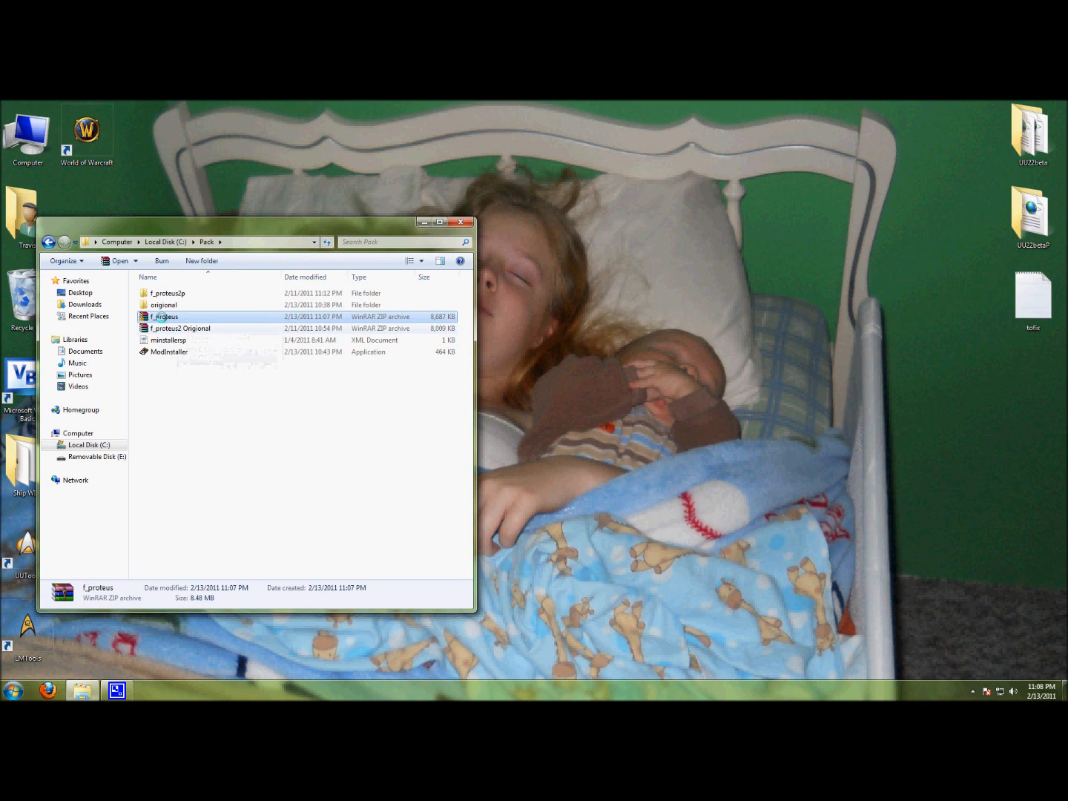
double_click(156, 317)
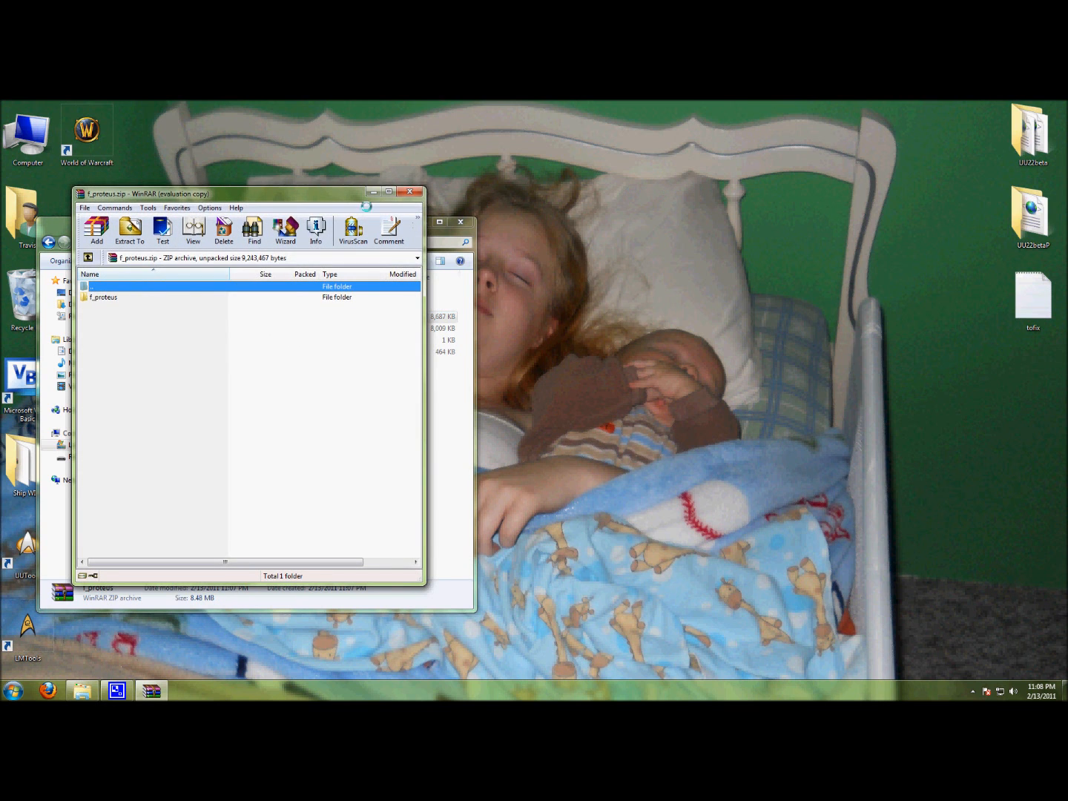
drag(222, 194, 629, 231)
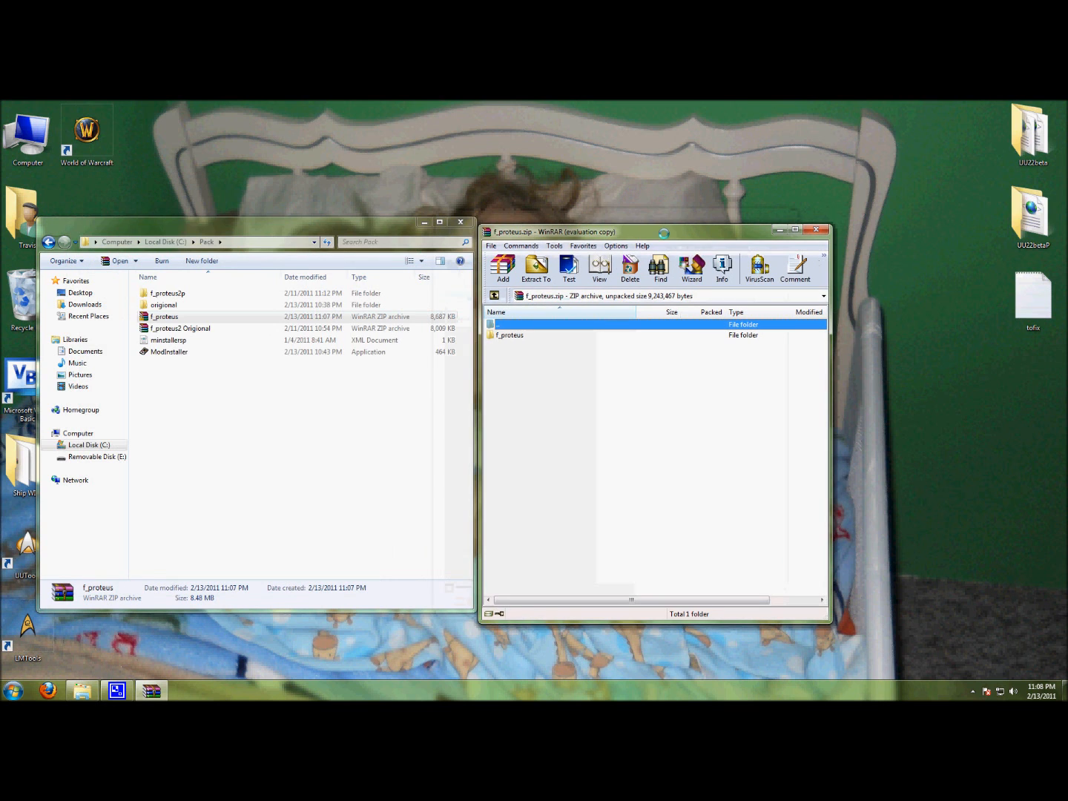
click(510, 335)
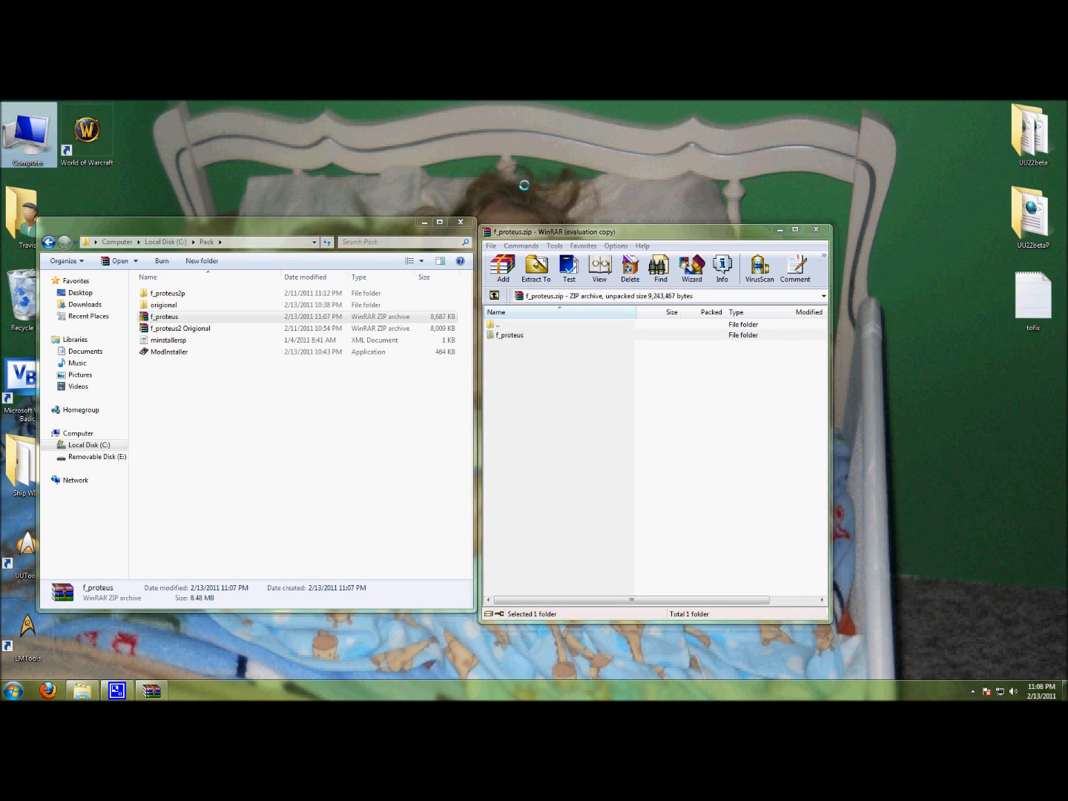
click(816, 229)
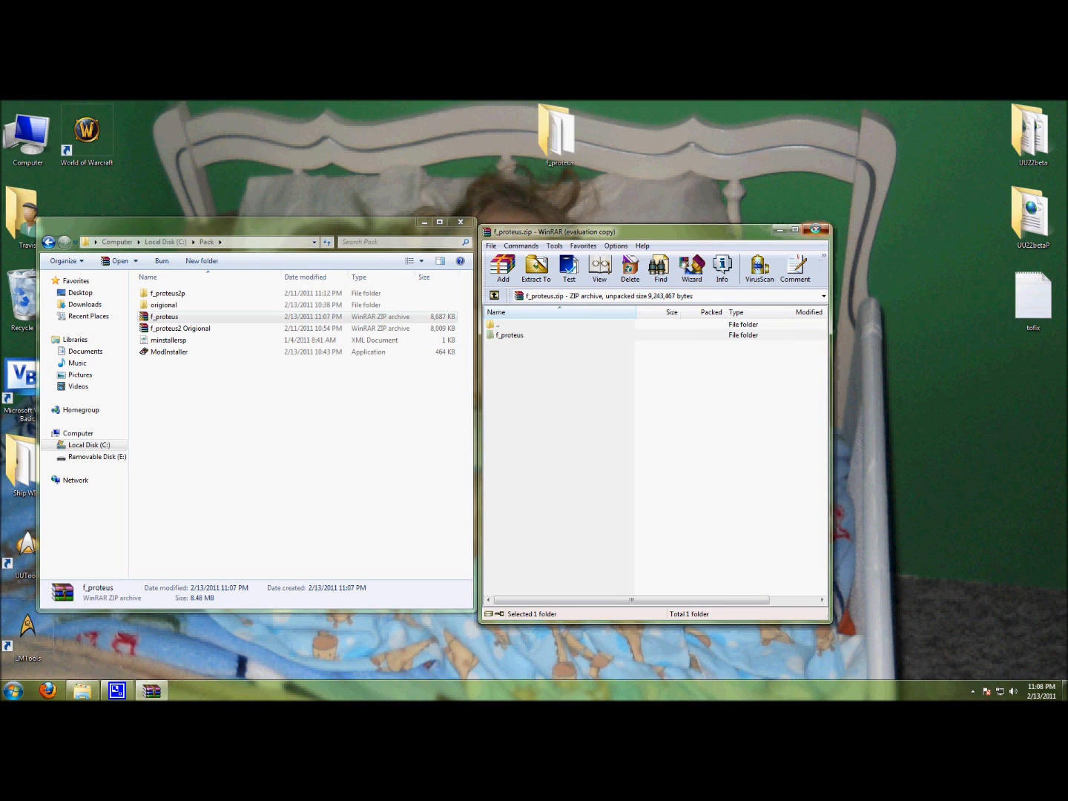
- Minimize the Pack window and open the extracted f_proteus folder from the desktop
click(423, 221)
double_click(556, 133)
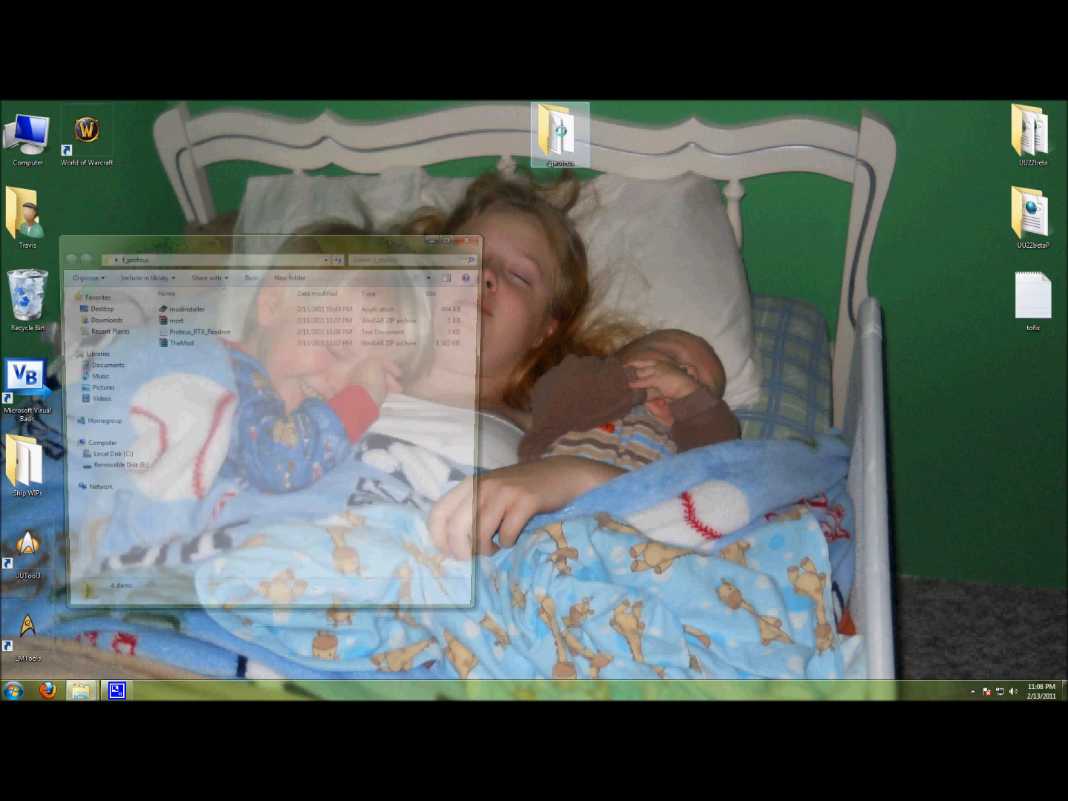
drag(168, 238, 257, 224)
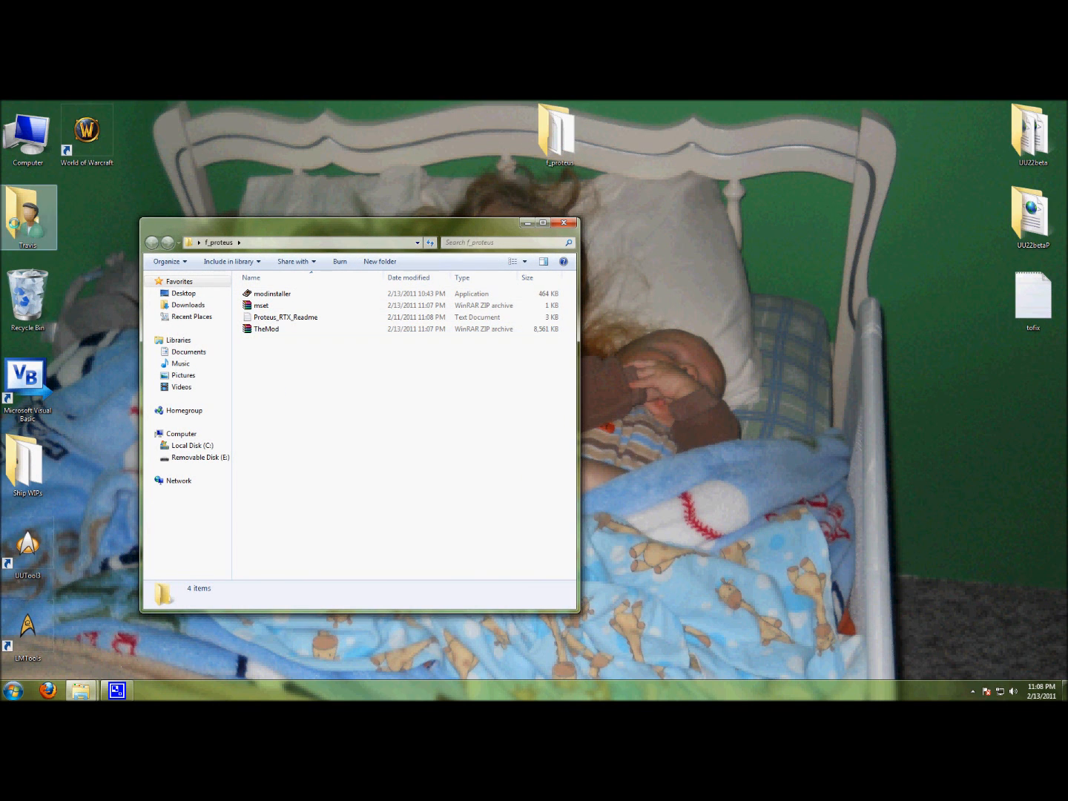
- Open C:\Pack\f_proteus2p in a second window beside the extracted f_proteus folder
double_click(28, 135)
double_click(274, 313)
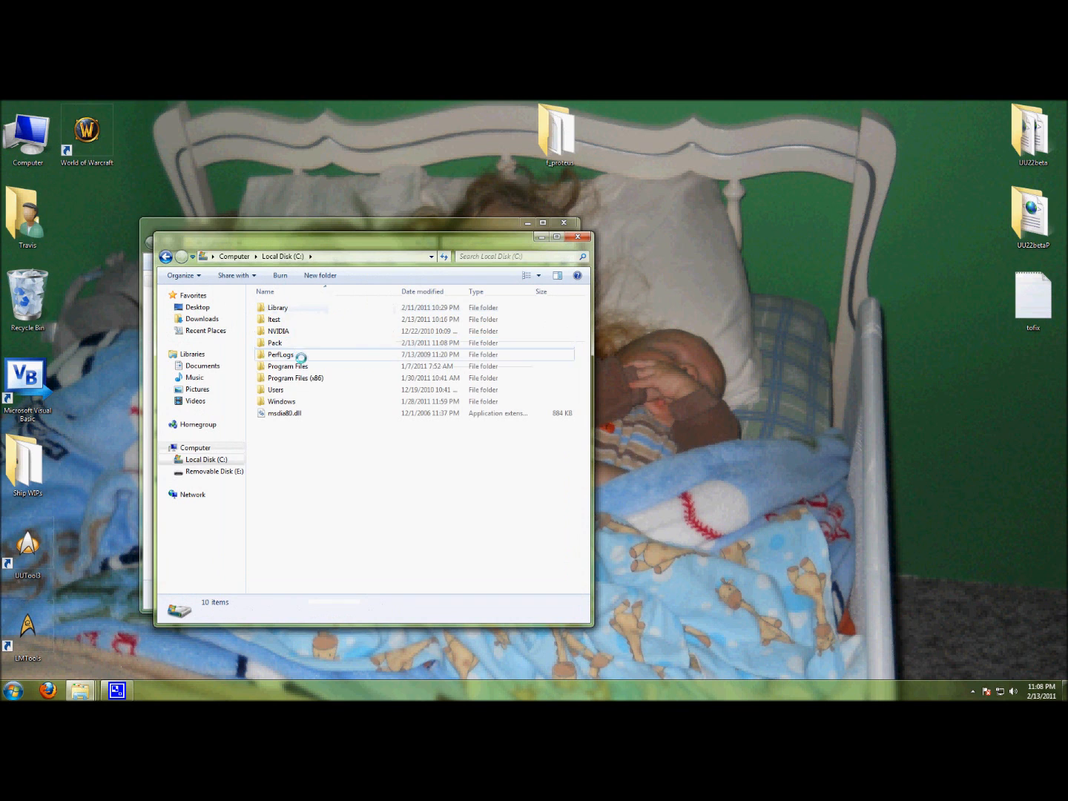
double_click(287, 343)
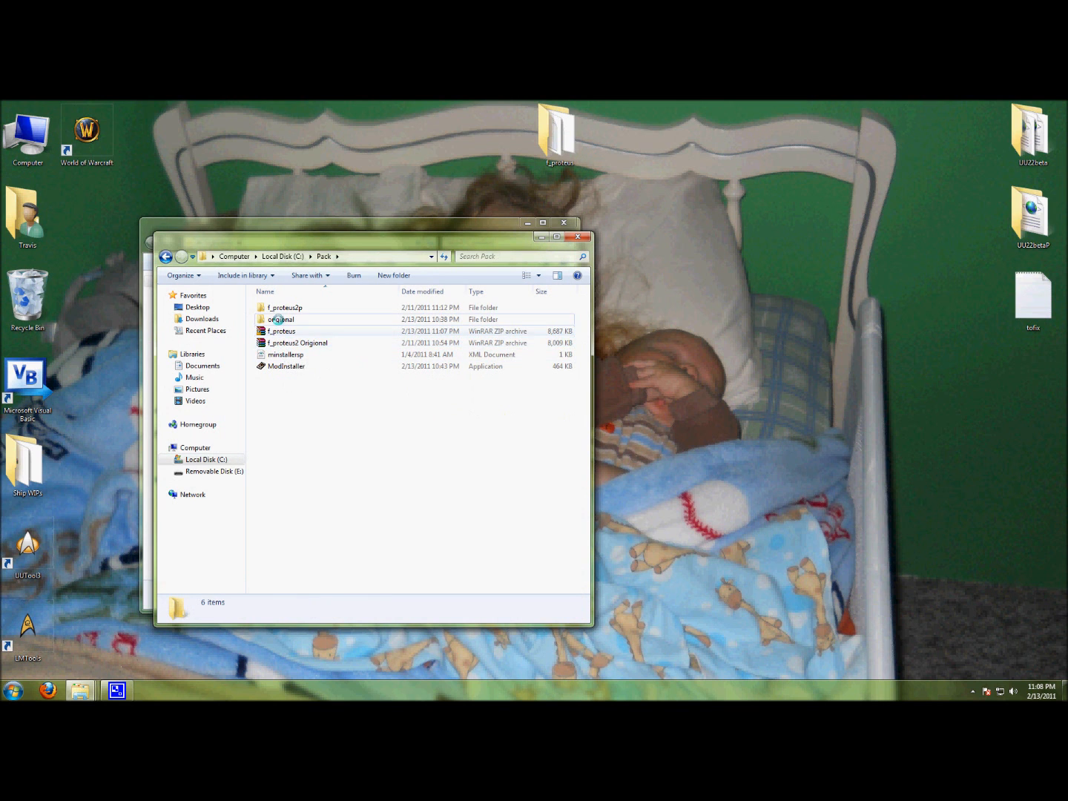
double_click(274, 307)
drag(299, 237, 757, 203)
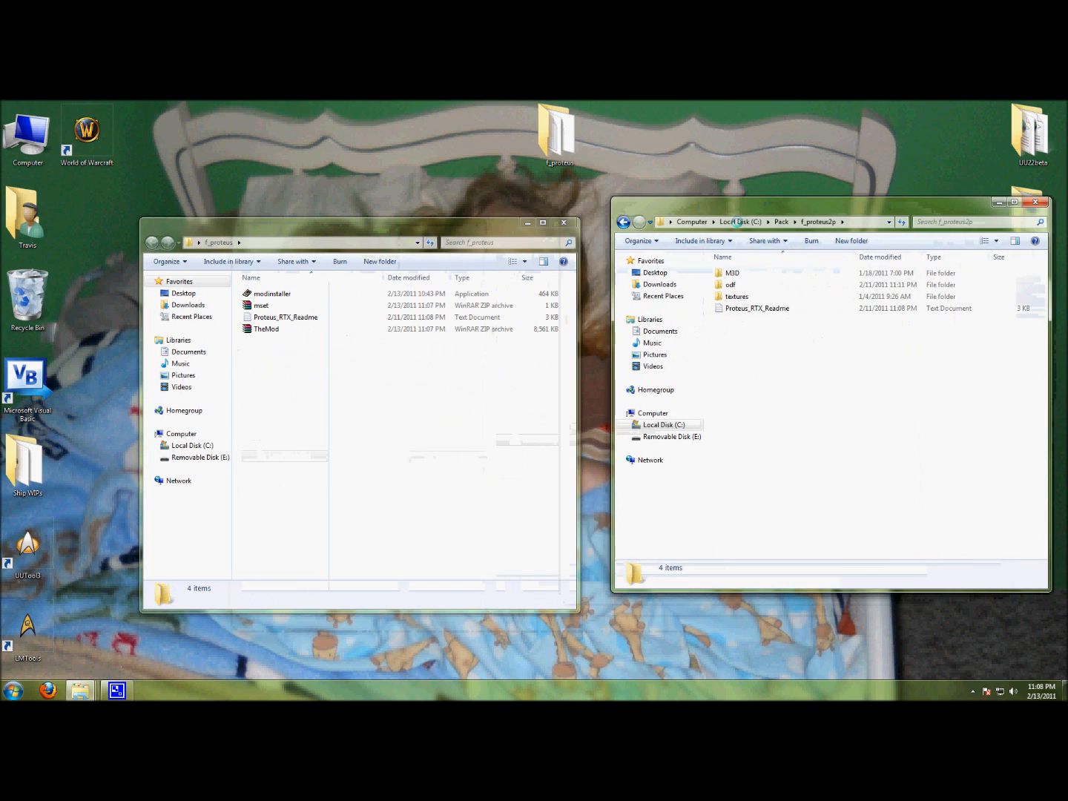
- Compare Proteus_RTX_Readme in both folders and examine the modinstaller, TheMod and mset files in the extracted package
click(241, 317)
click(777, 308)
click(300, 292)
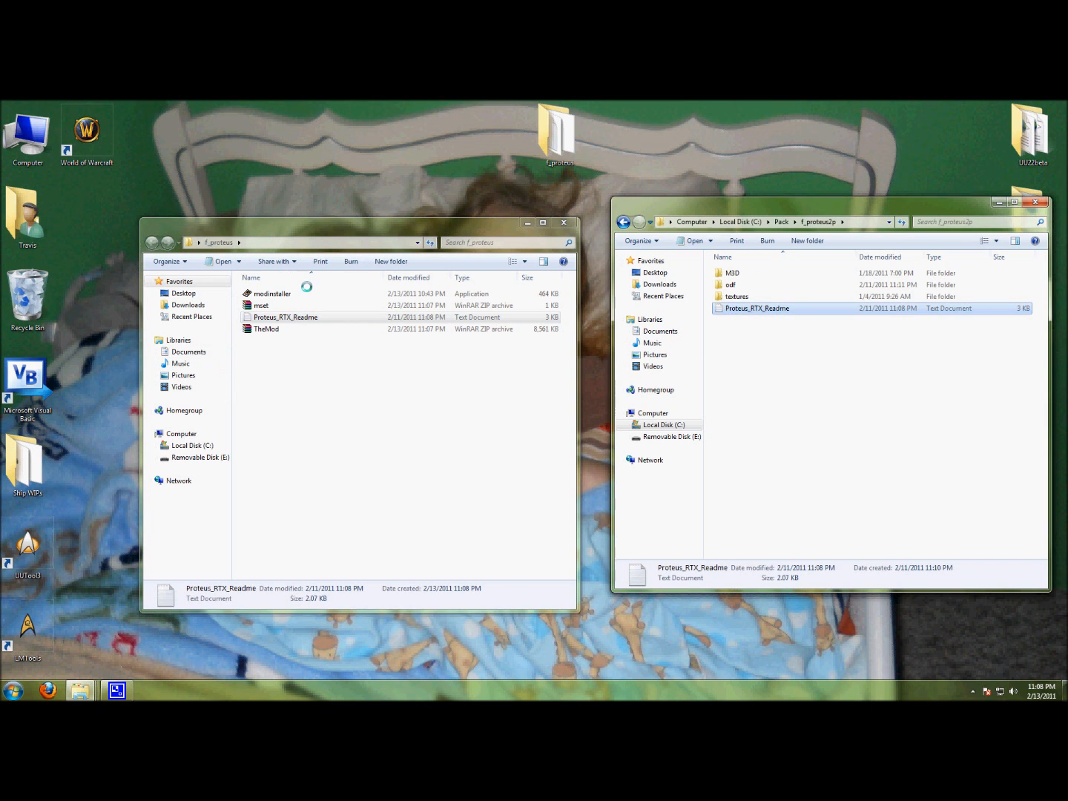
double_click(279, 293)
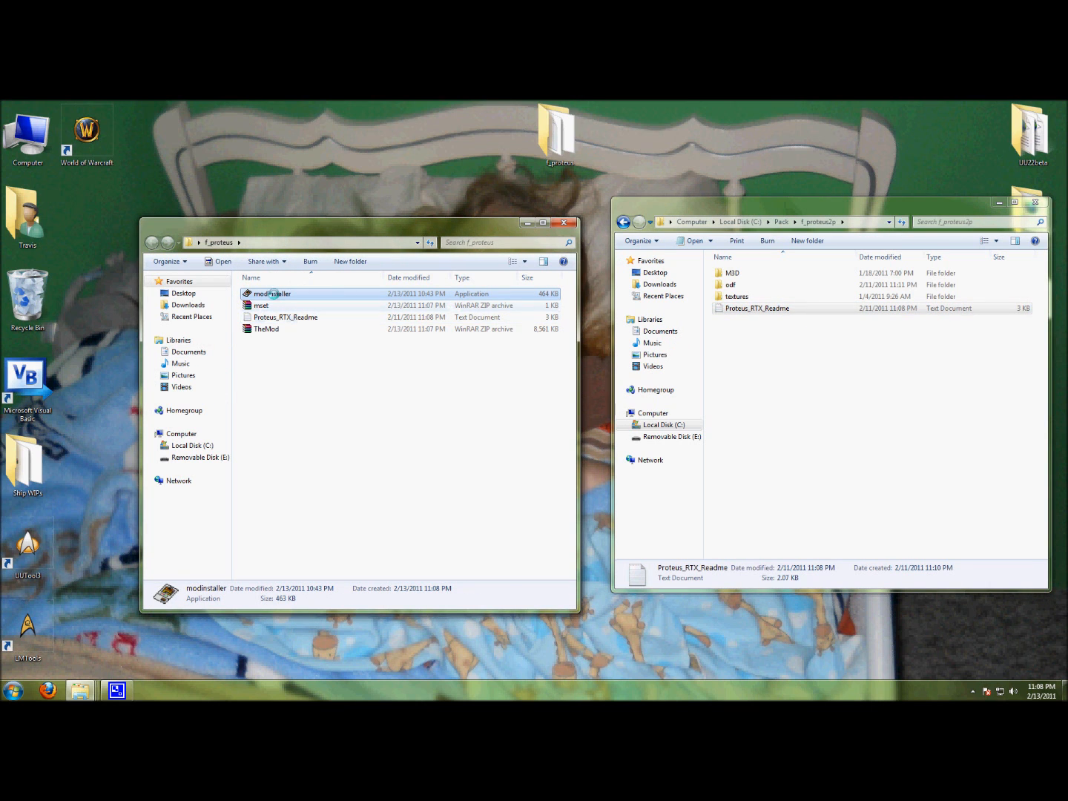
click(270, 328)
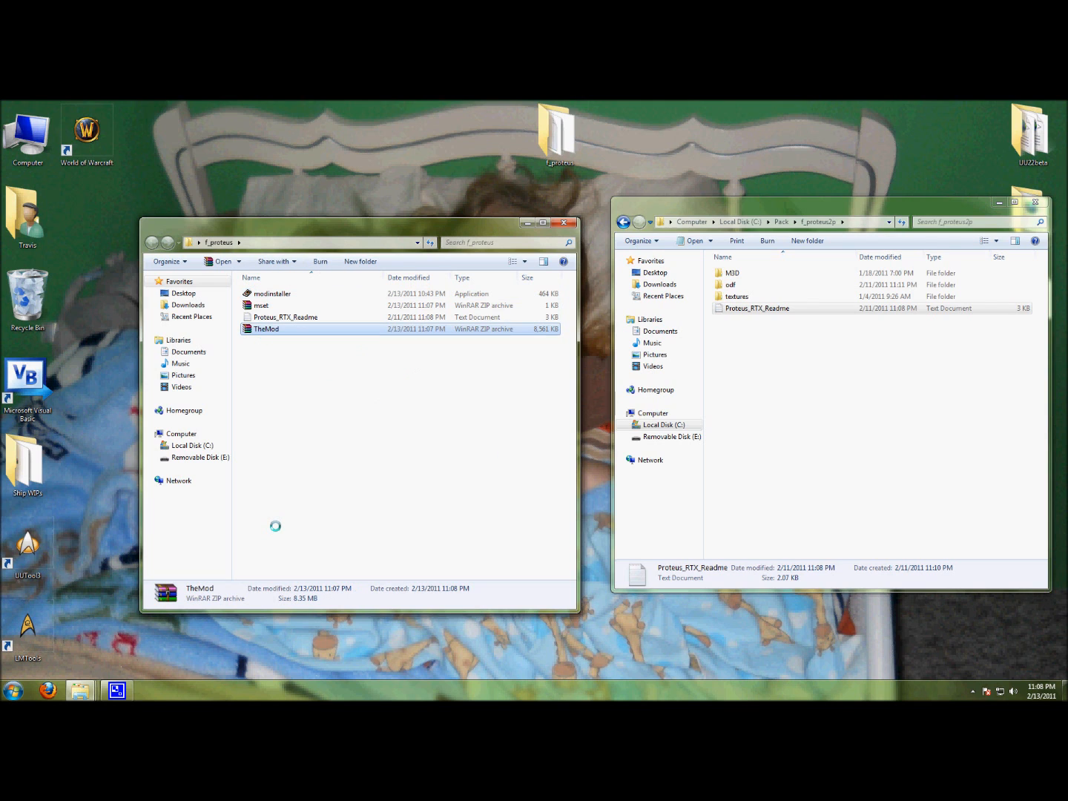
click(261, 304)
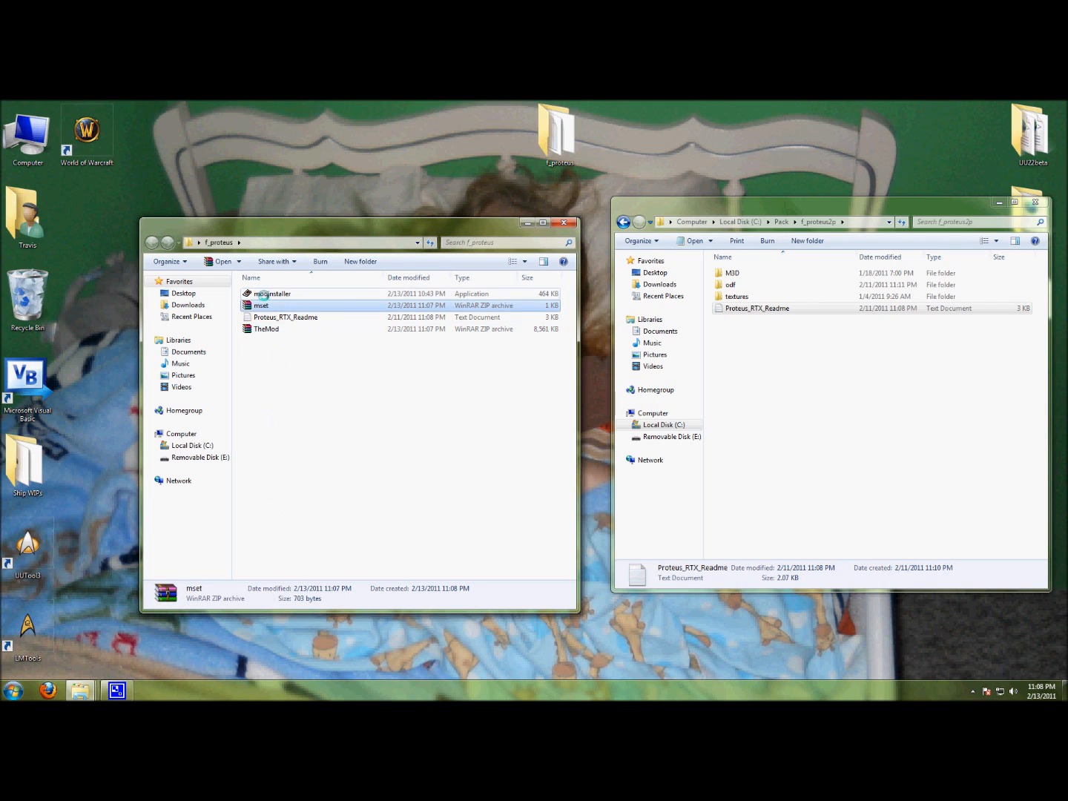
click(266, 294)
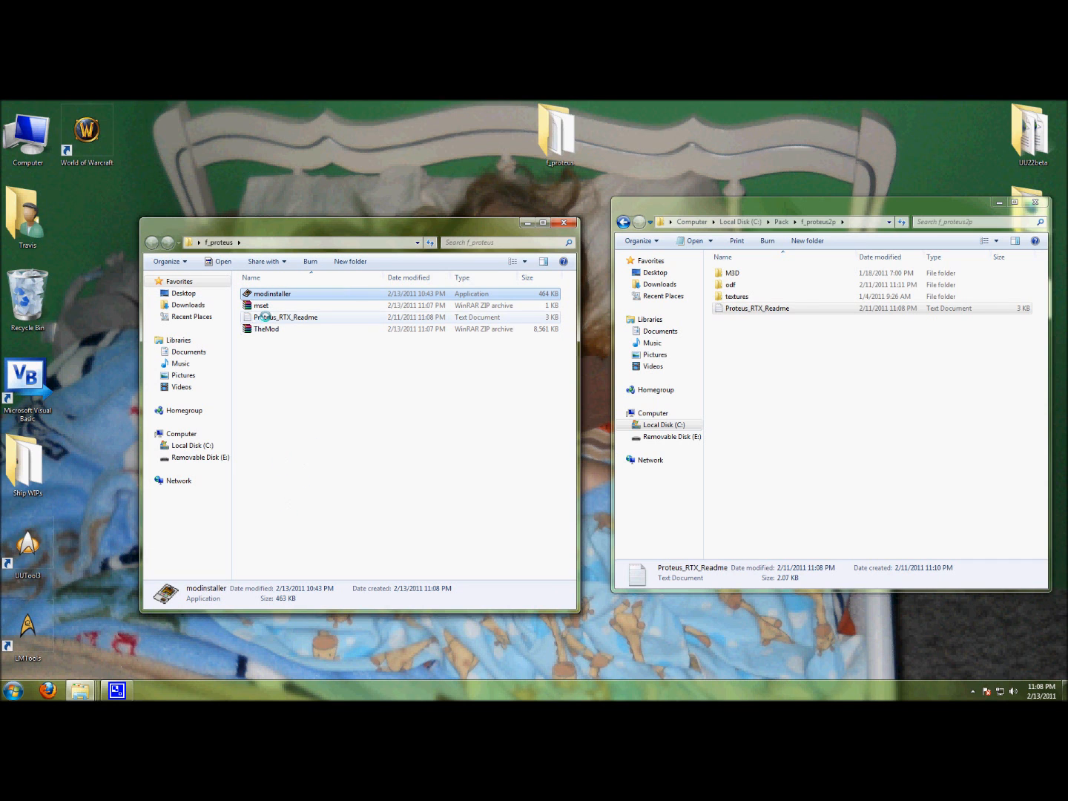
- Open Proteus_RTX_Readme from the extracted package and review its automatic and manual installation instructions with the sprite lines
double_click(265, 316)
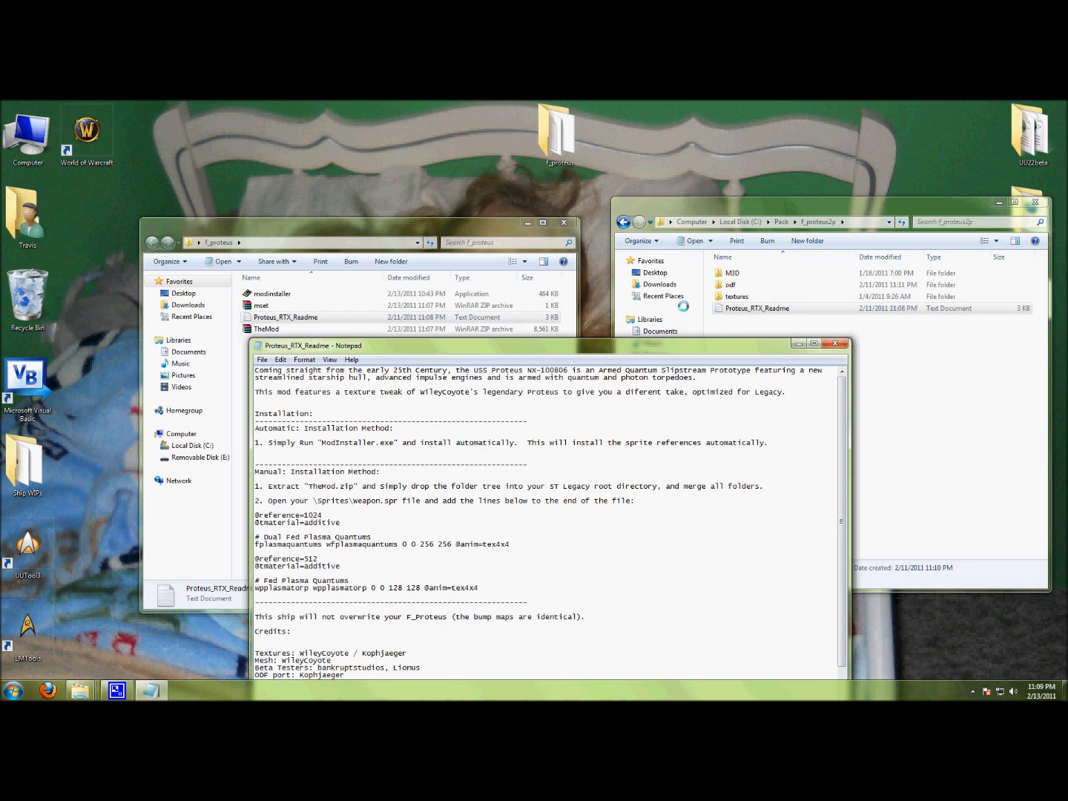
drag(391, 347, 412, 212)
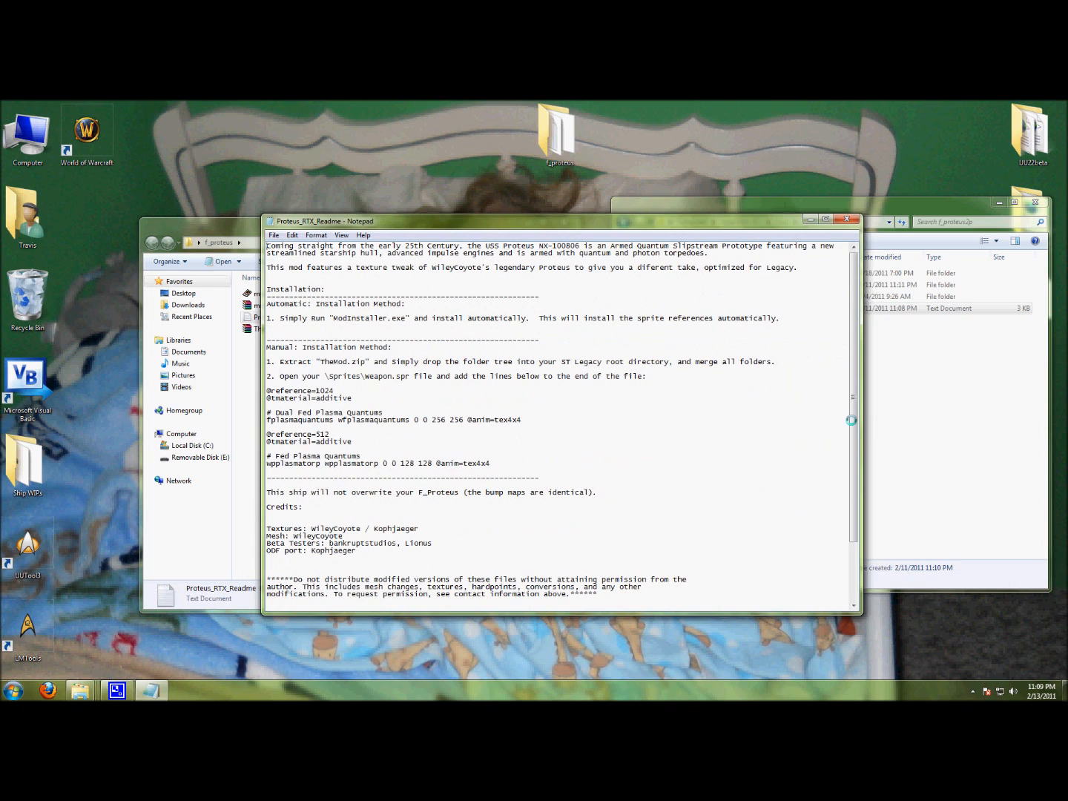
click(824, 413)
drag(609, 413, 862, 413)
drag(490, 461, 243, 301)
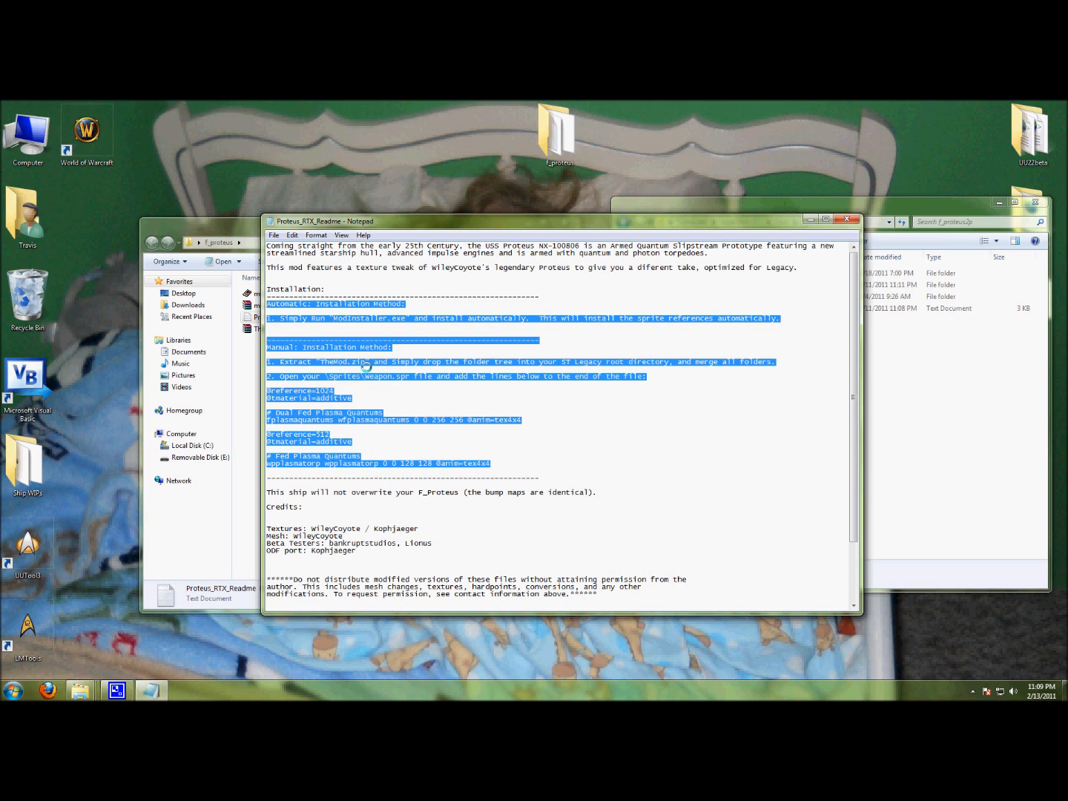
click(426, 334)
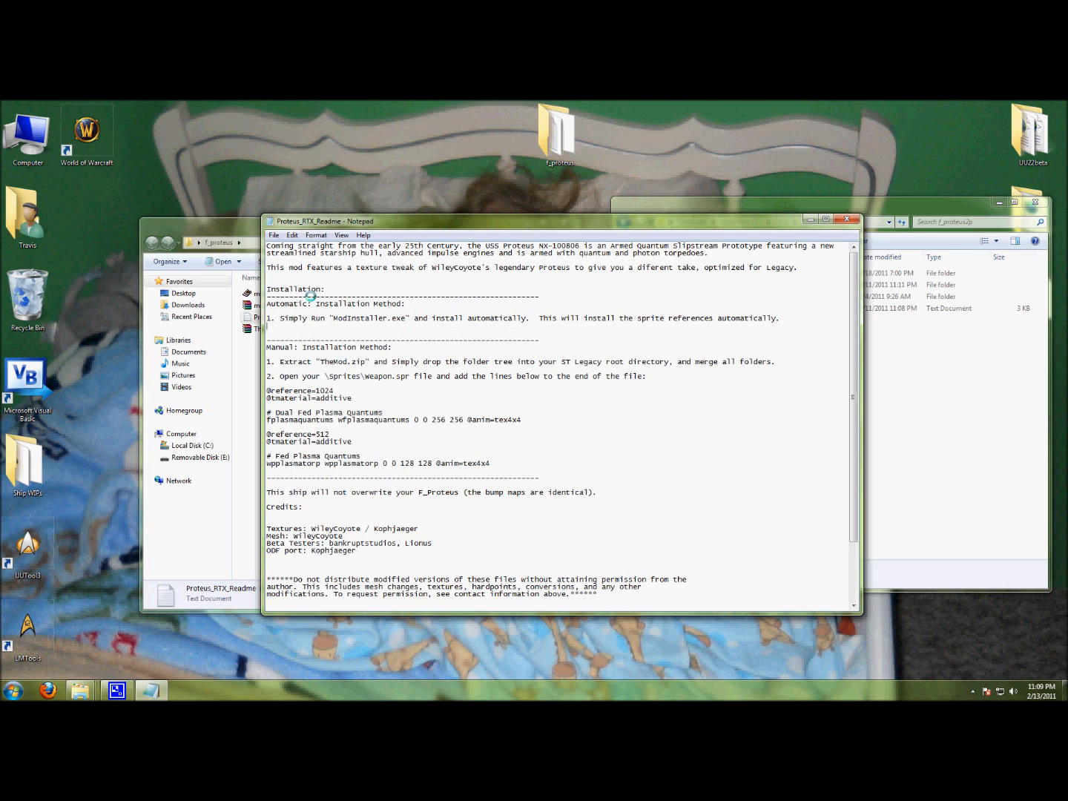
- Recheck the automatic installation method and the instruction to extract TheMod.zip in Proteus_RTX_Readme
drag(281, 303, 731, 333)
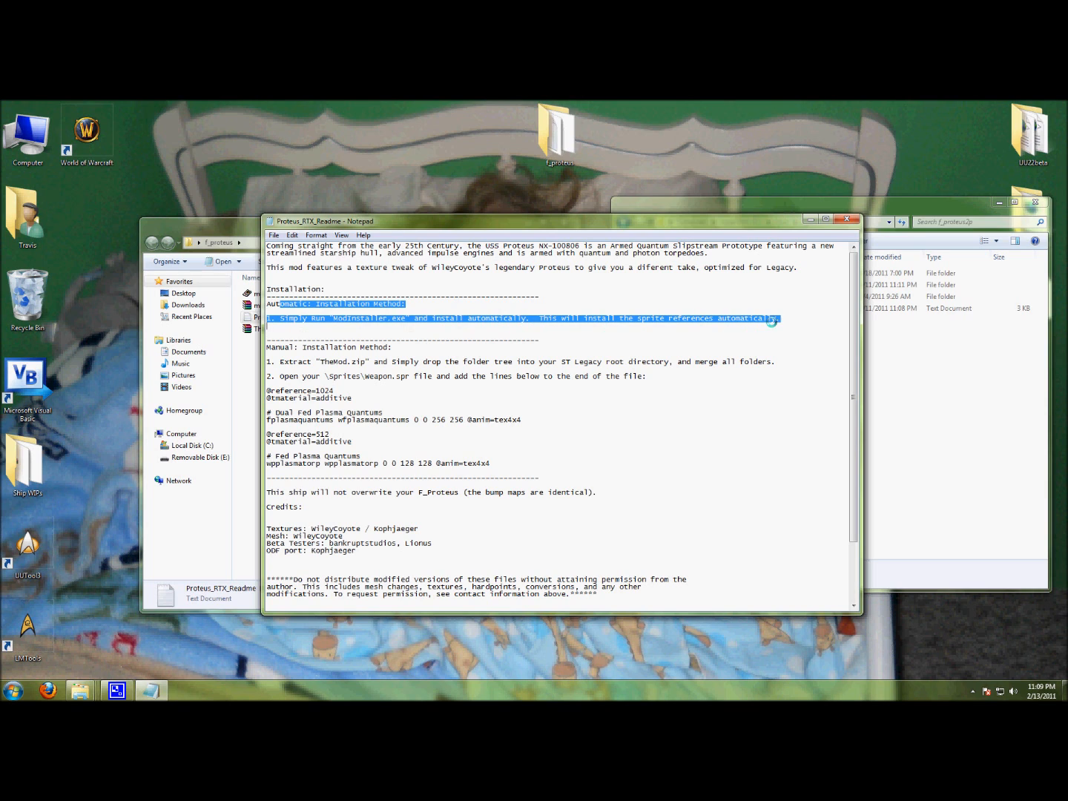
click(637, 335)
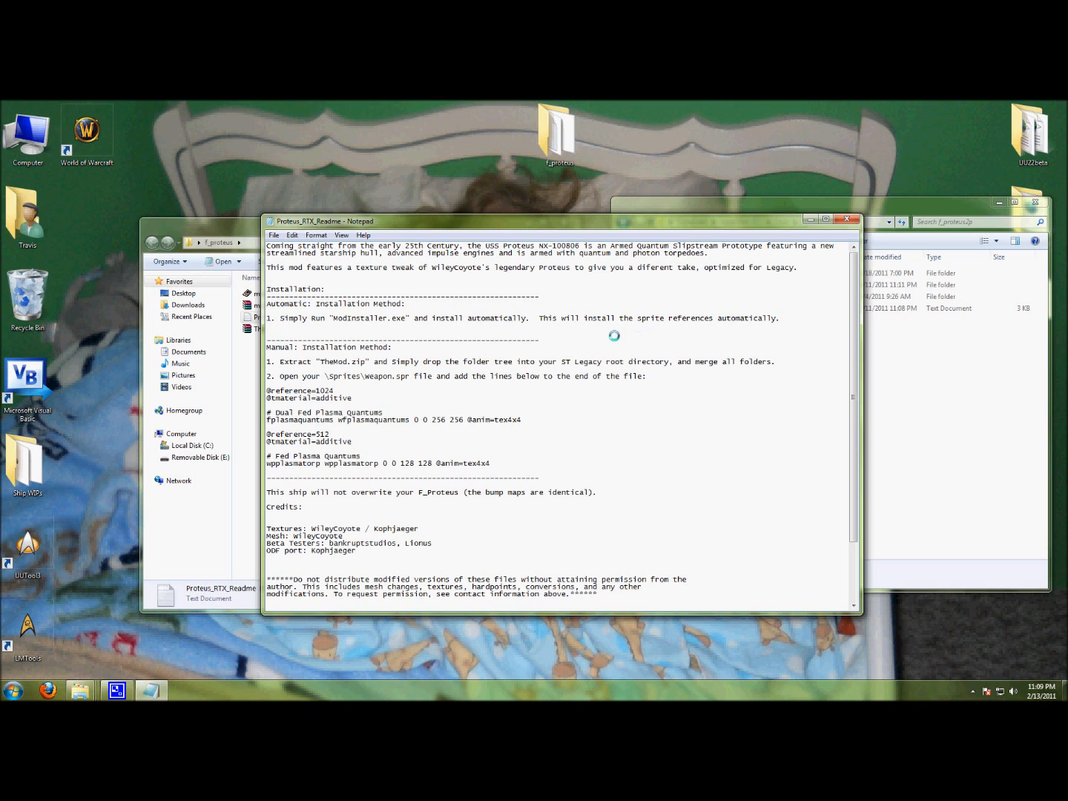
drag(279, 363, 406, 363)
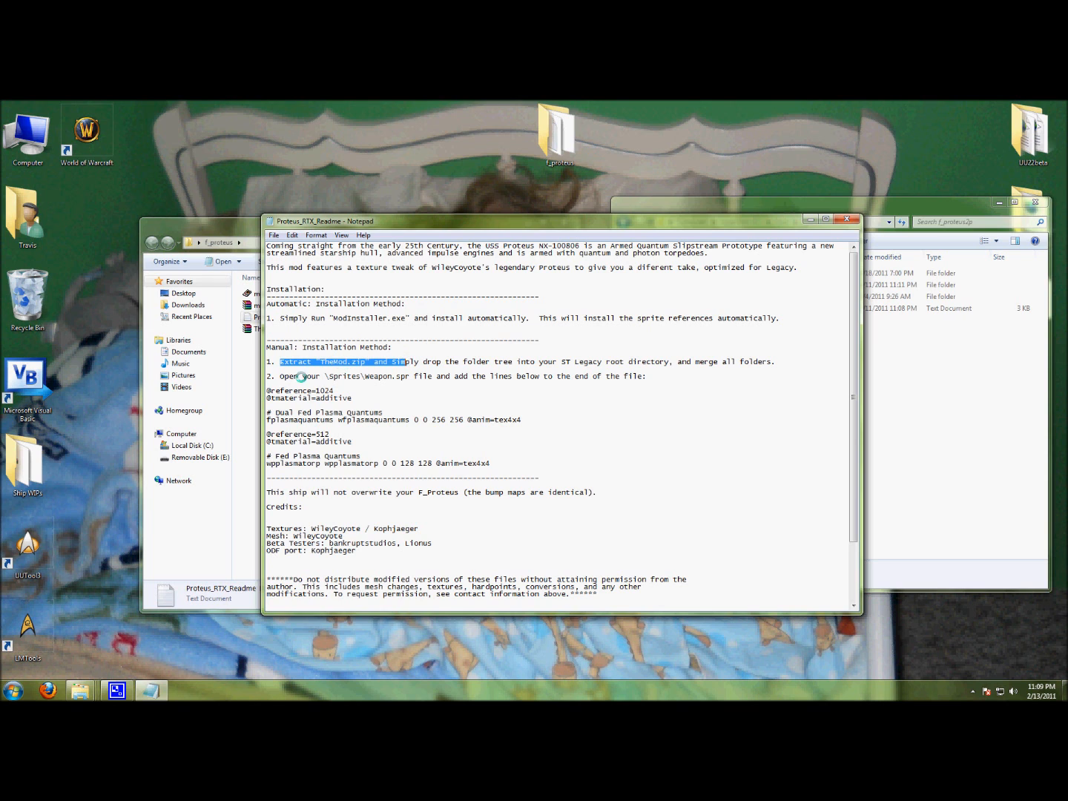
- Open the TheMod archive, compare its inner TheMod folder with the f_proteus2p folder's contents, and close the archive
click(244, 355)
double_click(267, 328)
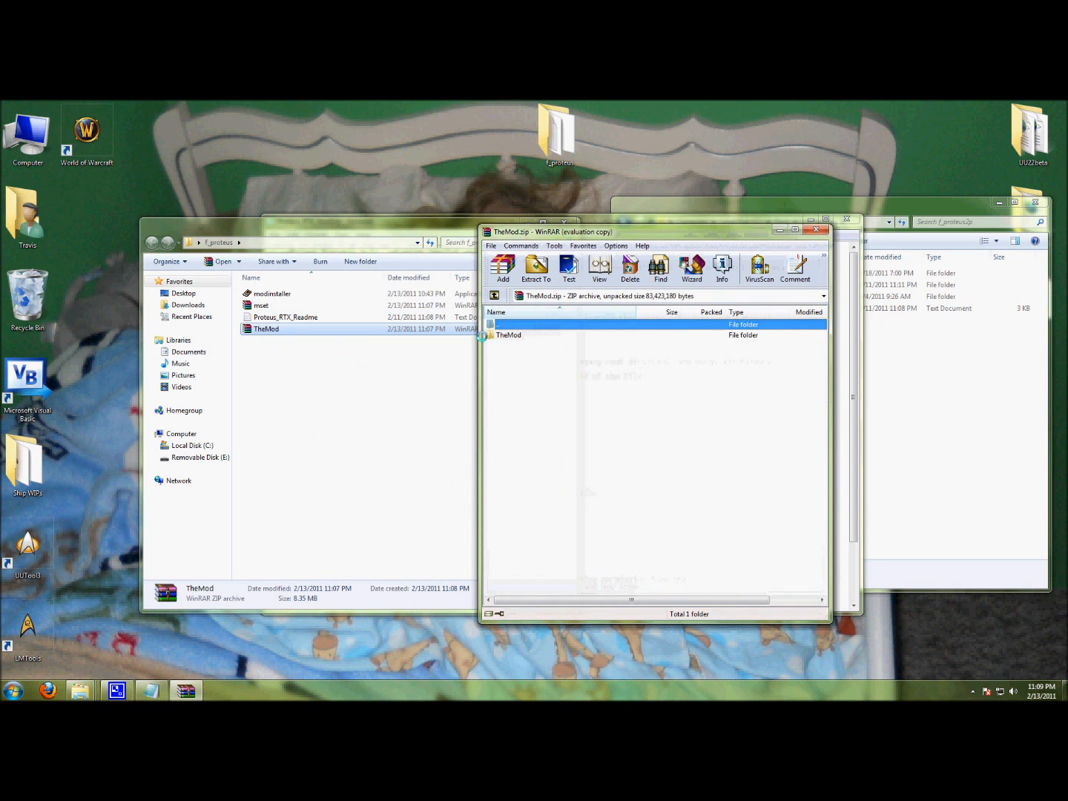
double_click(499, 334)
drag(553, 406, 880, 412)
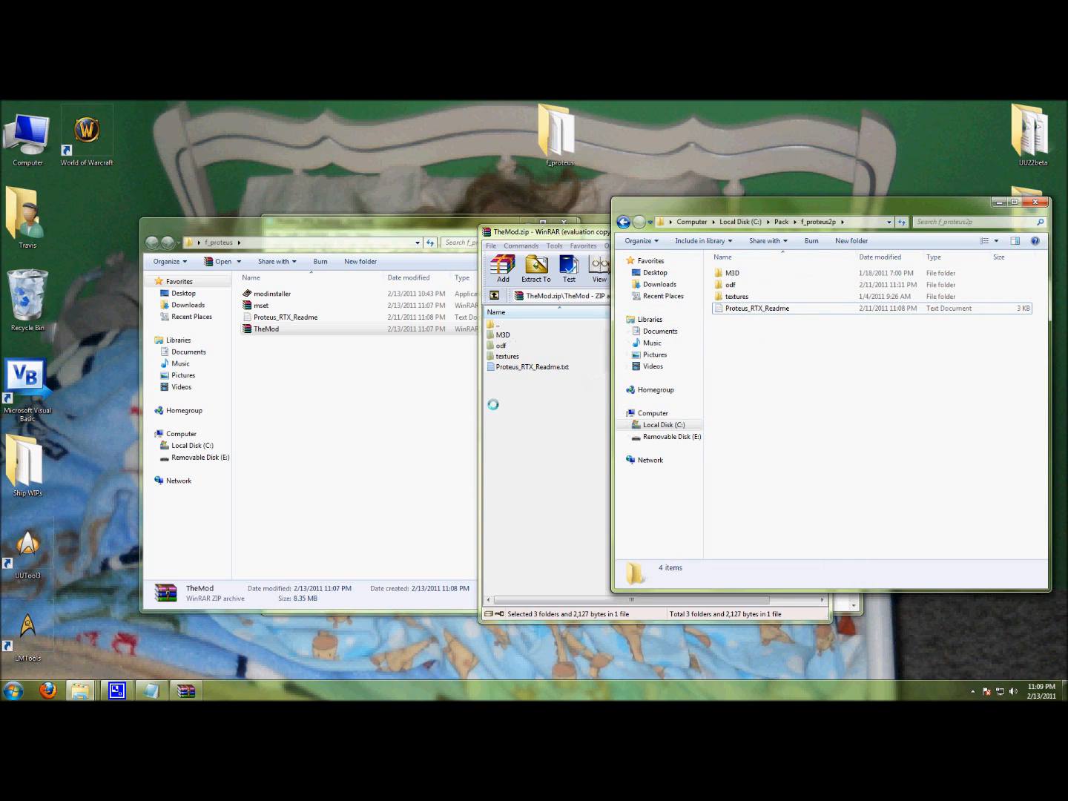
click(558, 425)
drag(607, 235, 407, 219)
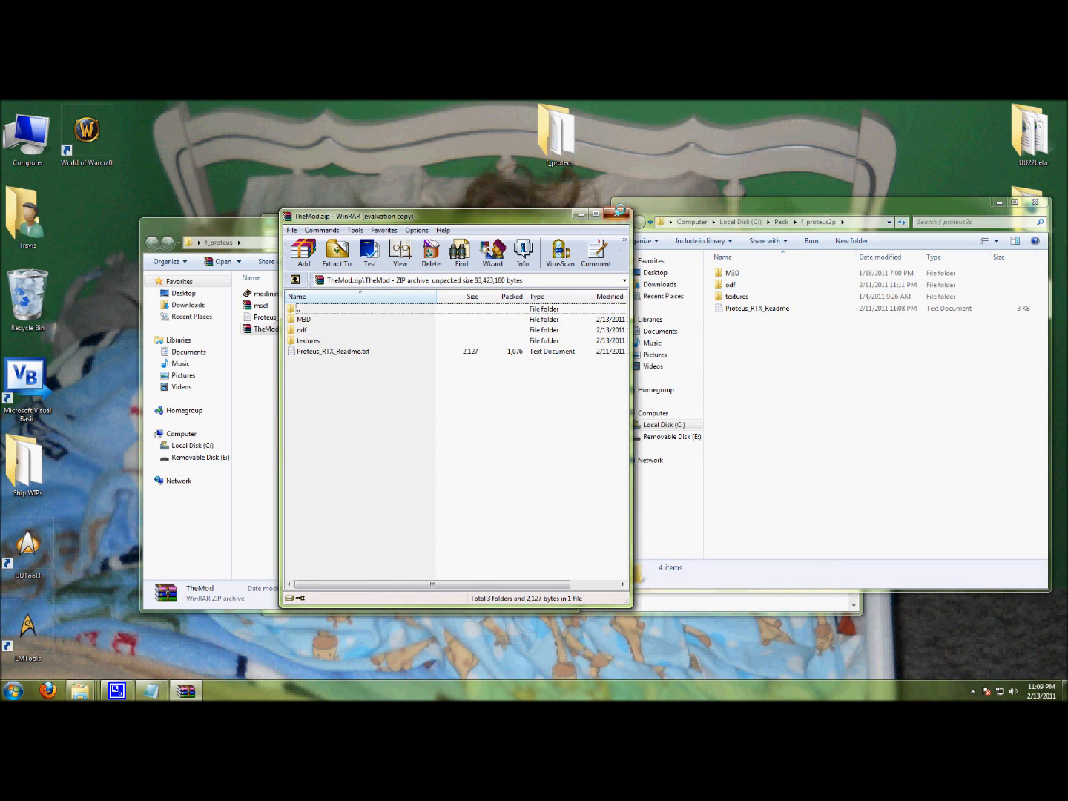
click(616, 213)
- Review the readme's manual steps for merging the mod folders and adding the sprite lines to weapon.spr, and close the readme
double_click(298, 319)
drag(267, 362, 775, 365)
drag(285, 377, 646, 377)
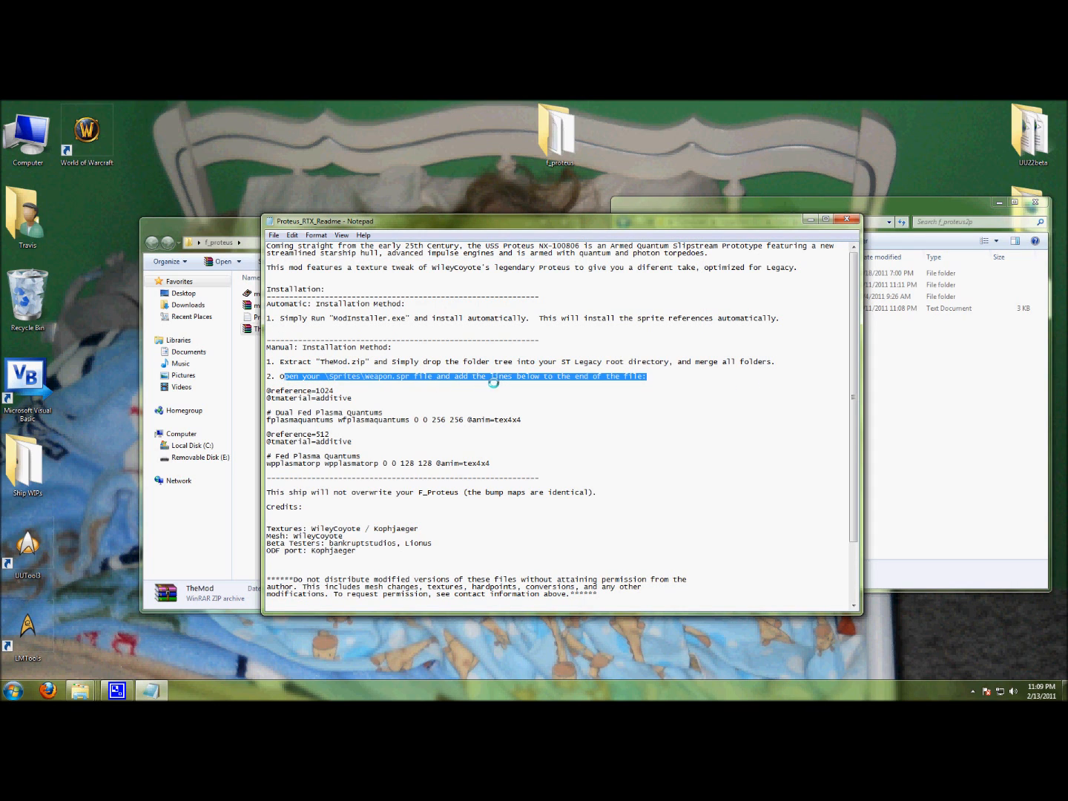
drag(280, 390, 497, 462)
click(561, 467)
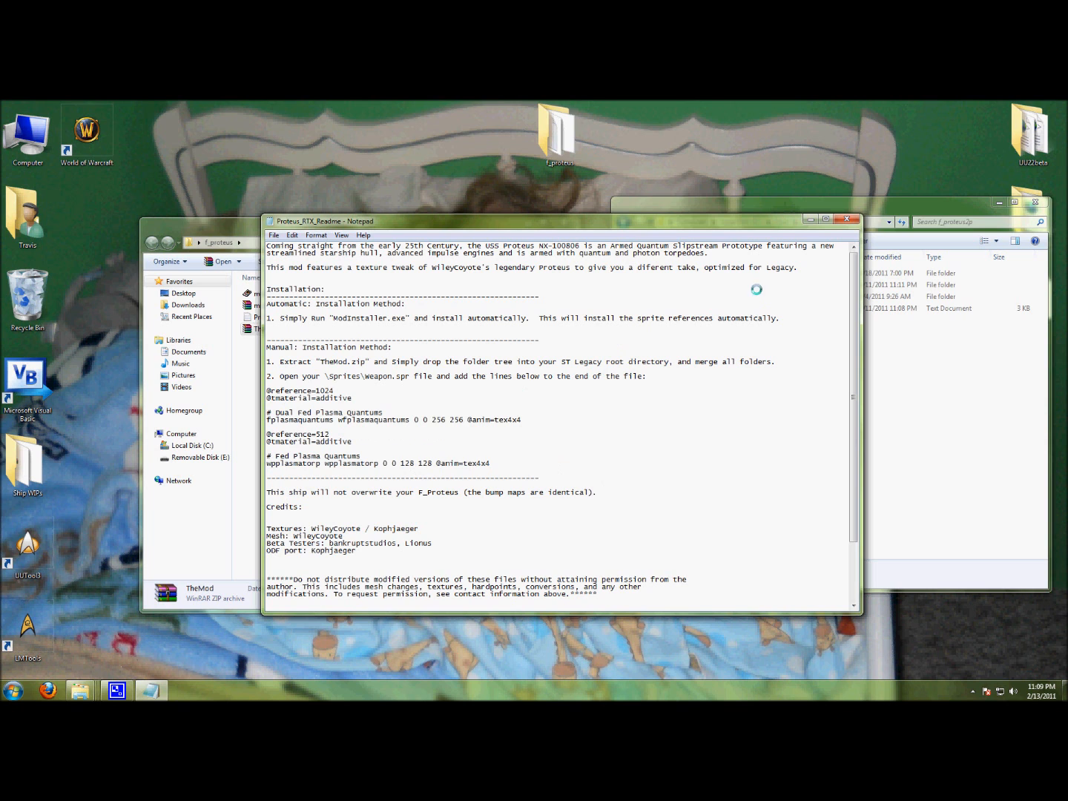
click(826, 219)
double_click(816, 104)
click(928, 226)
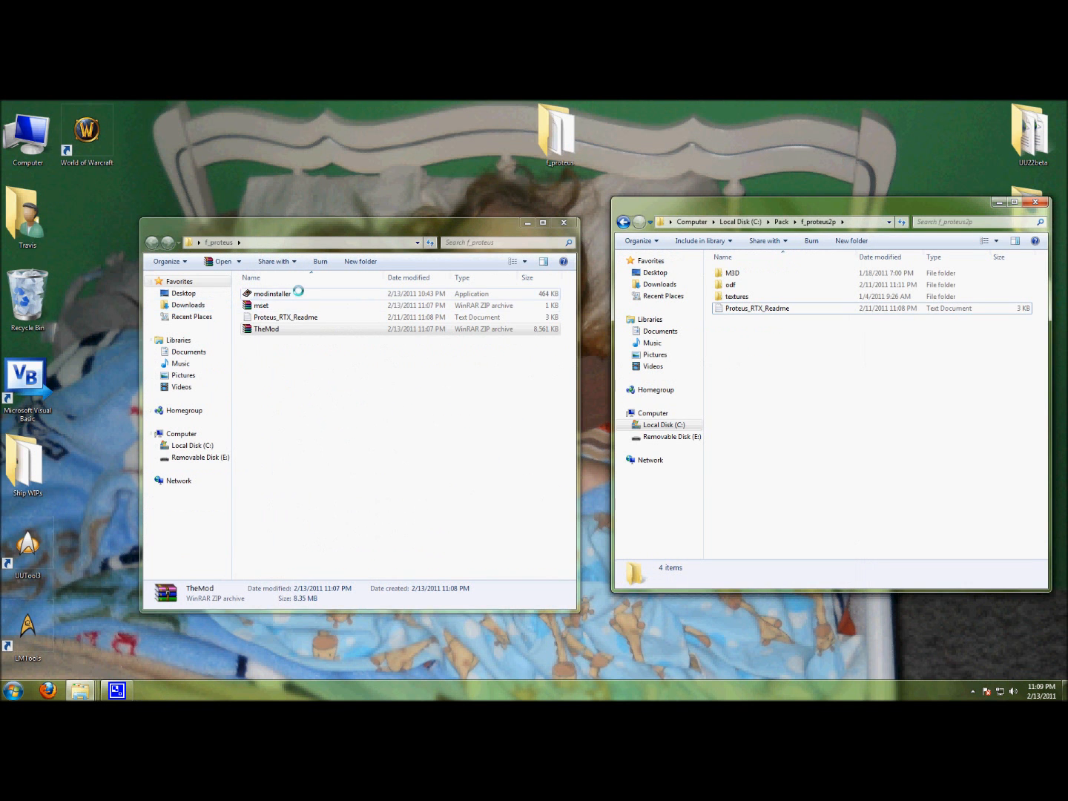
- Run modinstaller from the extracted package, review its displayed readme, and accept the Star Trek Legacy folder as the installation target
double_click(275, 294)
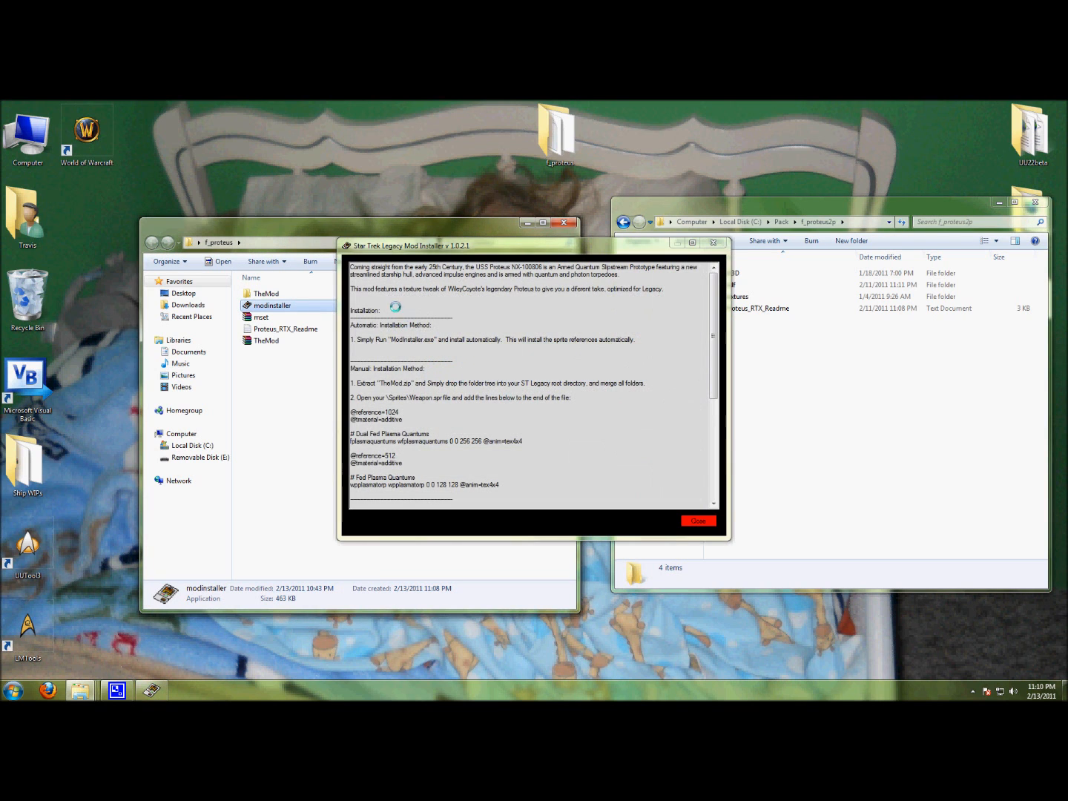
drag(353, 264, 548, 460)
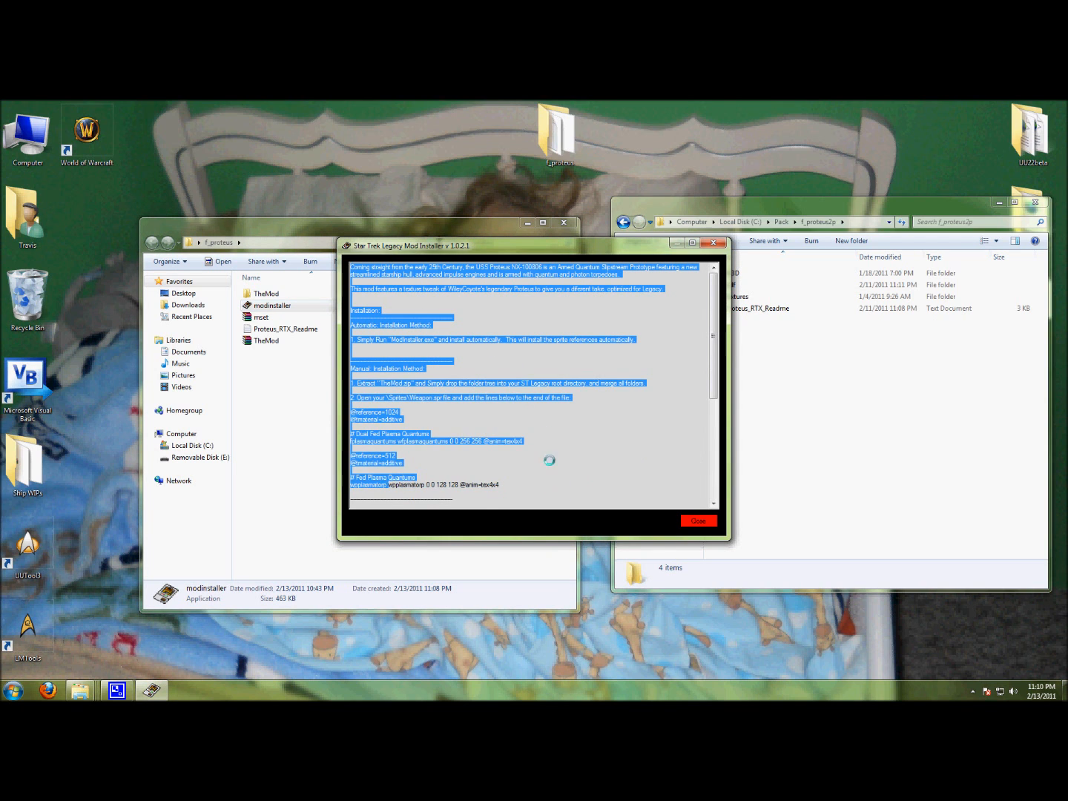
click(549, 460)
click(793, 326)
drag(641, 241, 622, 252)
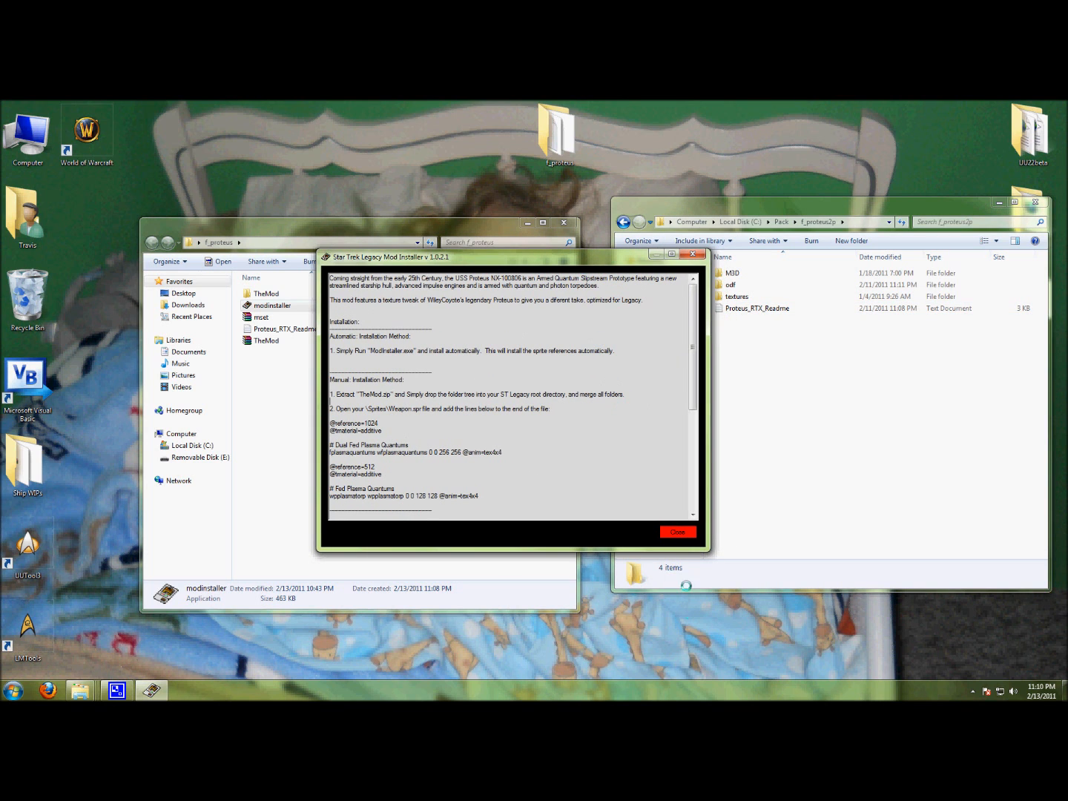
click(677, 531)
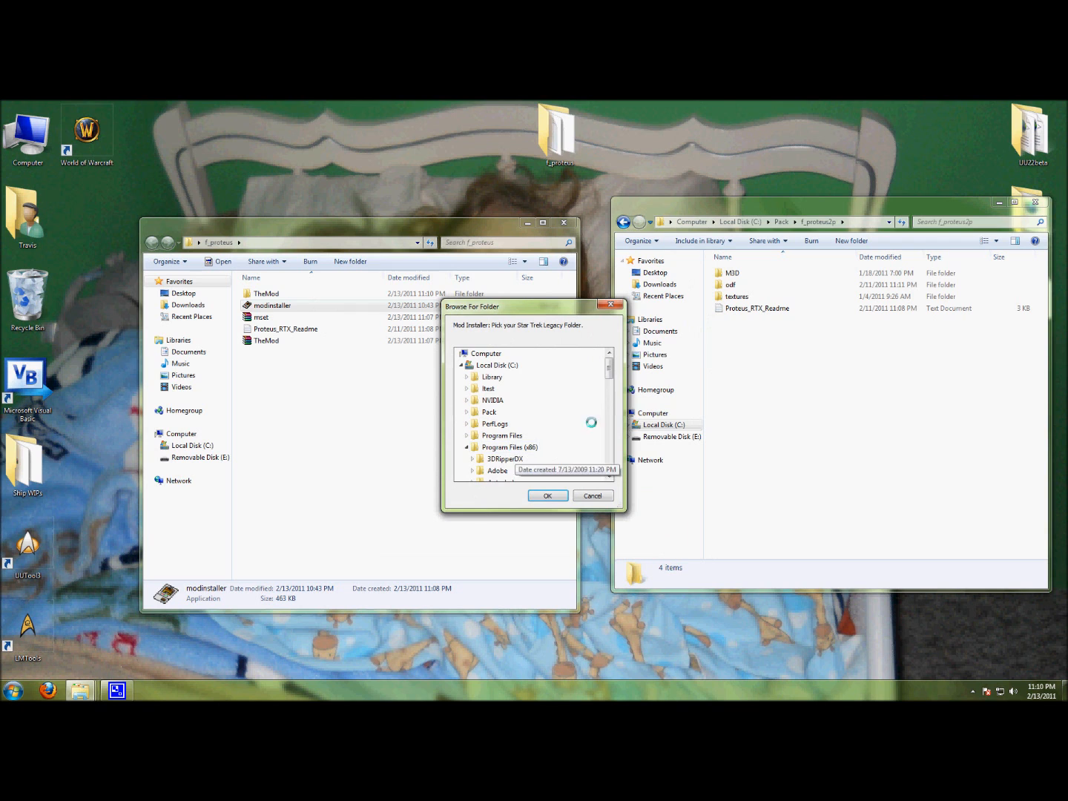
click(548, 496)
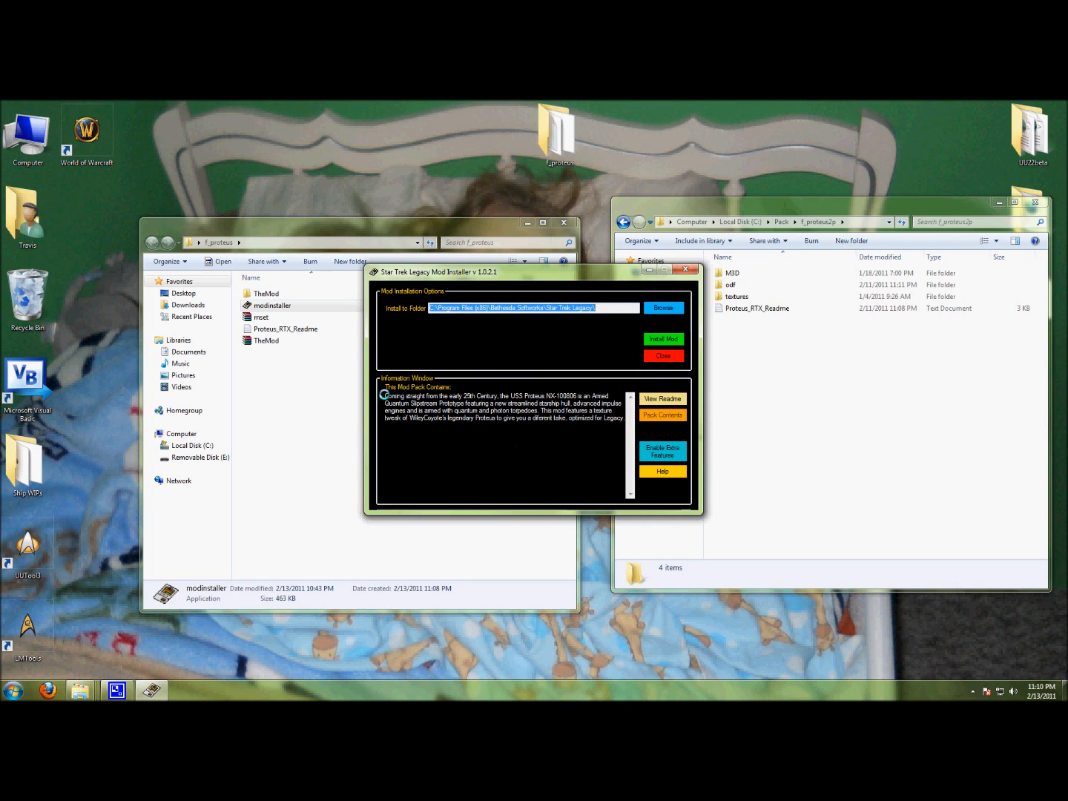
- Review the installer's mod pack description and locate its source file, Proteus_RTX_Readme, in the f_proteus2p folder
drag(385, 398, 635, 439)
click(563, 418)
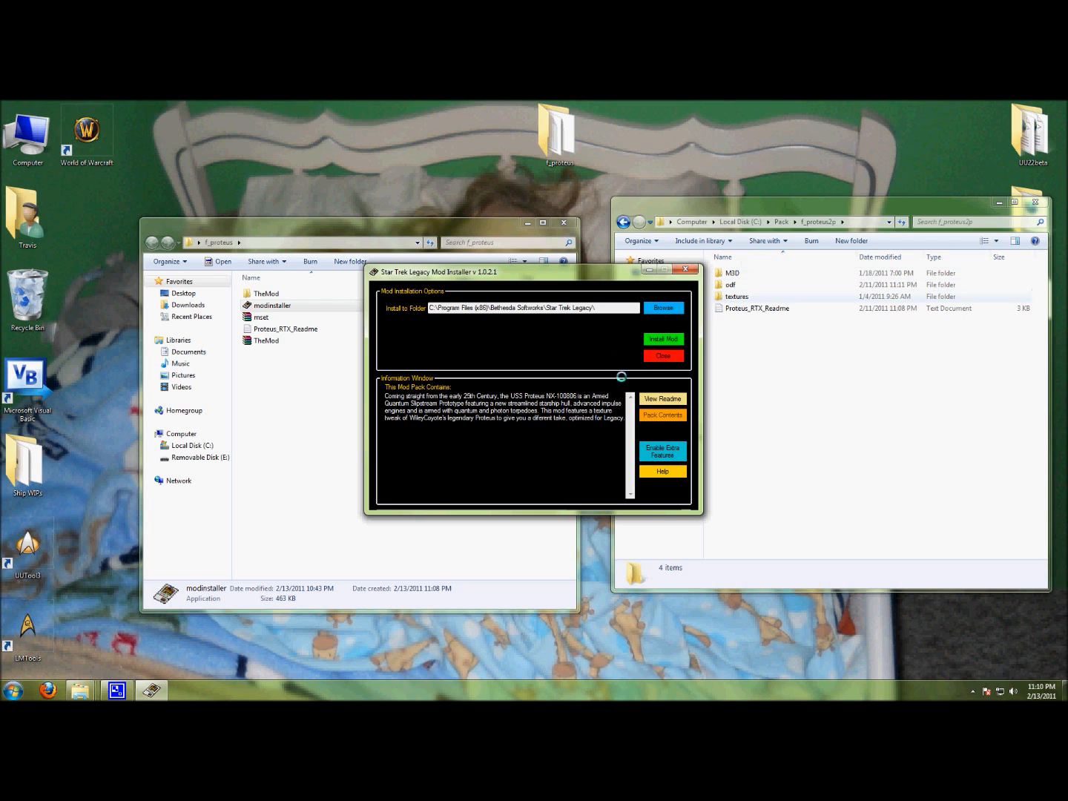
drag(407, 396, 613, 419)
click(586, 426)
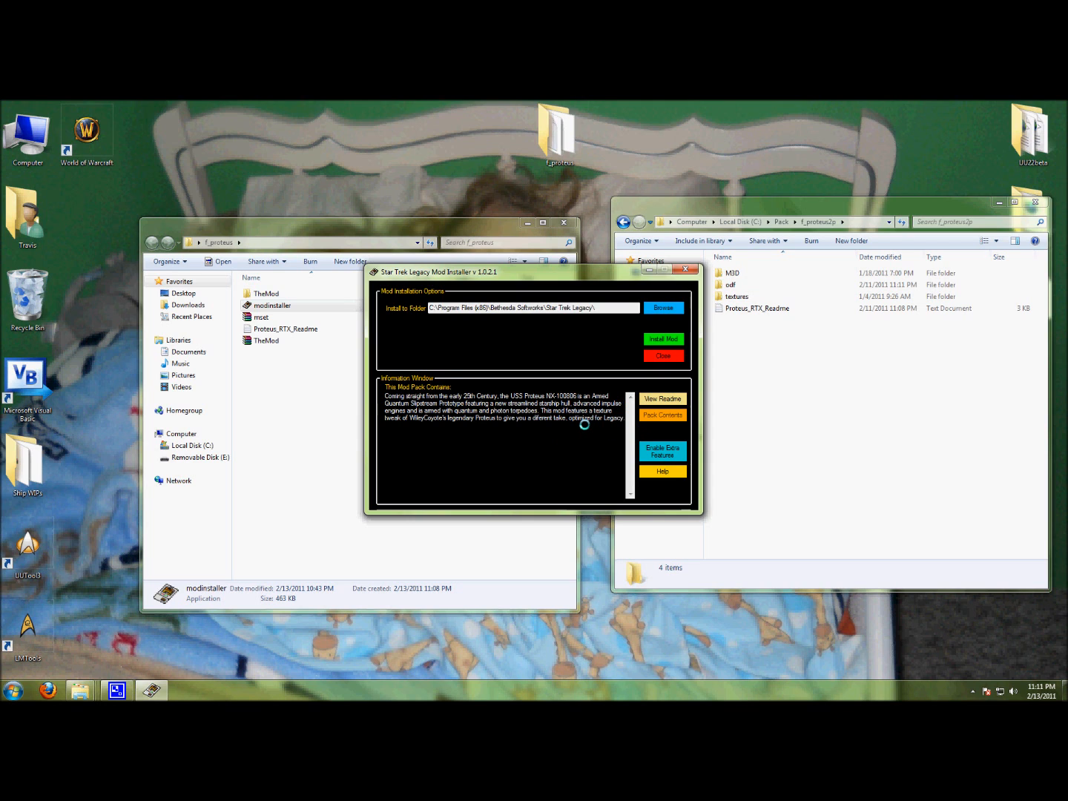
click(731, 307)
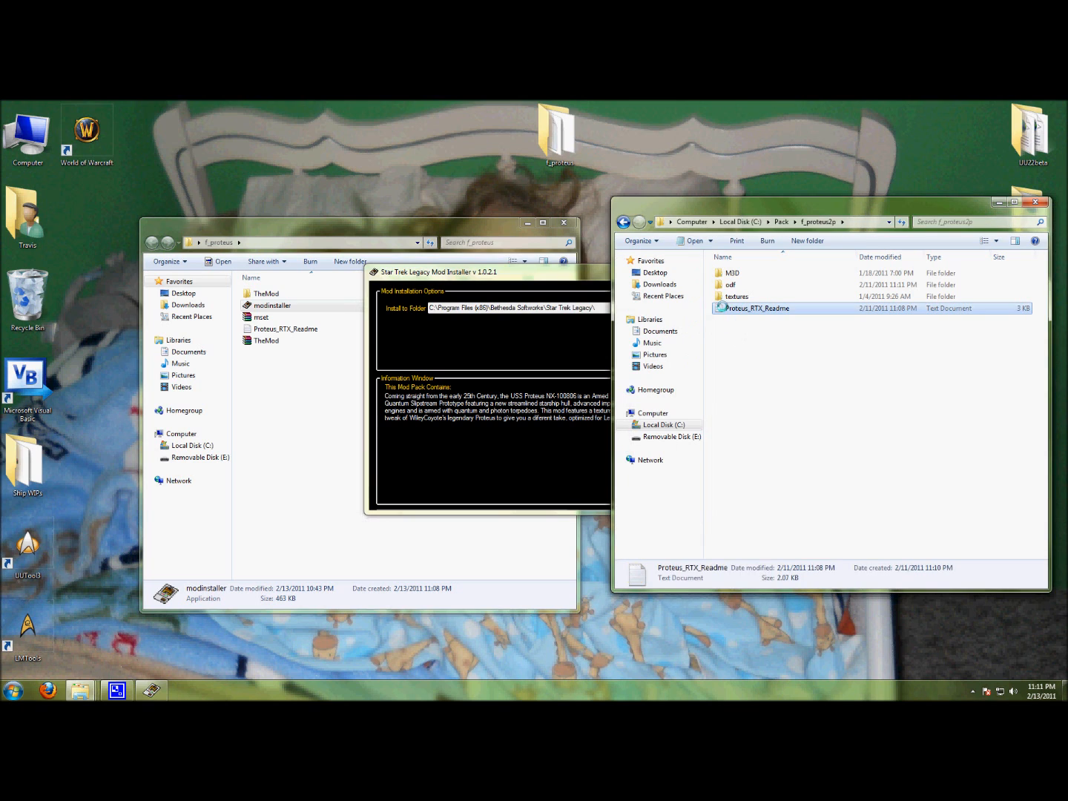
click(745, 297)
click(755, 307)
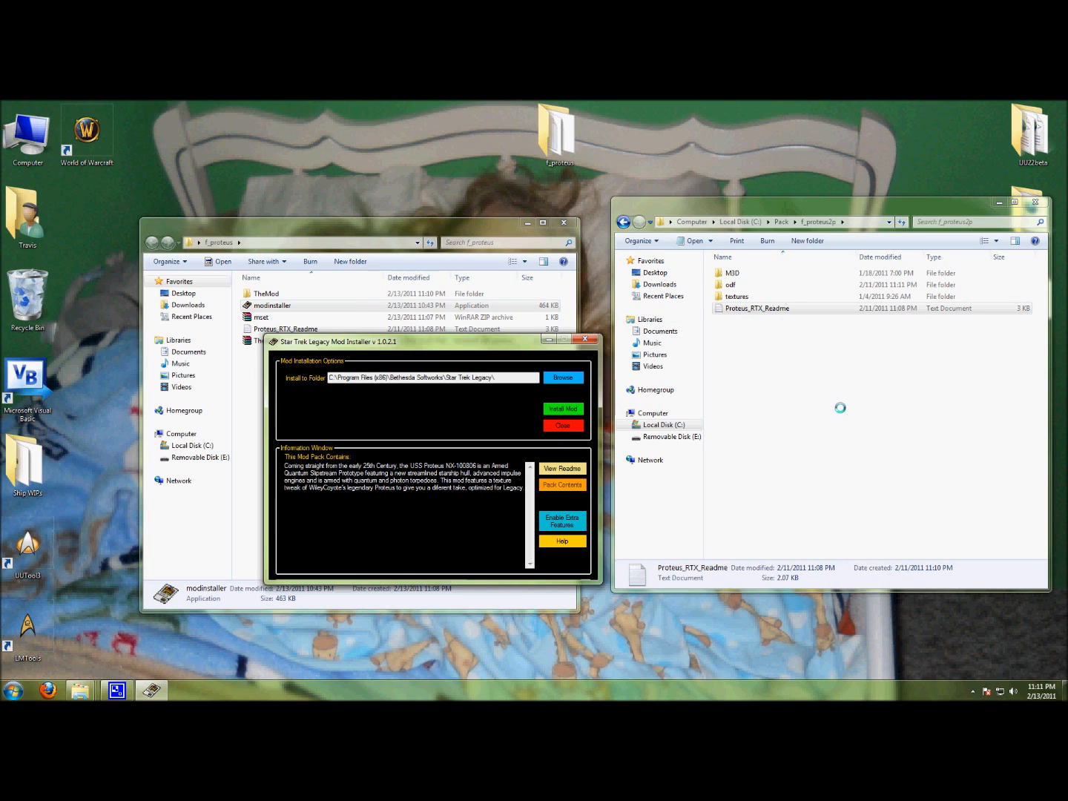
- Check the installer's target folder path, inspect the unpacked TheMod folder, and close the extracted package's window
drag(436, 346, 568, 263)
drag(627, 294, 442, 294)
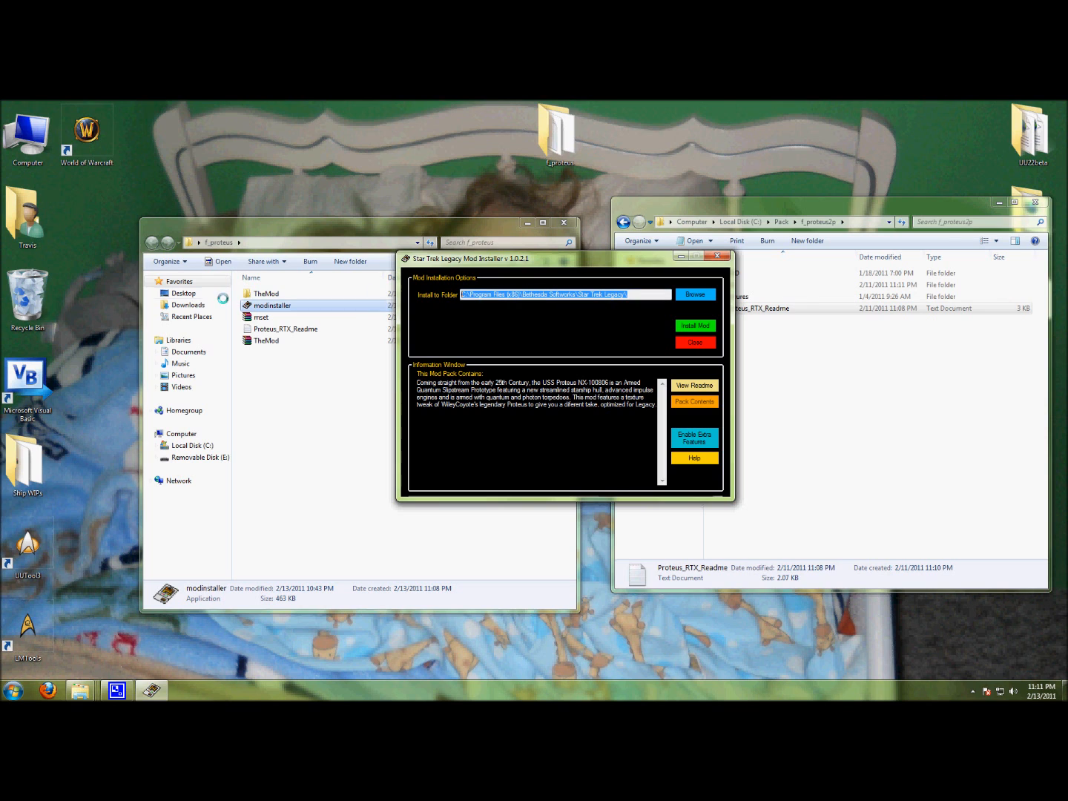
double_click(267, 293)
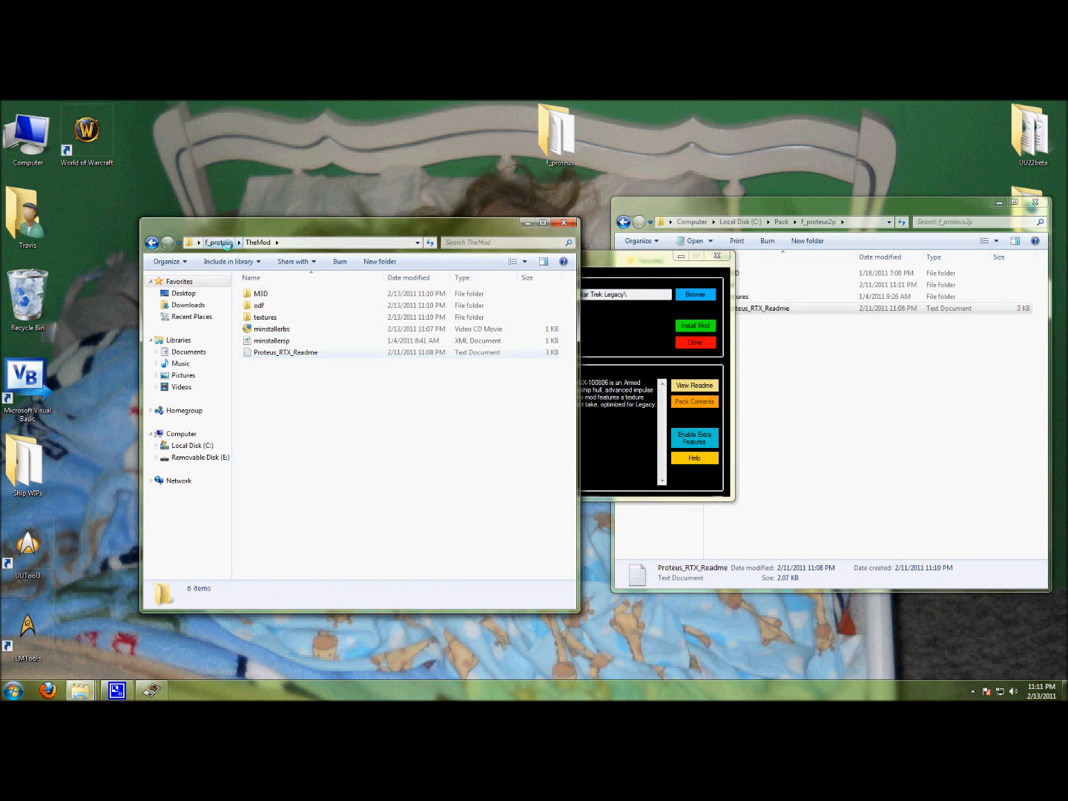
click(563, 223)
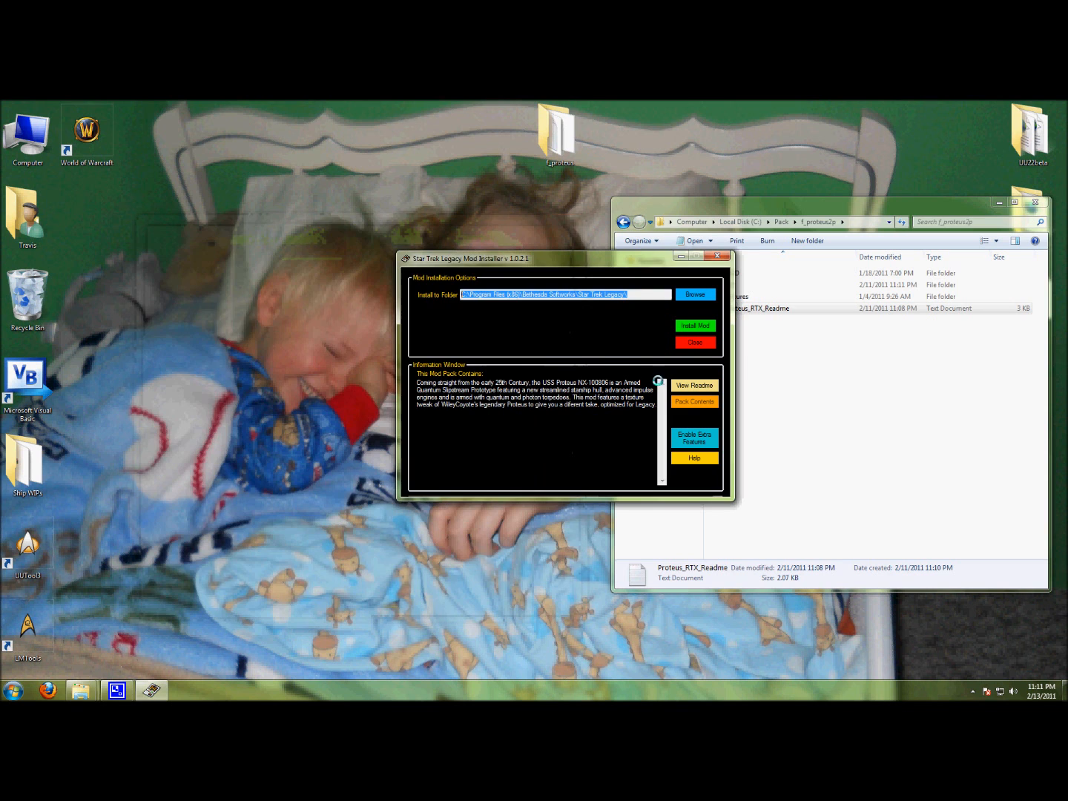
- Close the mod installer without installing and mark the program as installed correctly in the compatibility assistant
click(694, 345)
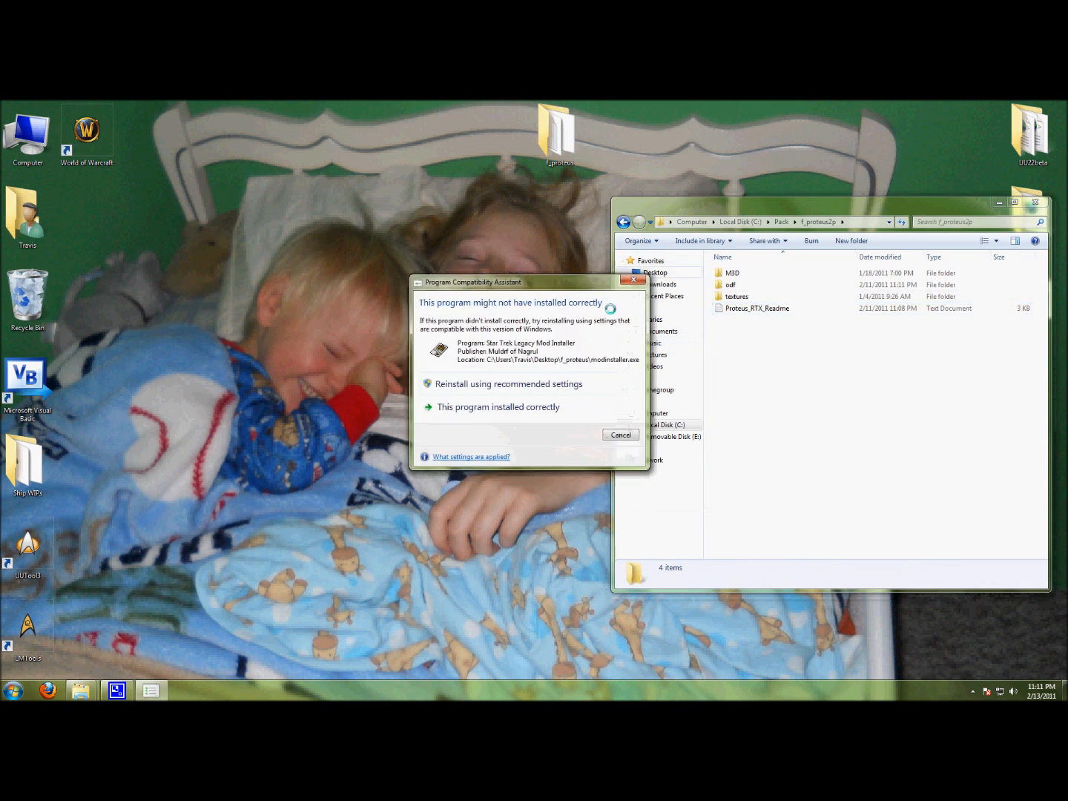
click(474, 407)
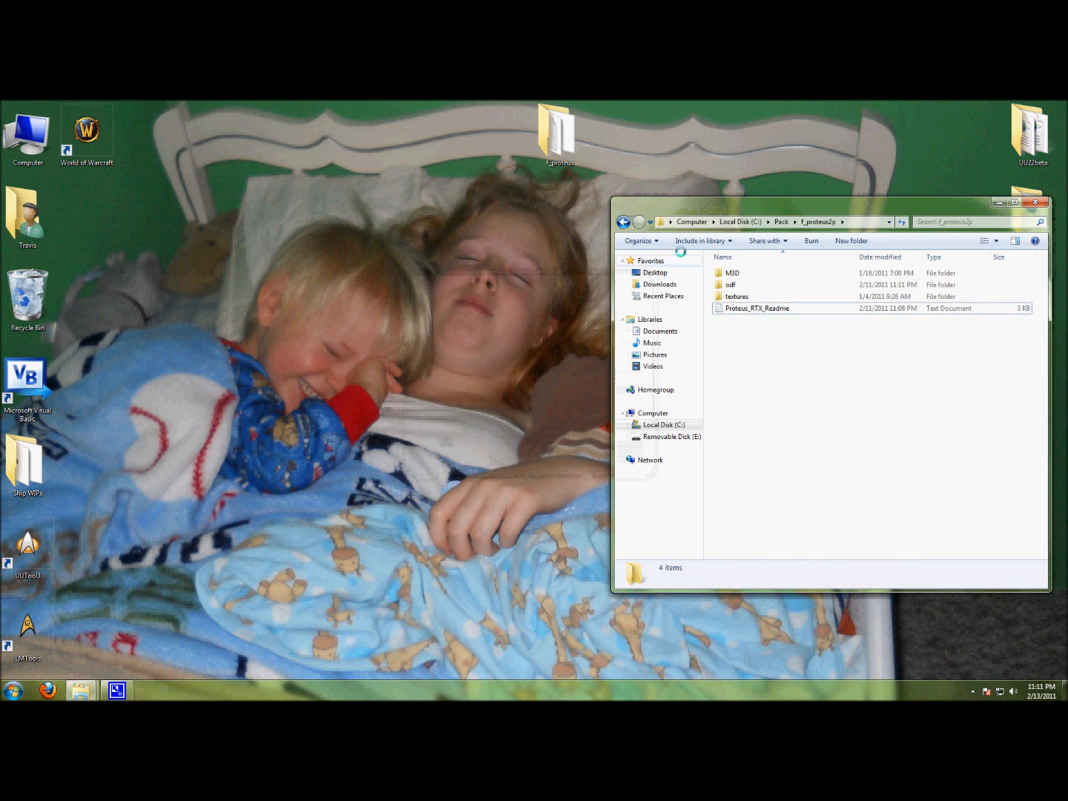
- Return to the Pack folder, reopen the desktop f_proteus folder beside it, and recheck the manual instructions in Proteus_RTX_Readme
click(780, 222)
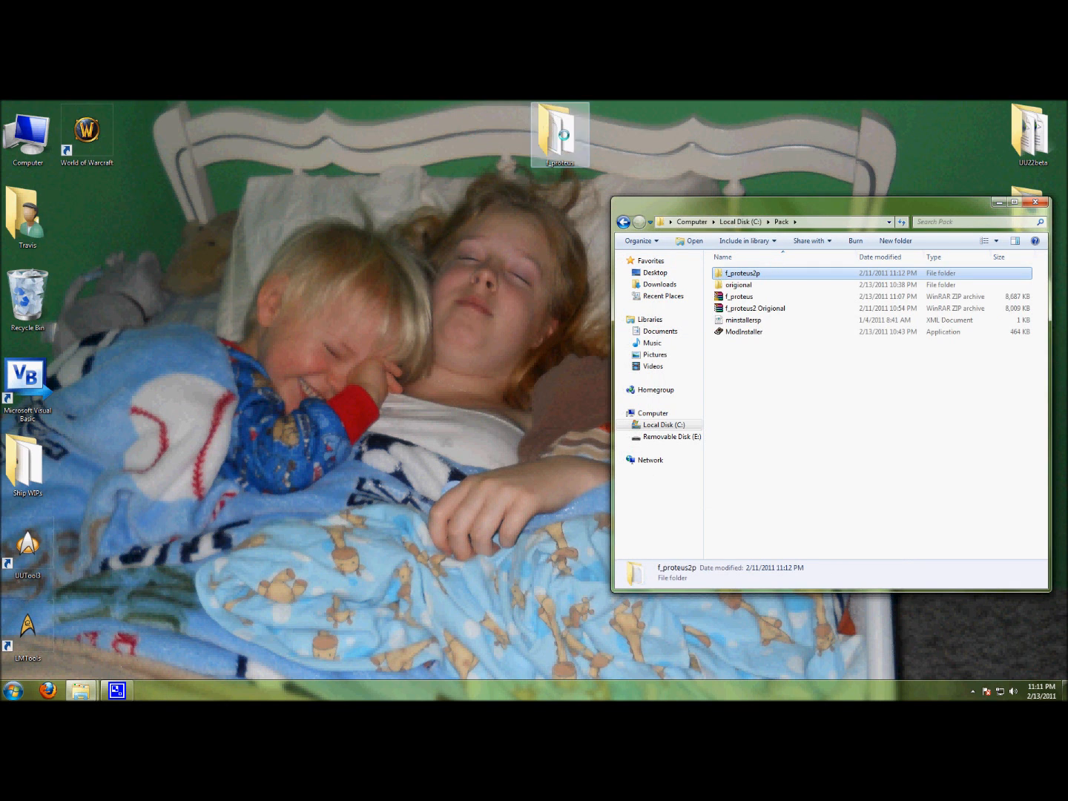
double_click(558, 133)
drag(797, 221, 215, 186)
double_click(191, 276)
drag(324, 356, 453, 457)
drag(525, 462, 266, 362)
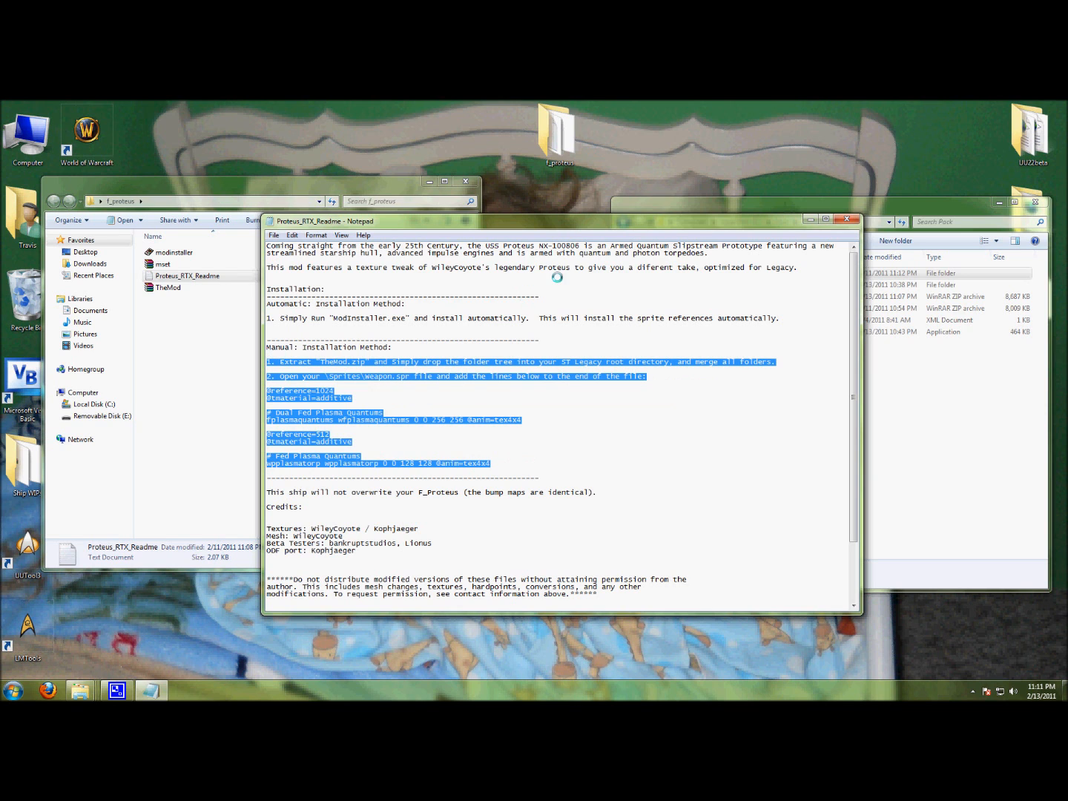
click(846, 219)
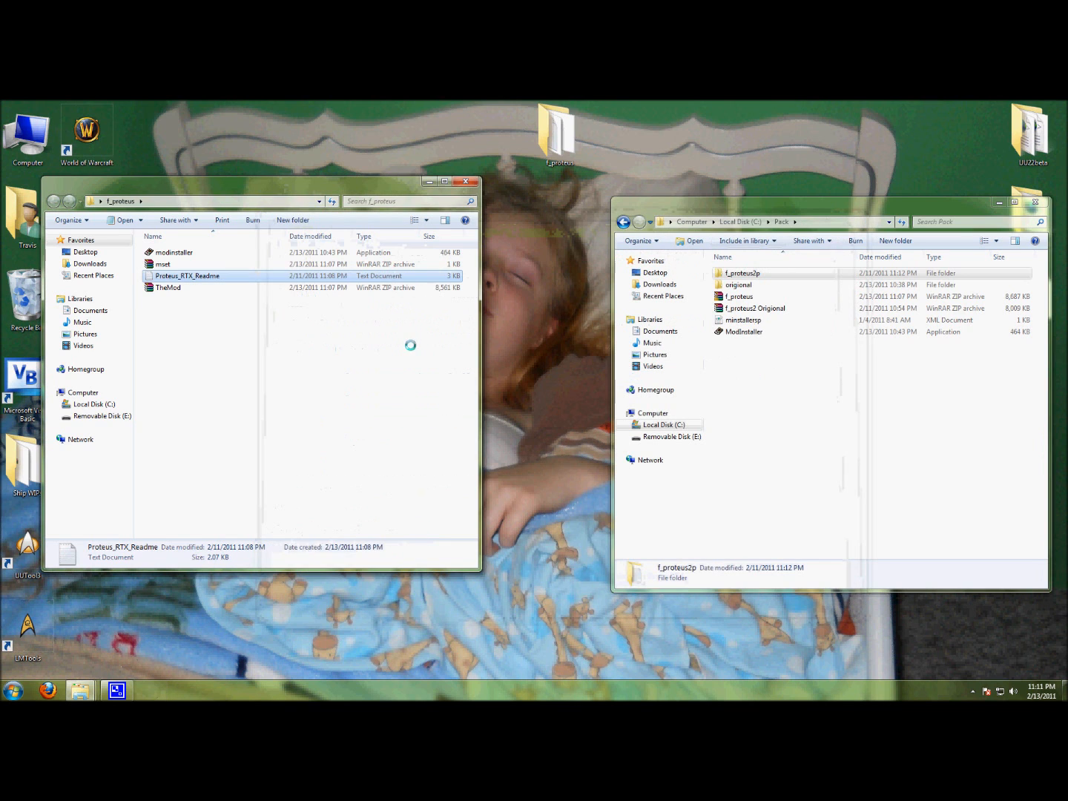
drag(287, 182, 473, 184)
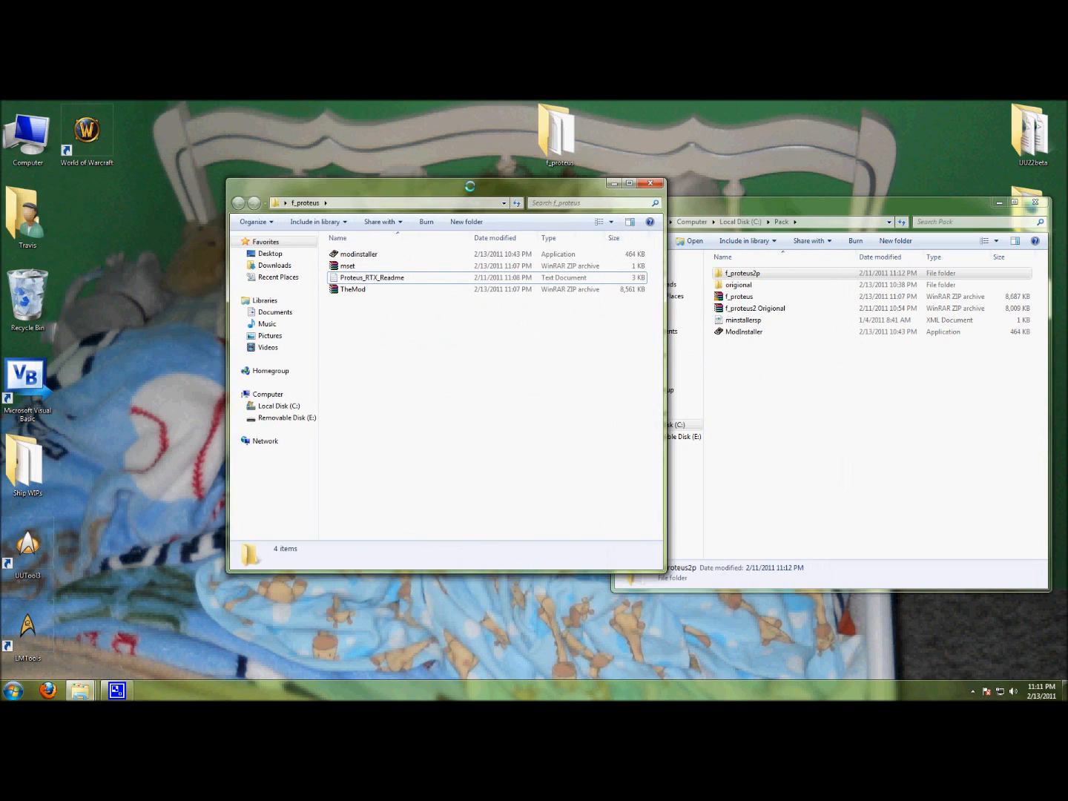
click(972, 691)
right_click(971, 632)
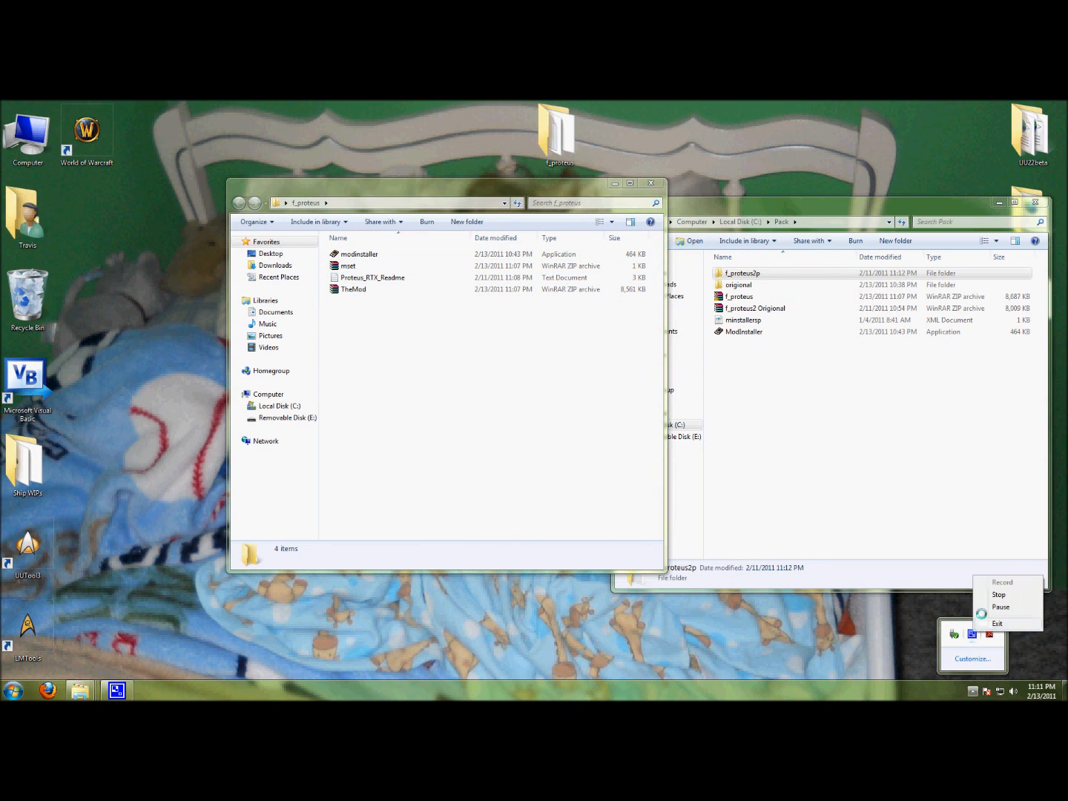